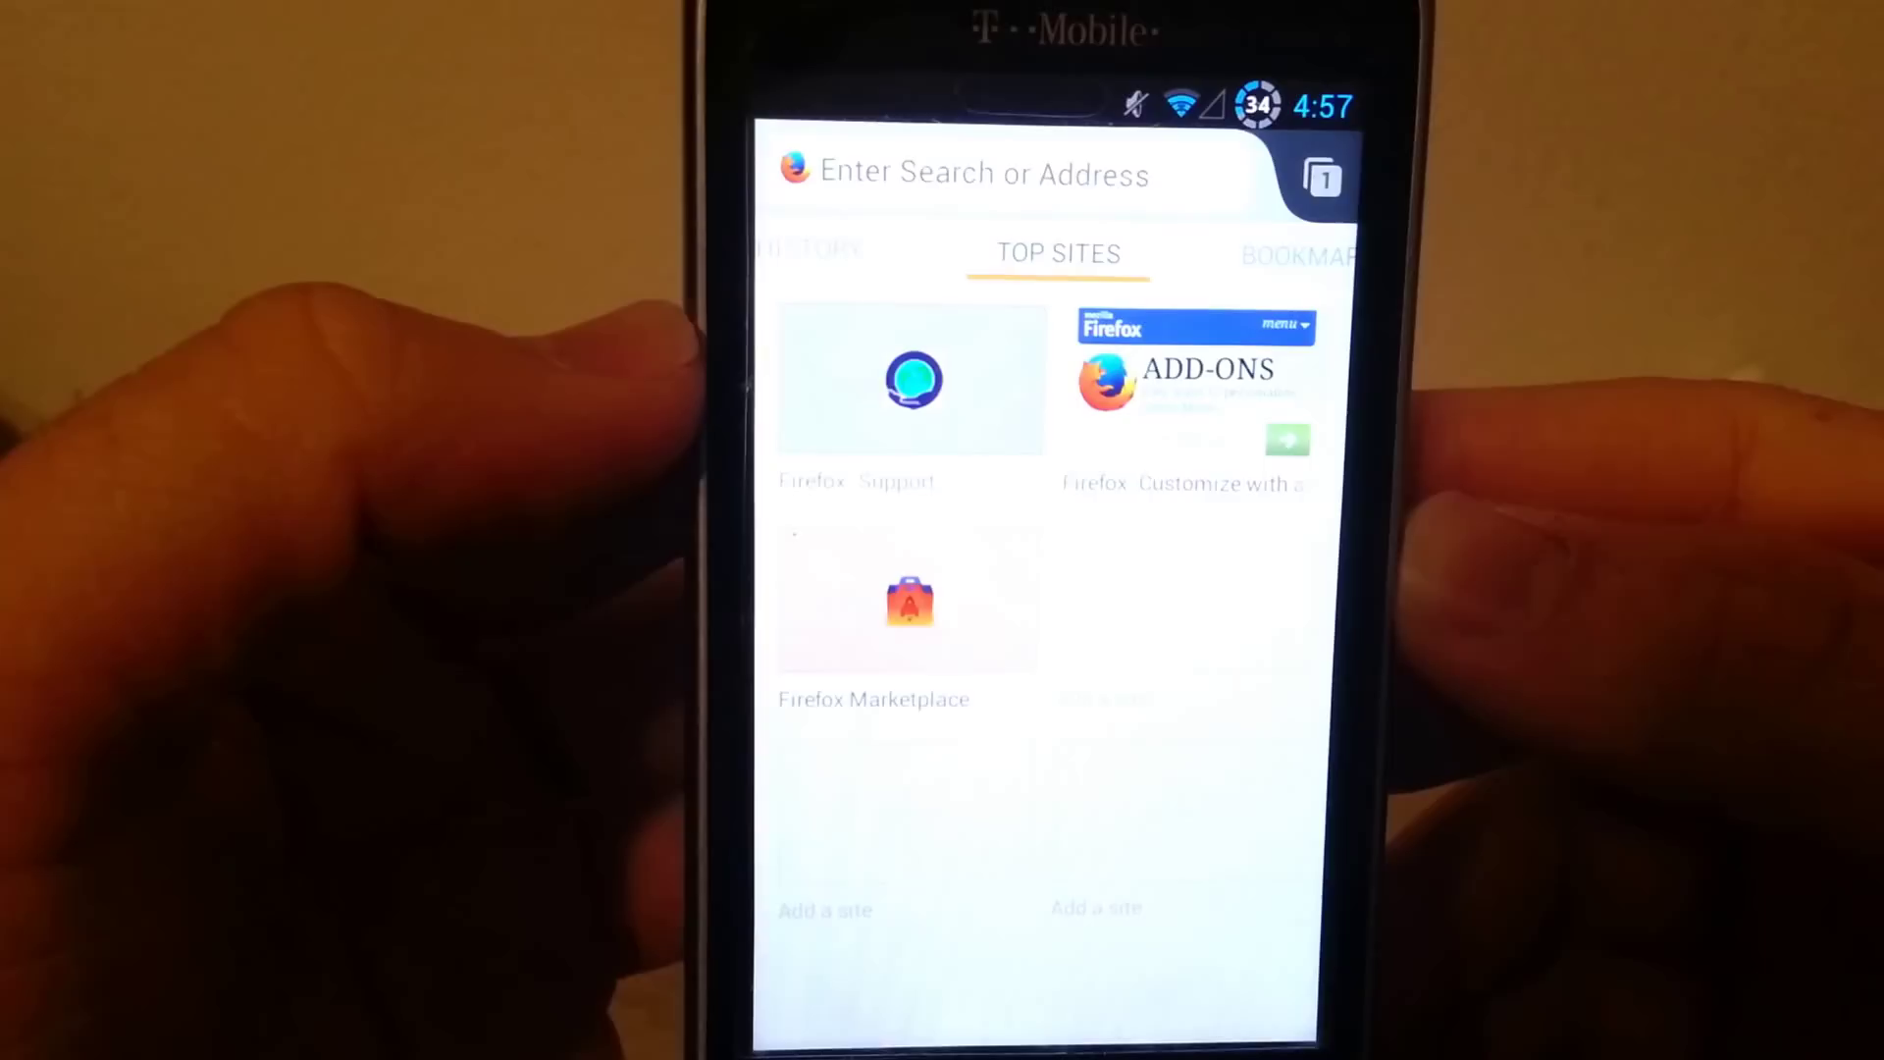
Load google.com from the address bar
{"action": "left_click", "coordinate": [1031, 173]}
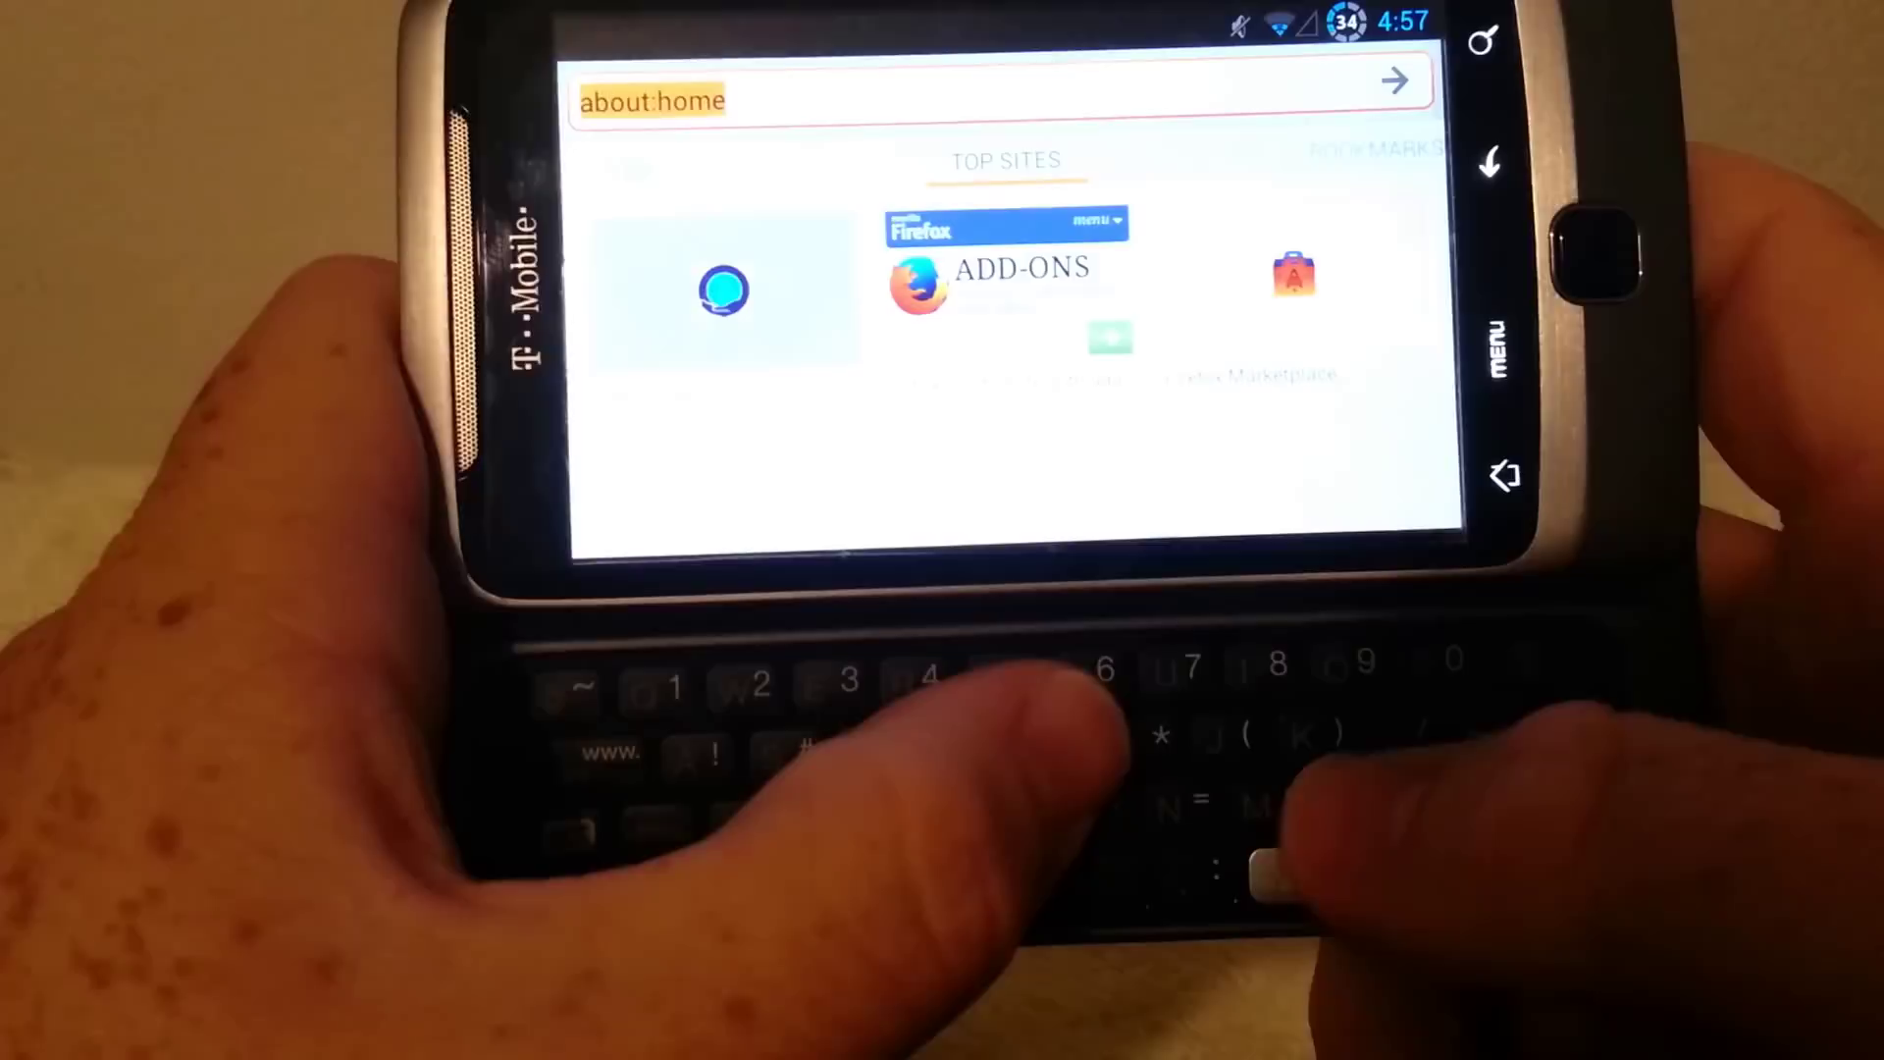
{"action": "type", "text": "google"}
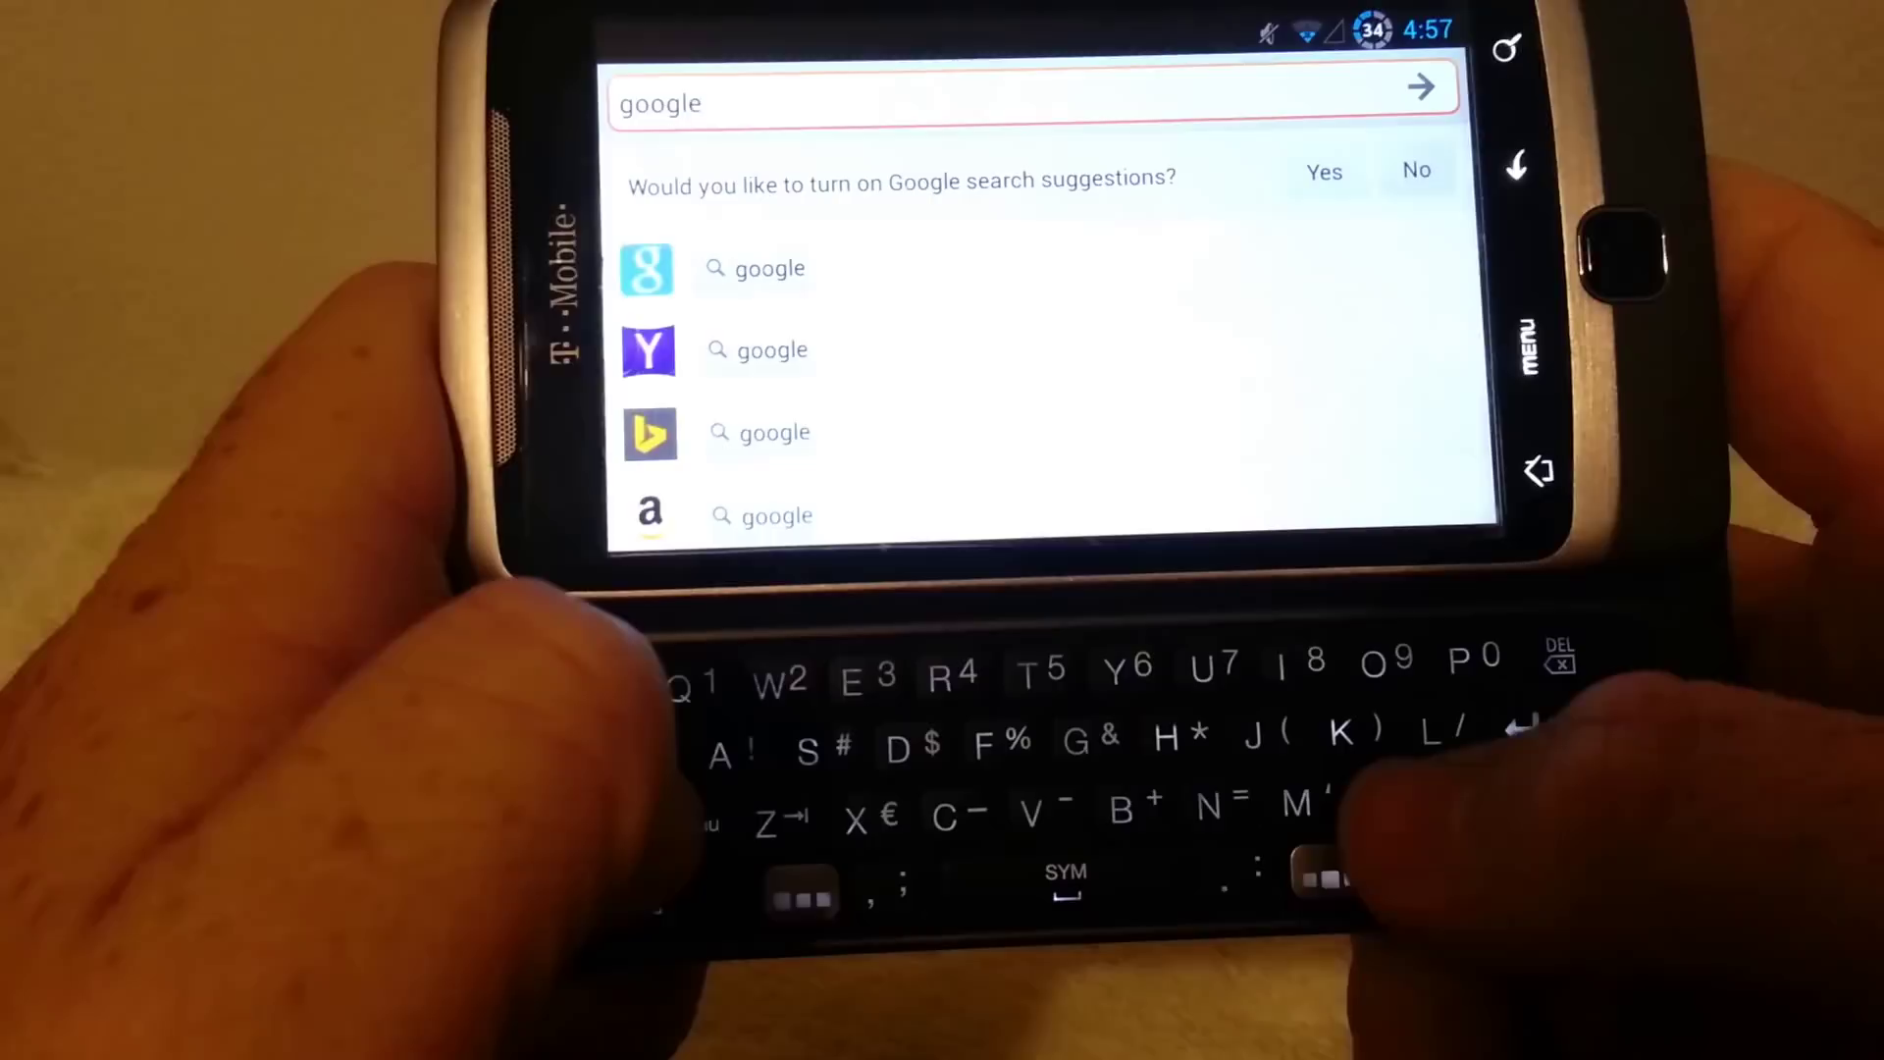
{"action": "type", "text": ".c"}
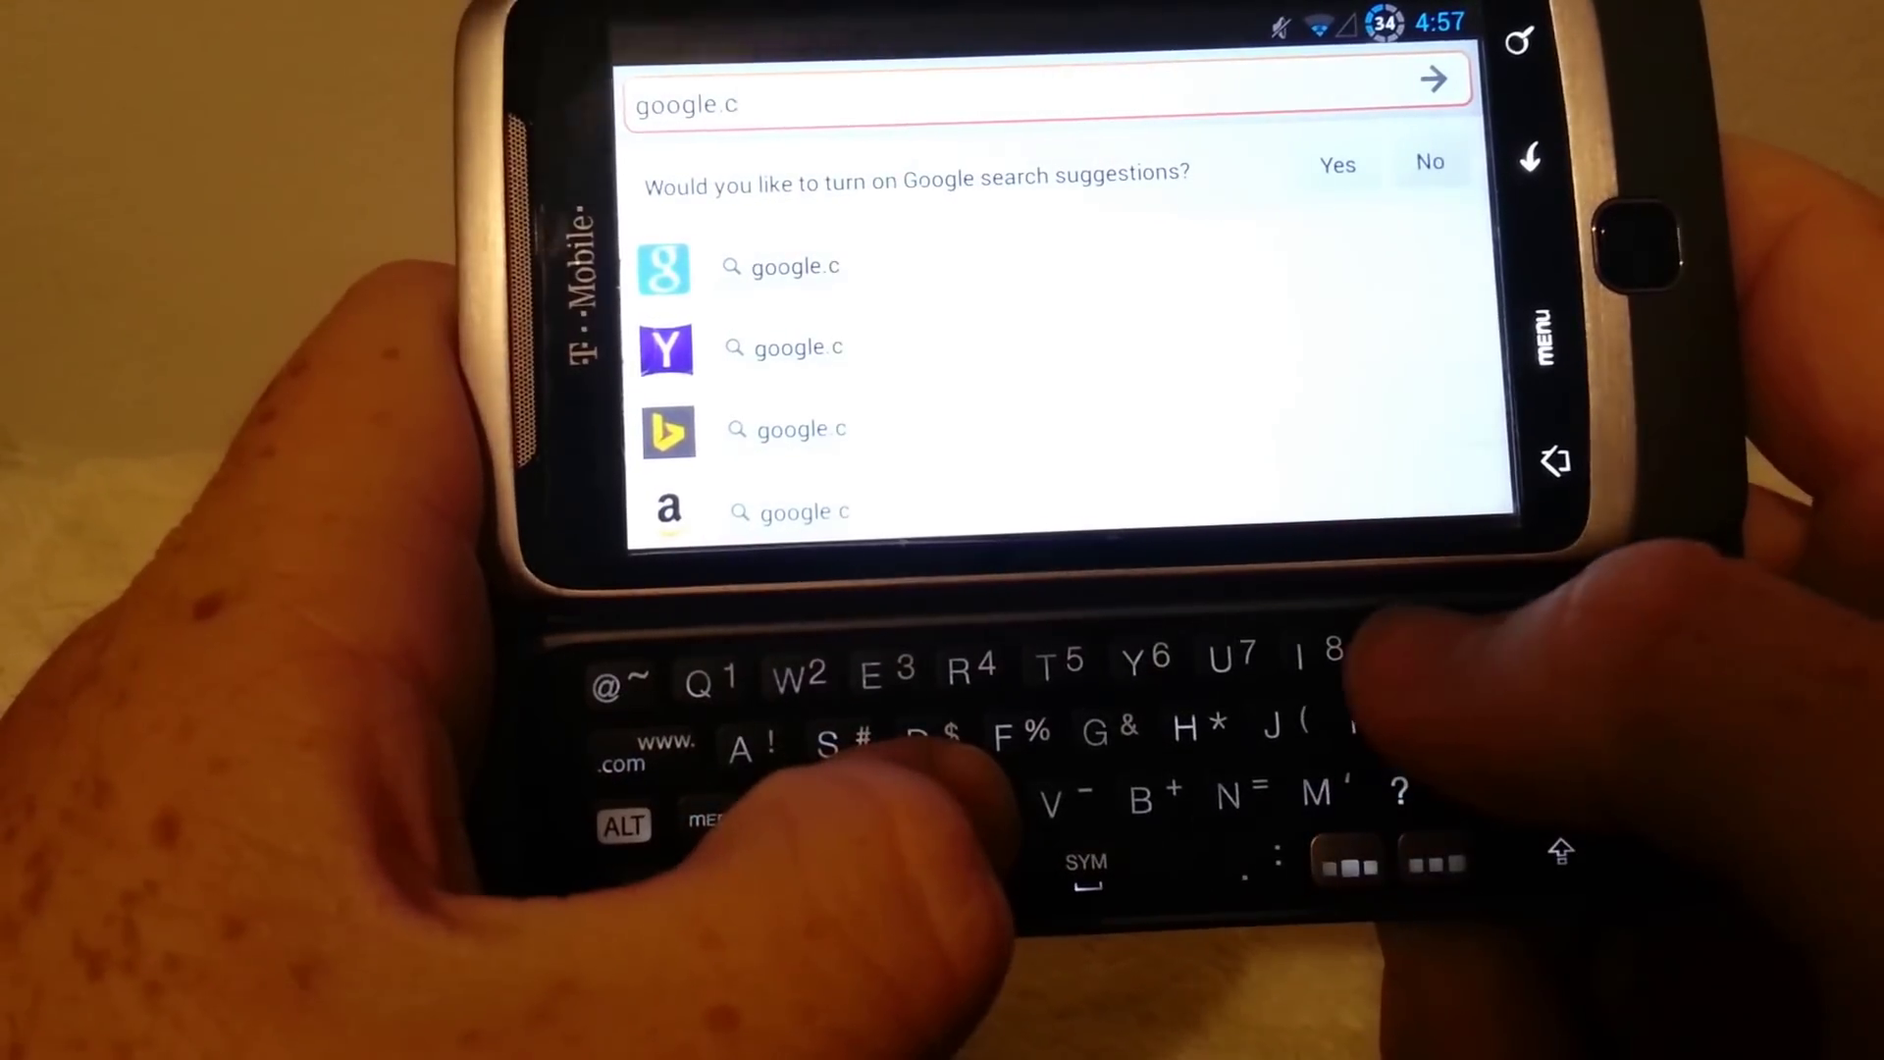
{"action": "type", "text": "om"}
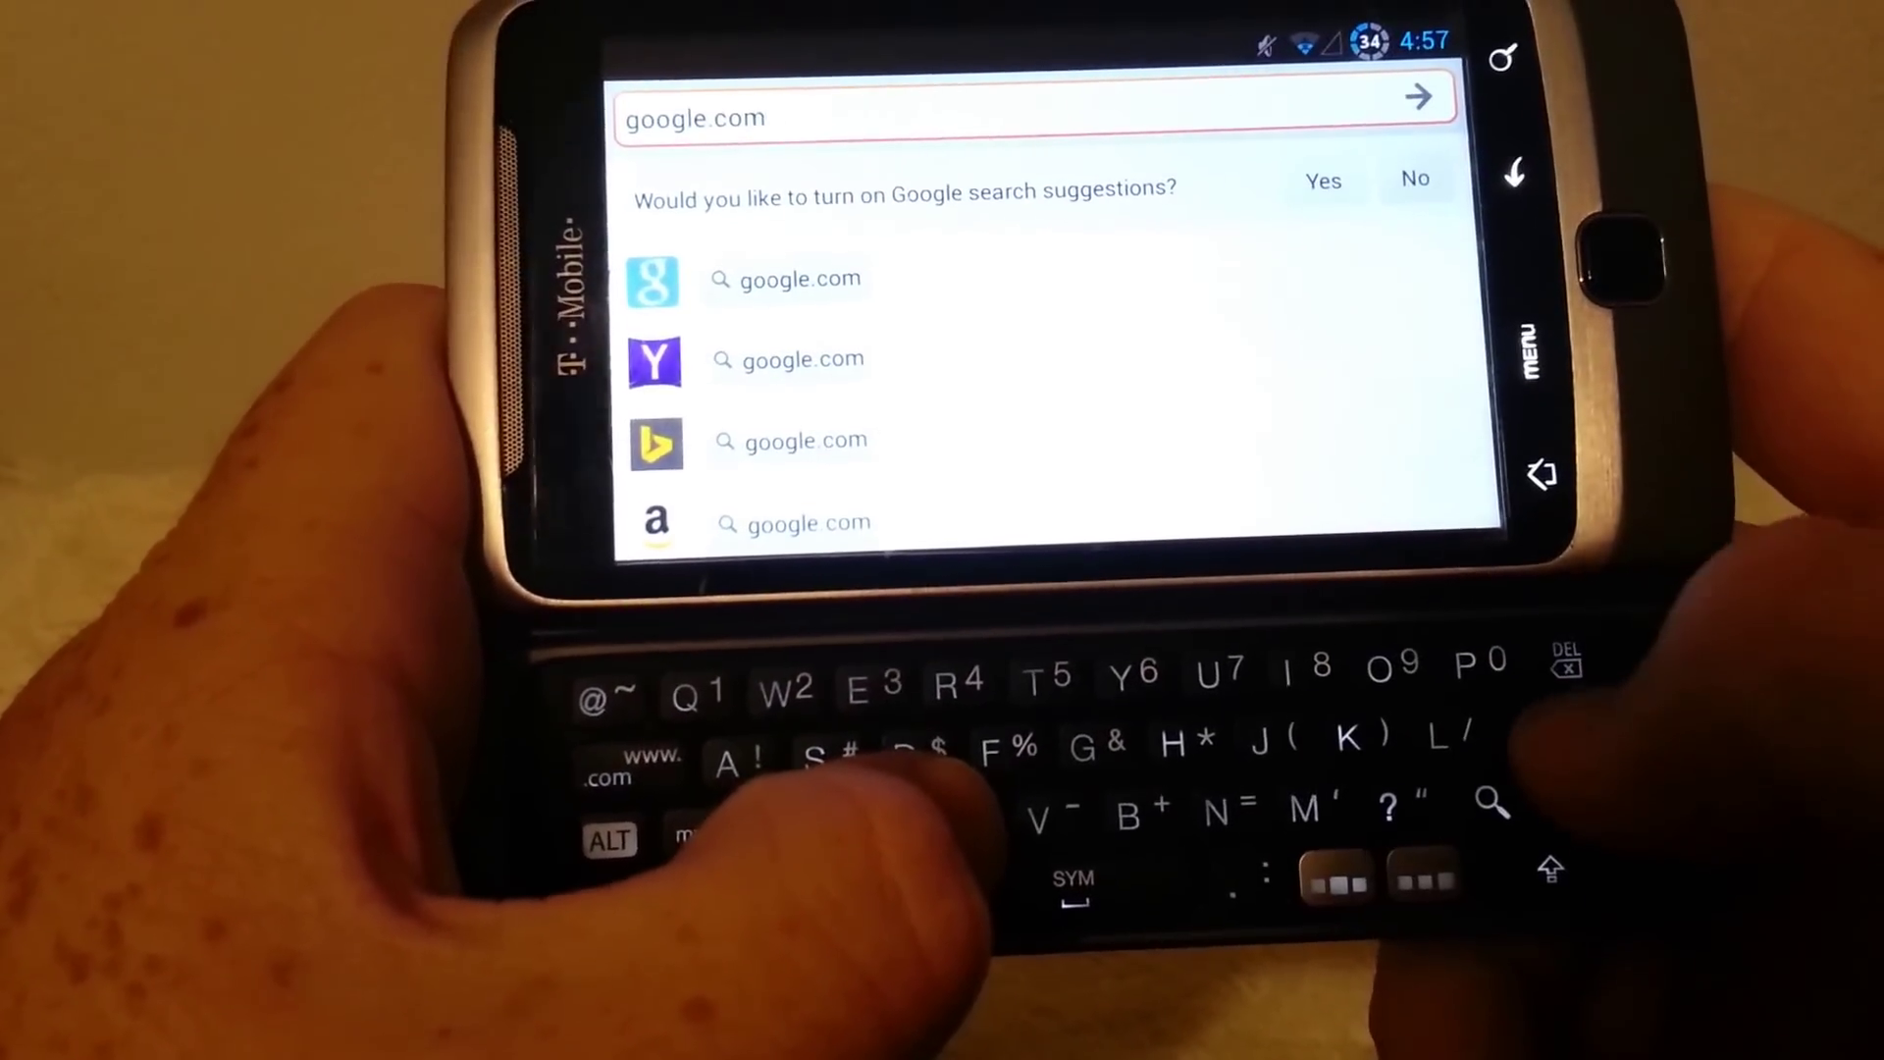
{"action": "key", "text": "Return"}
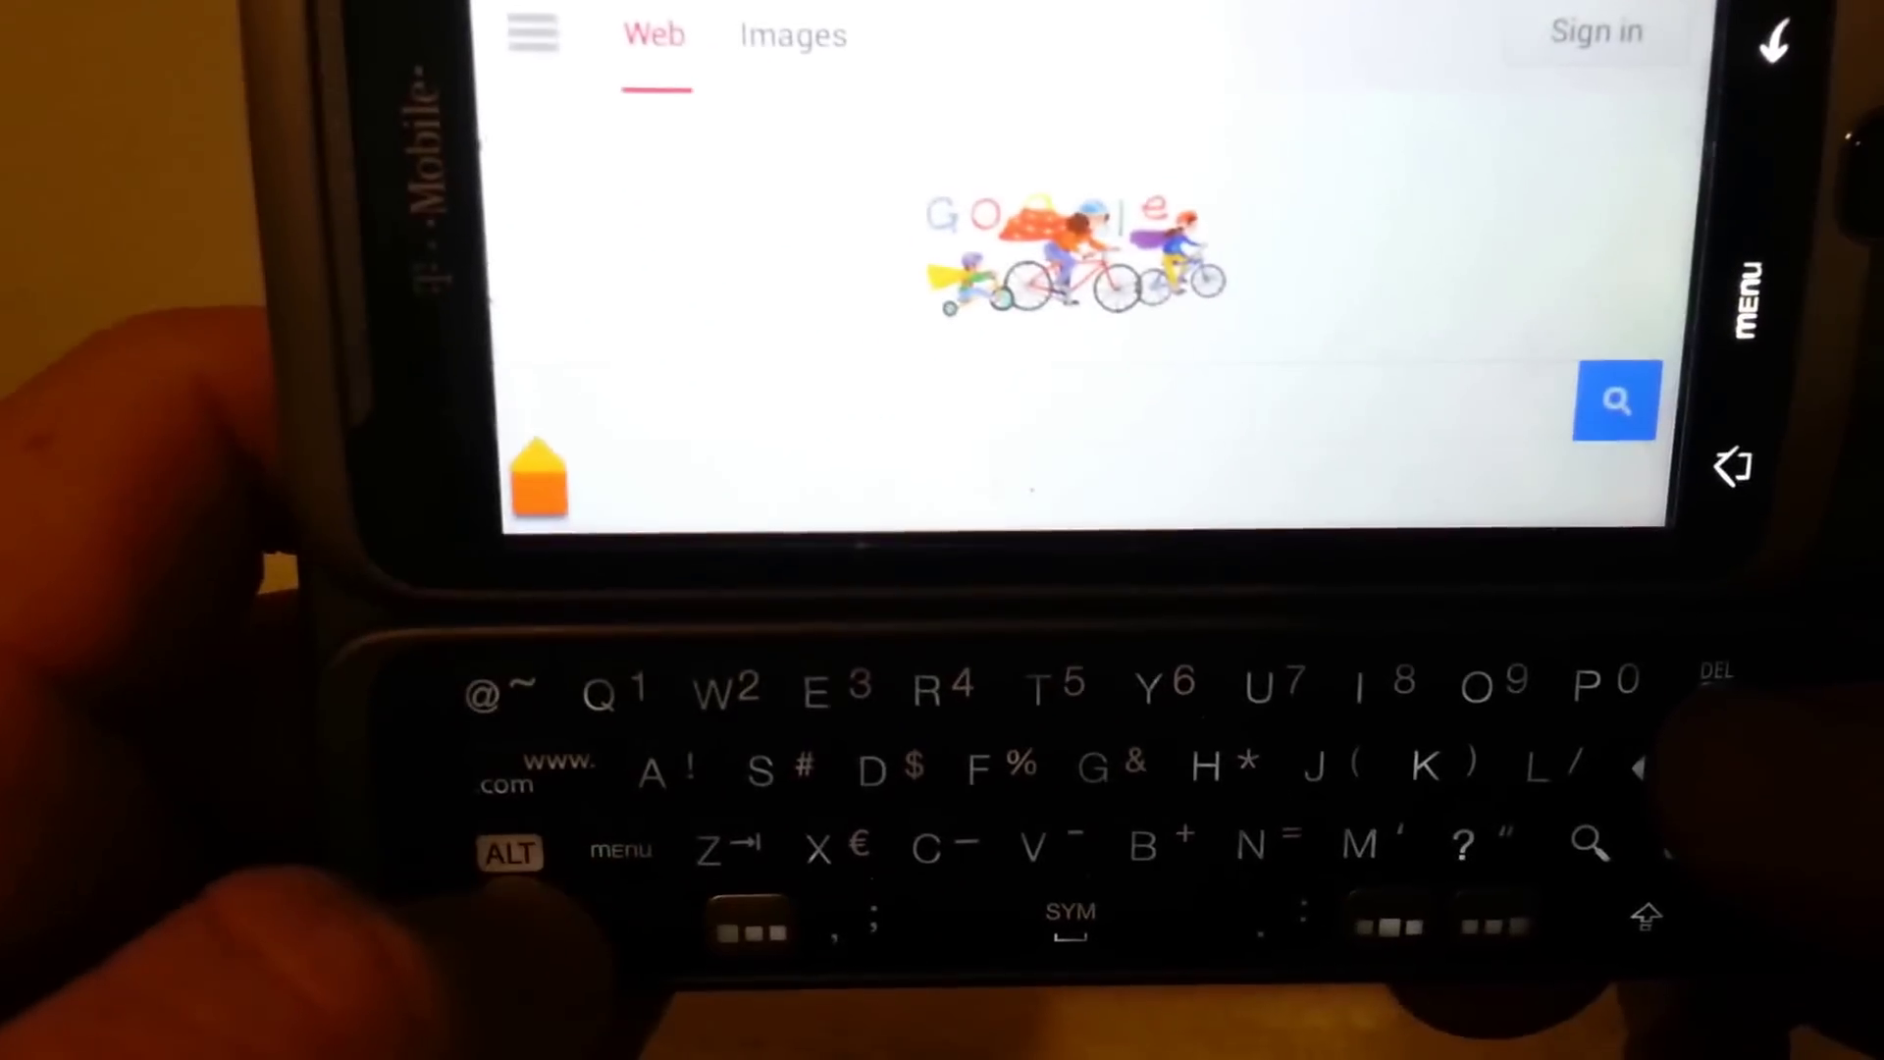
{"action": "type", "text": "1"}
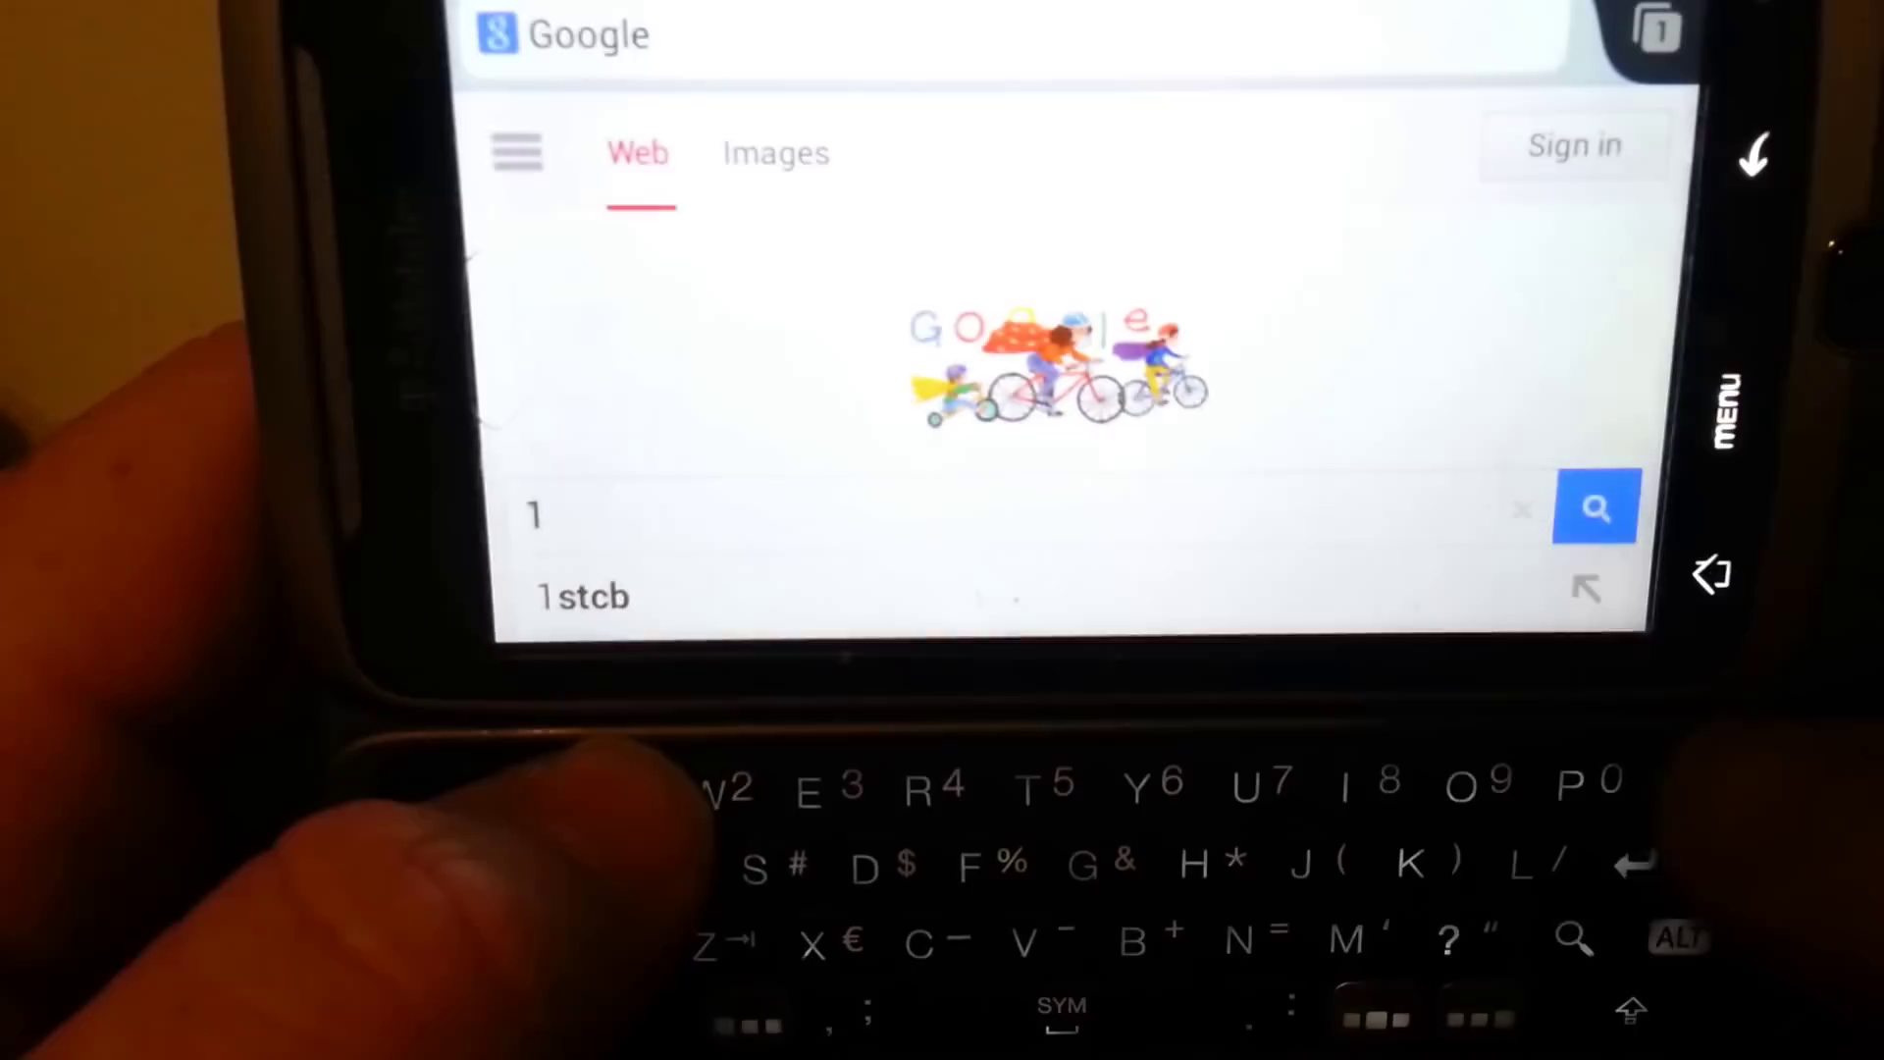
{"action": "type", "text": "p"}
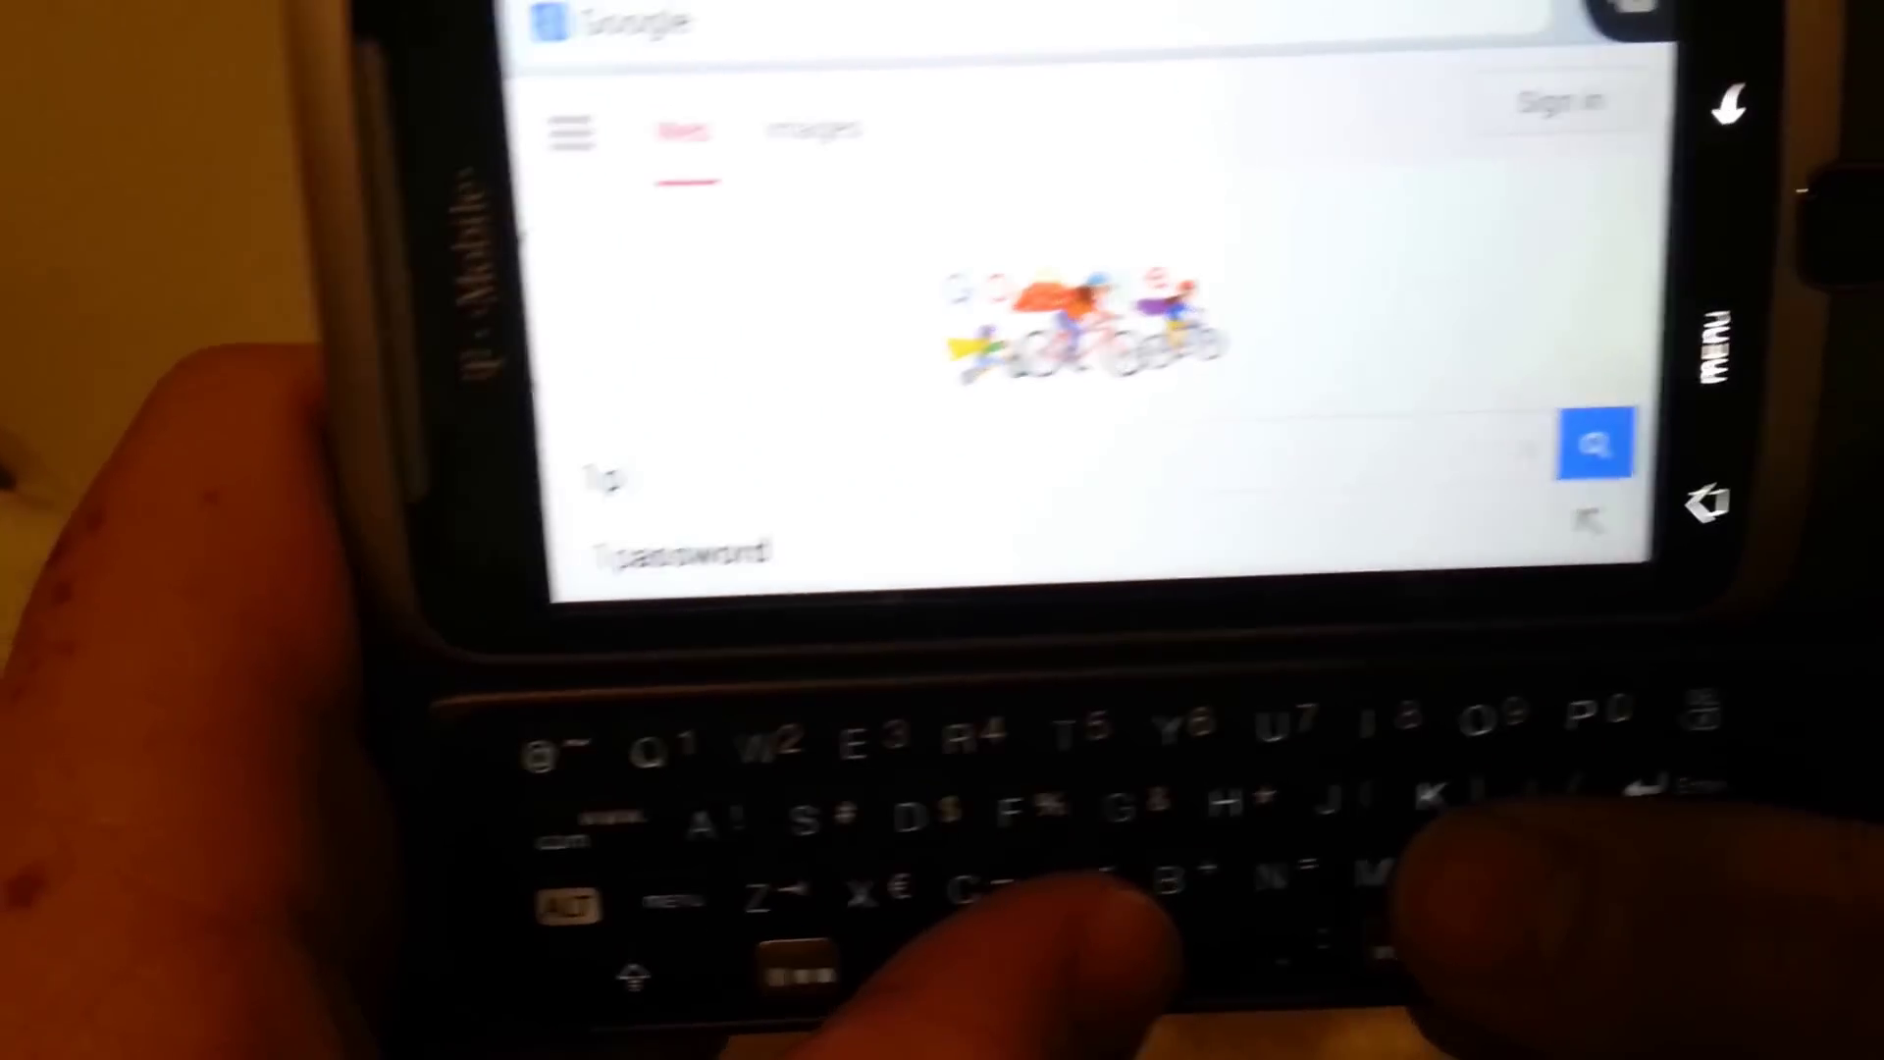
{"action": "type", "text": " m"}
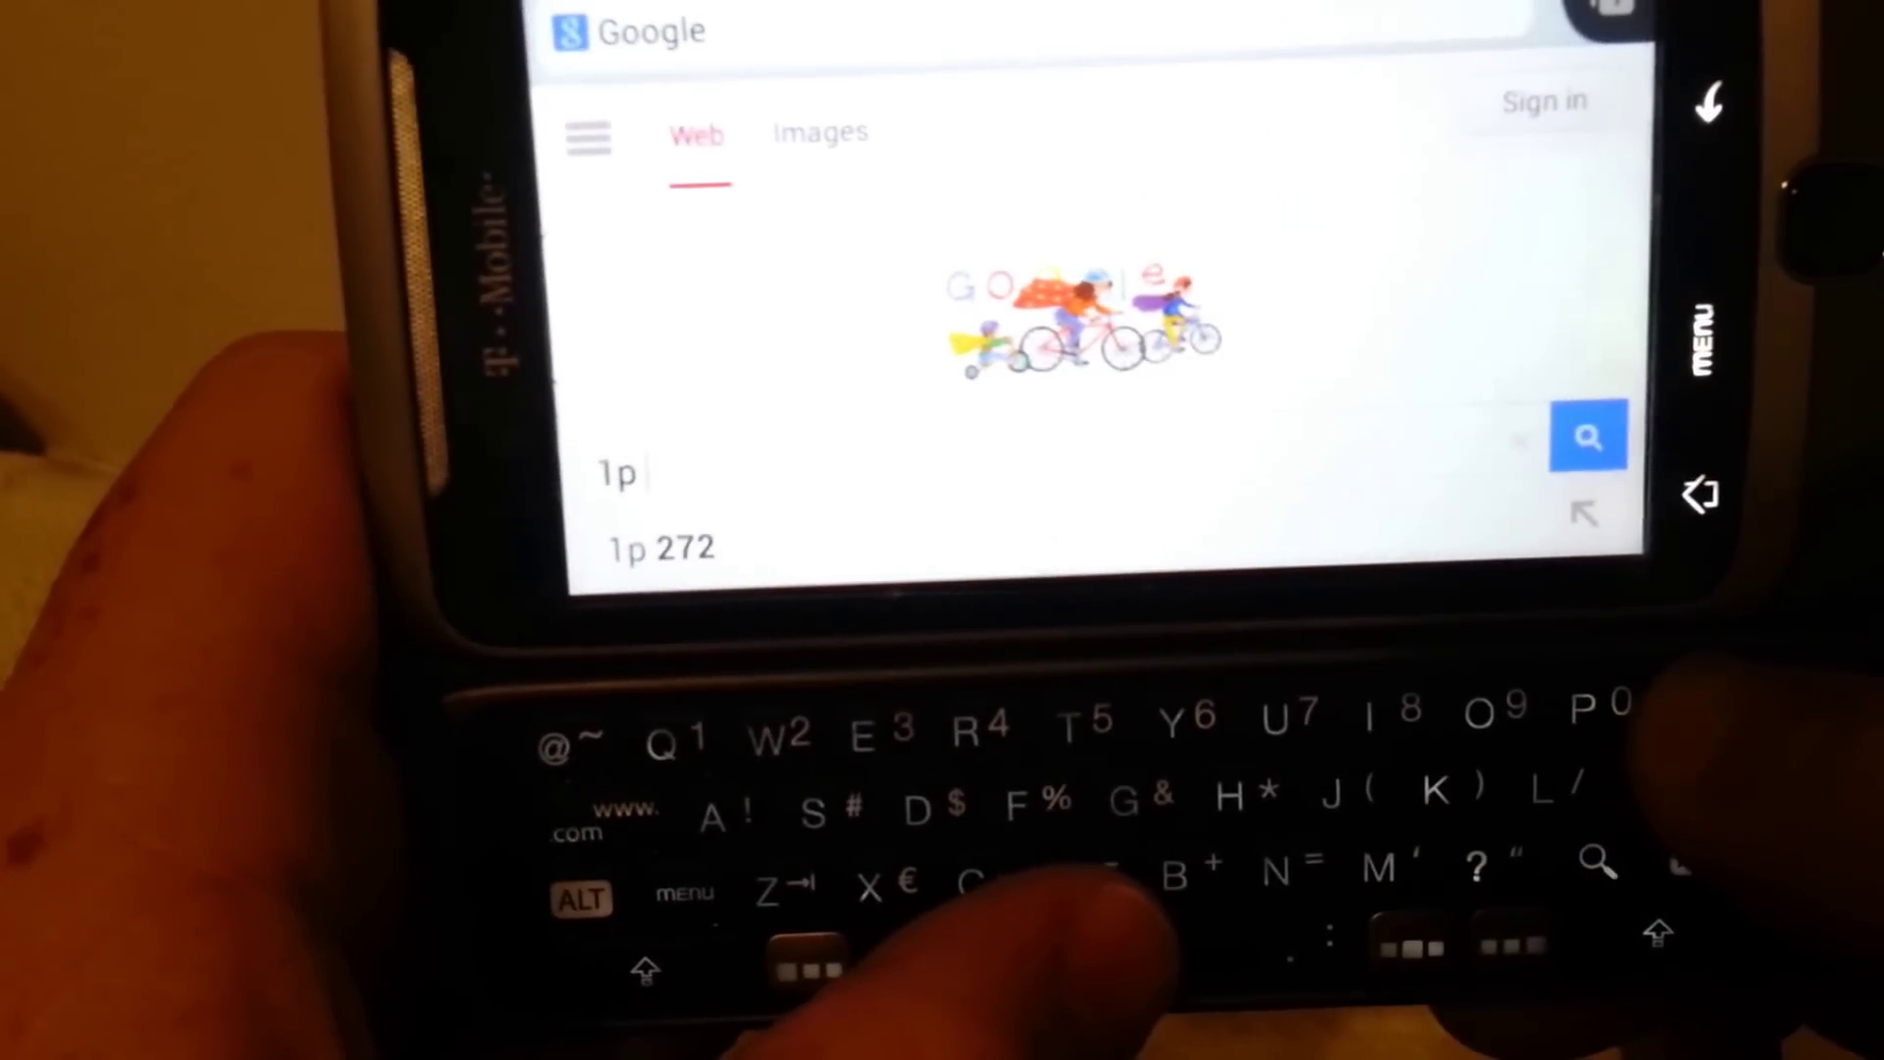
Correct the mistyped character in the Google search for '10 minute mail'
{"action": "key", "text": "BackSpace"}
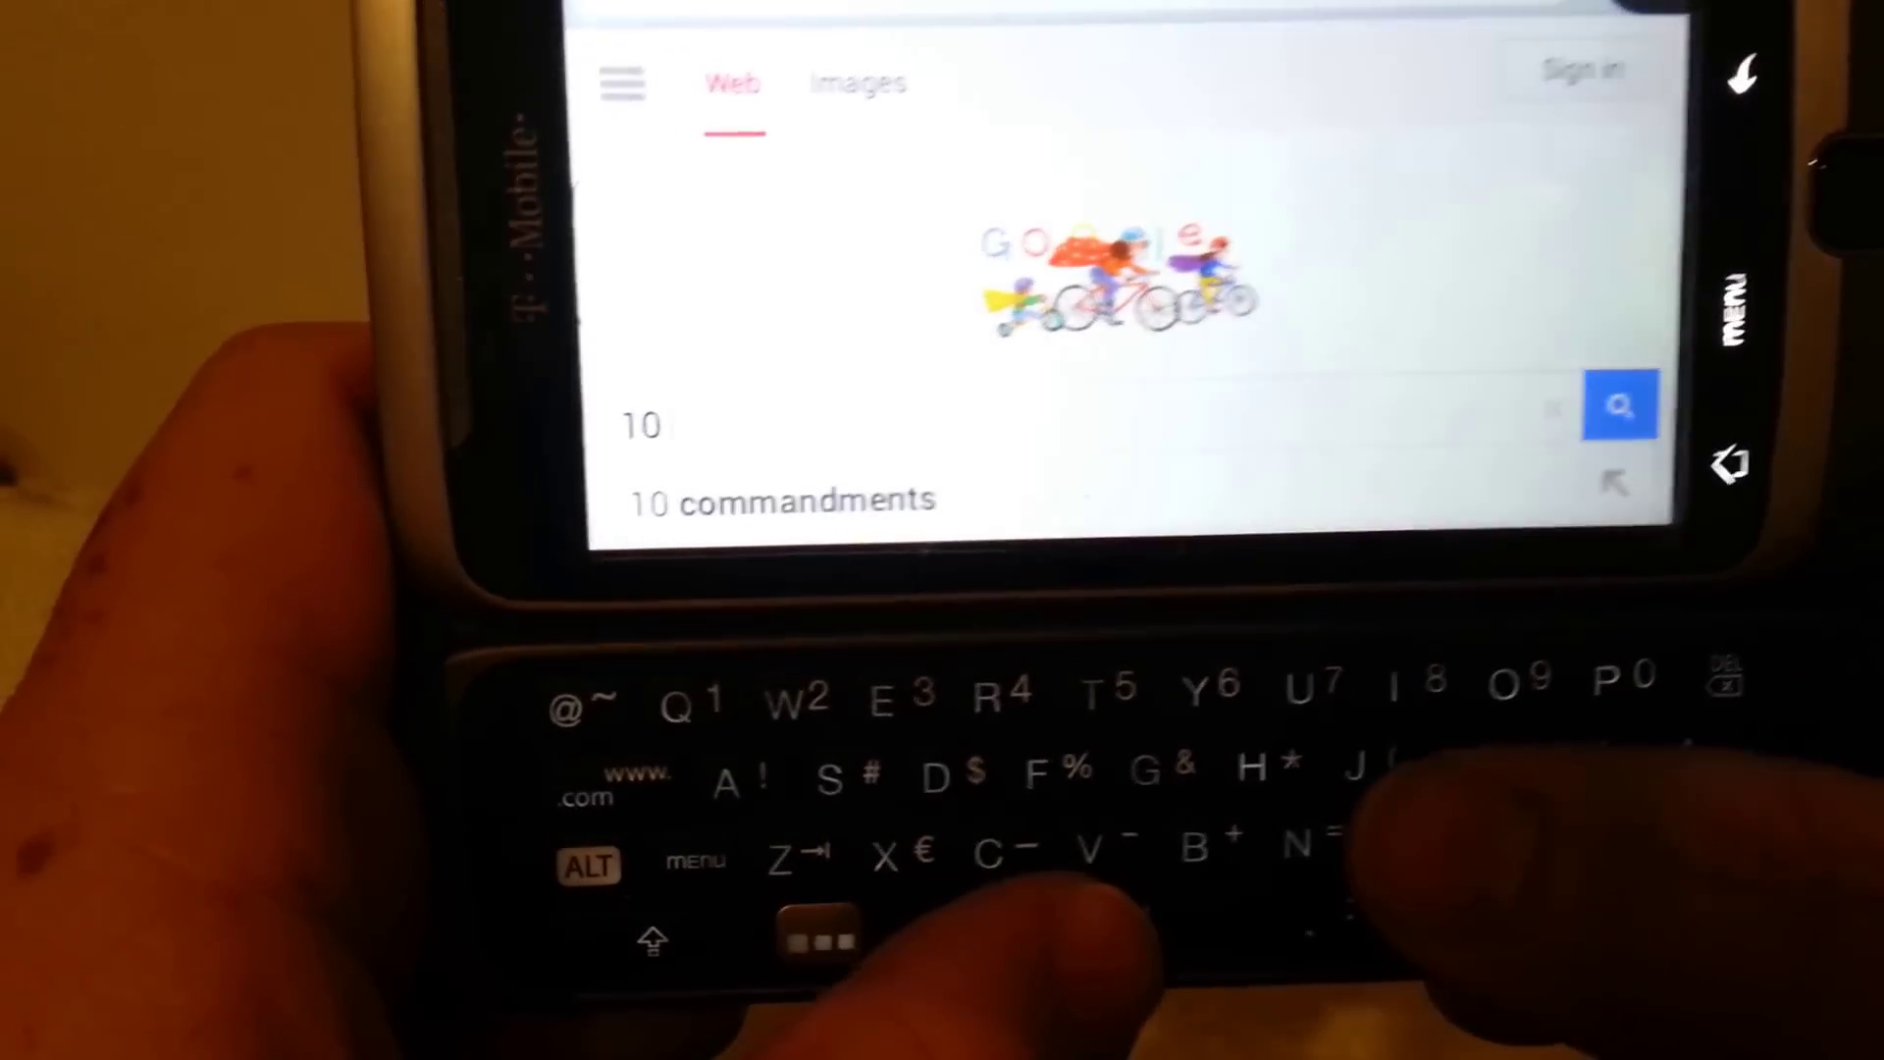
{"action": "type", "text": "minute mail"}
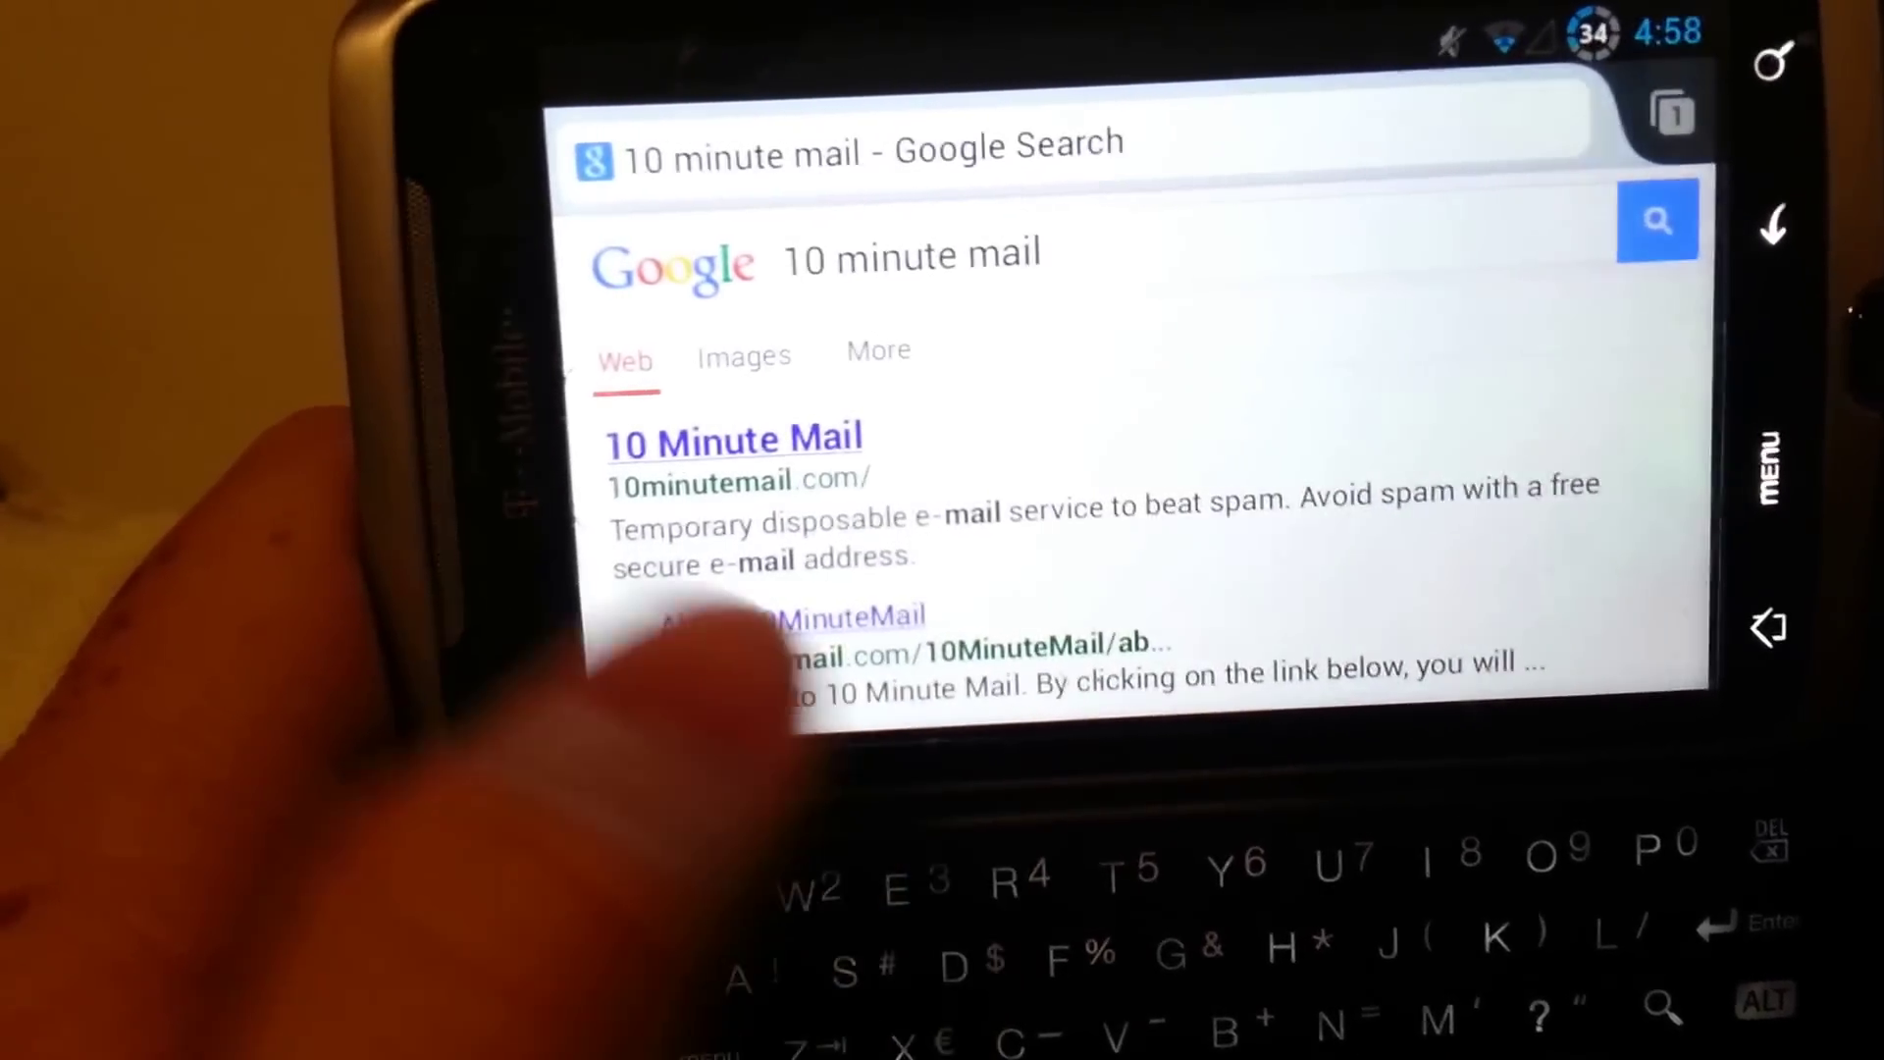
Copy the temporary 10 Minute Mail e-mail address to the clipboard
{"action": "left_click", "coordinate": [691, 442]}
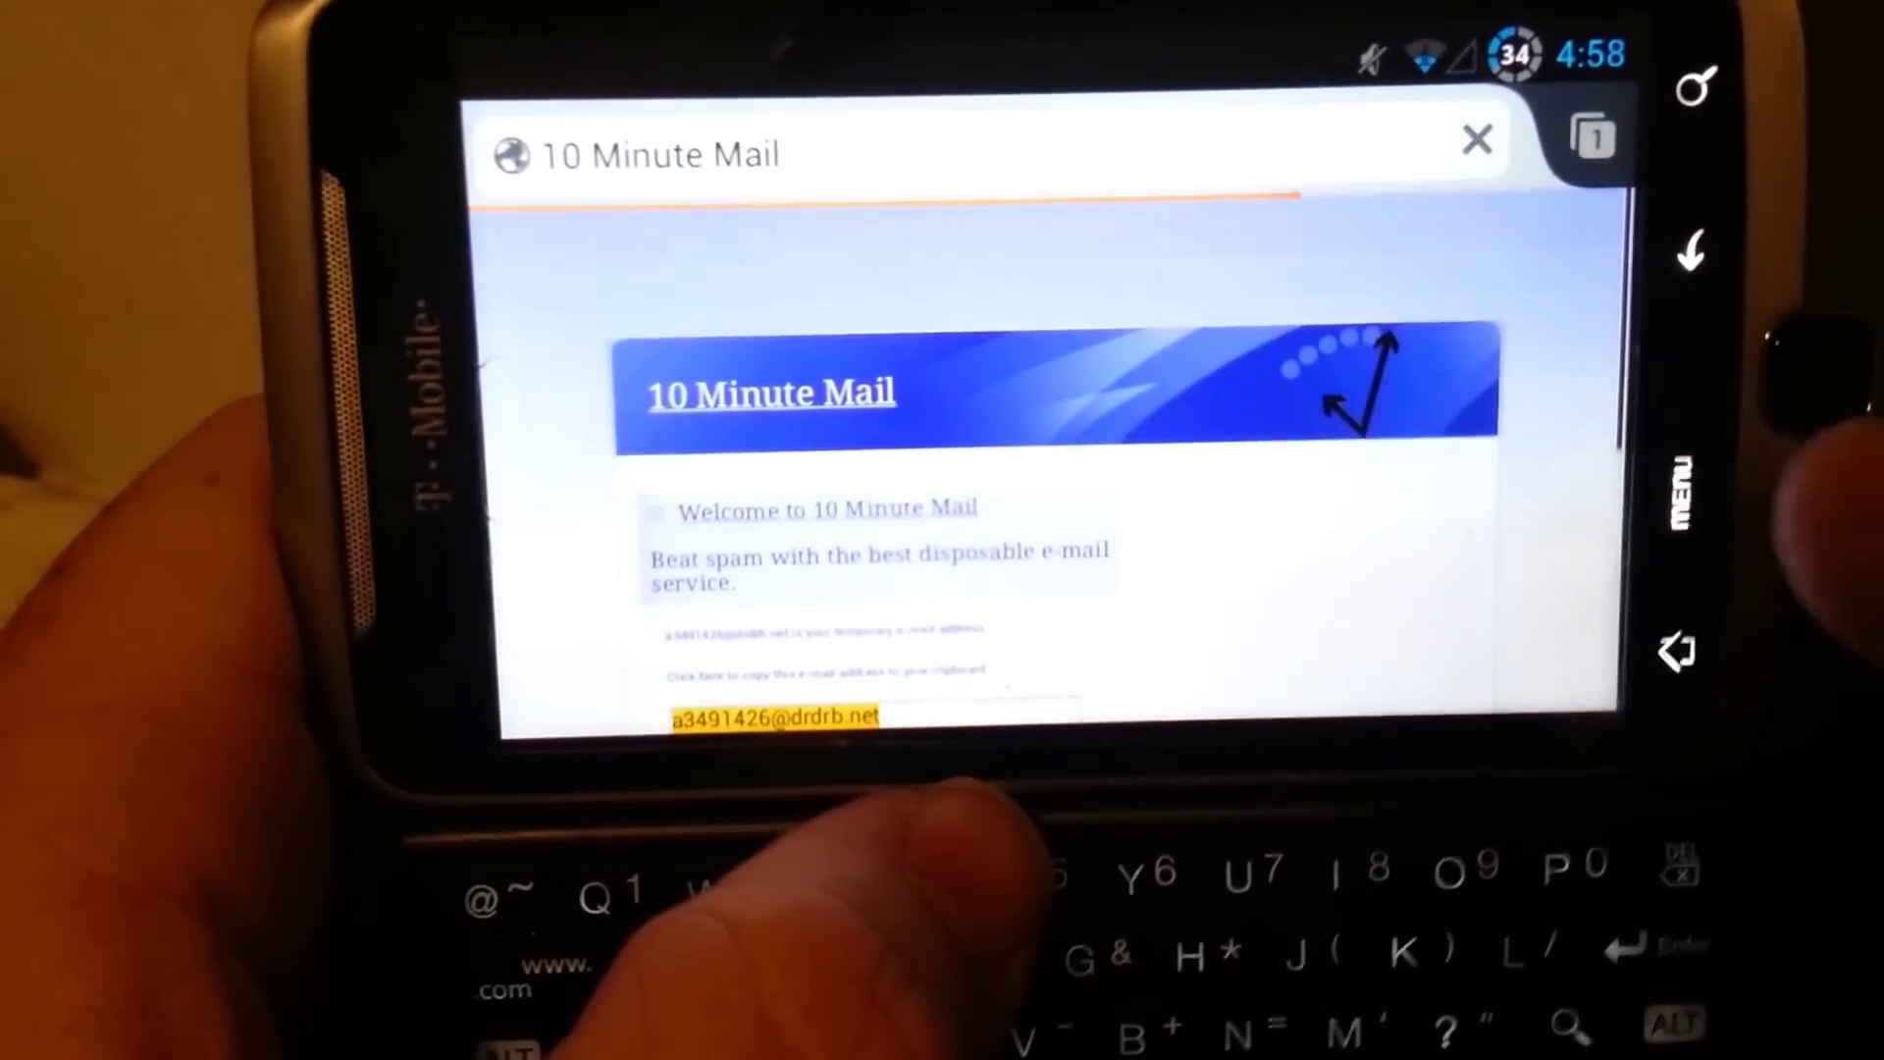
{"action": "scroll", "coordinate": [1031, 441], "scroll_direction": "down", "scroll_amount": 2}
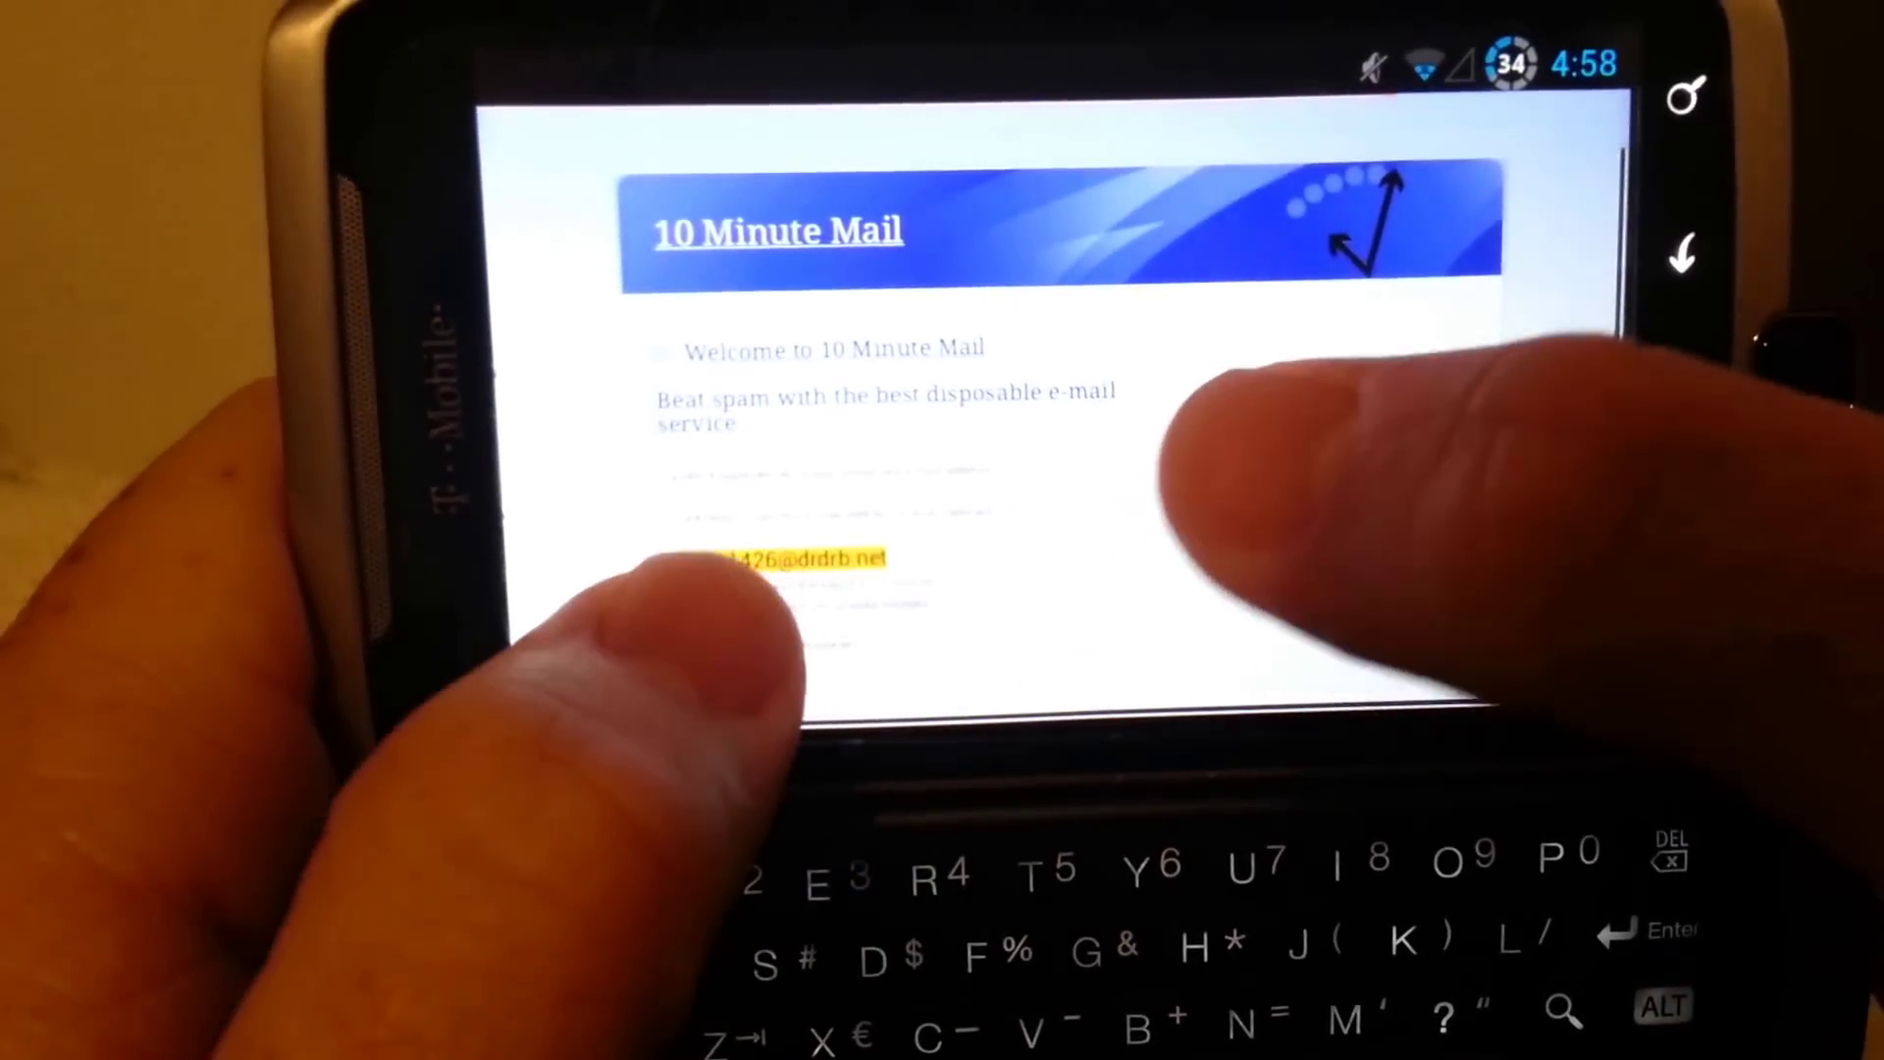
{"action": "double_click", "coordinate": [1266, 412]}
{"action": "scroll", "coordinate": [1324, 412], "scroll_direction": "down", "scroll_amount": 1}
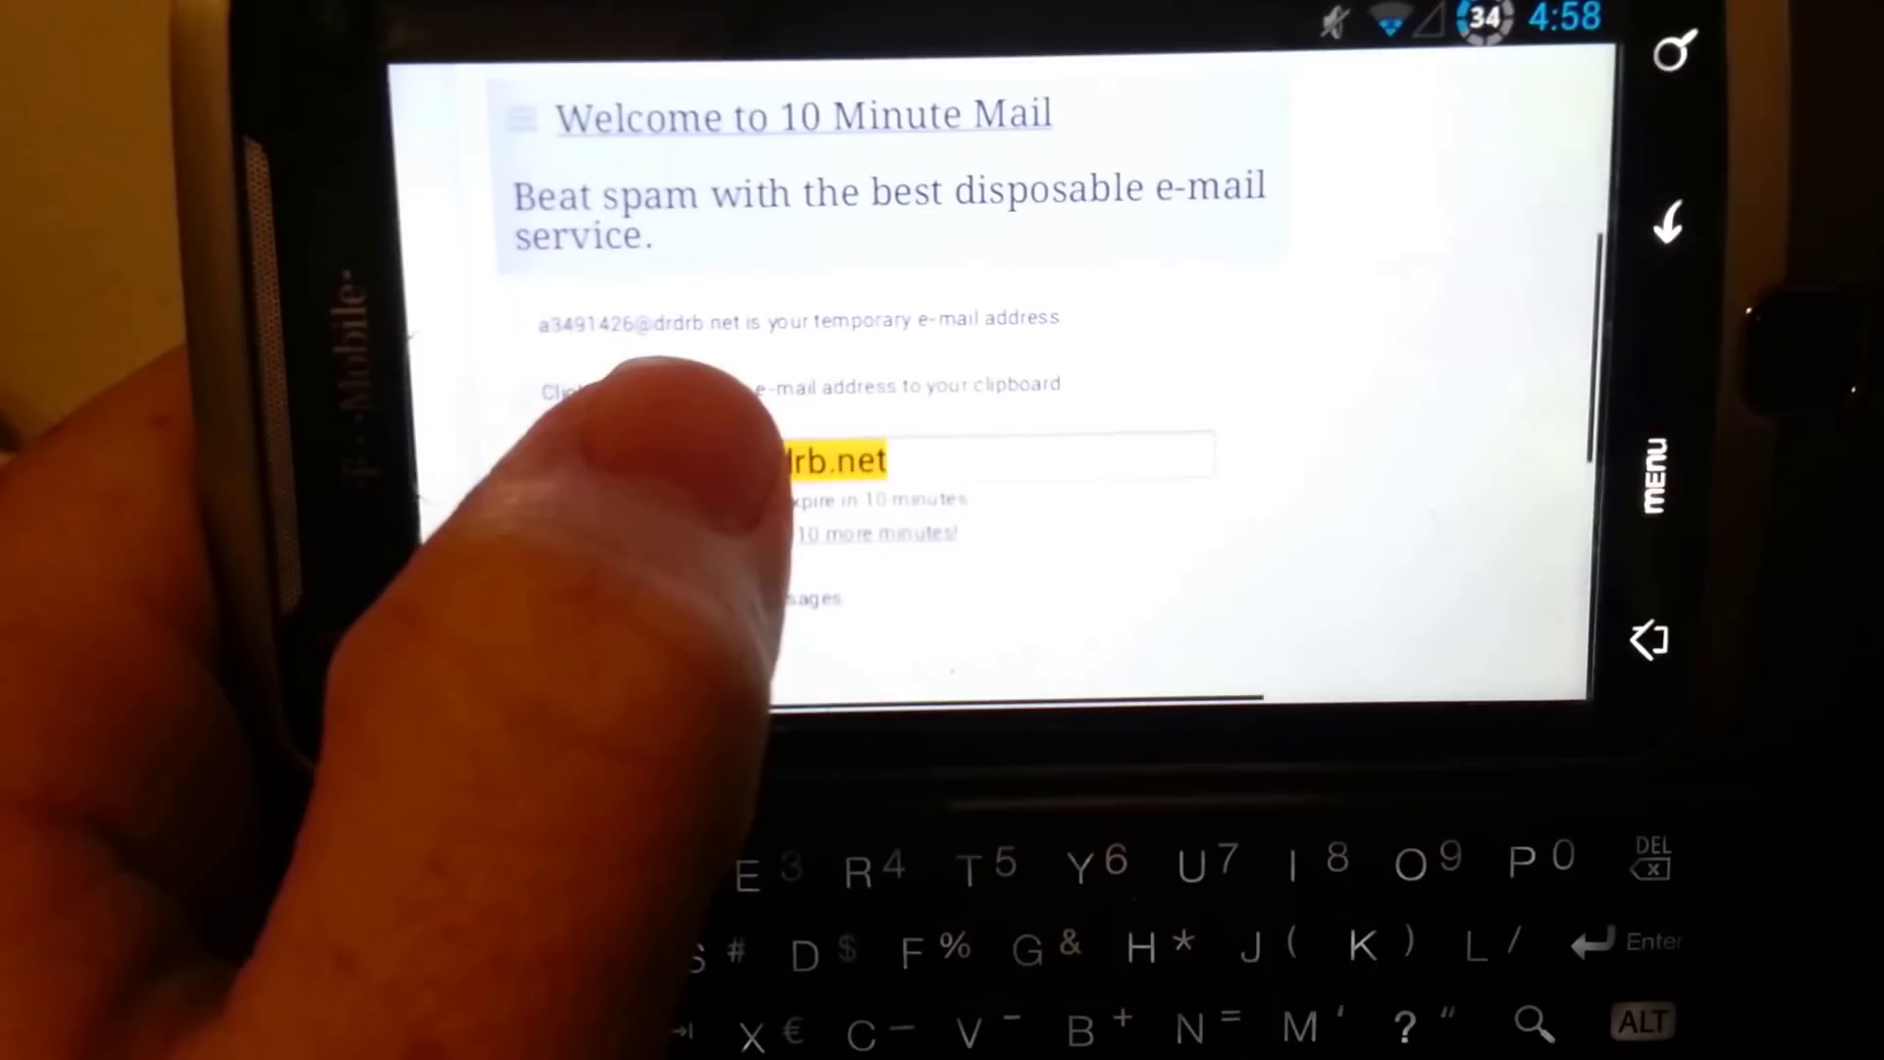
{"action": "left_click", "coordinate": [707, 448]}
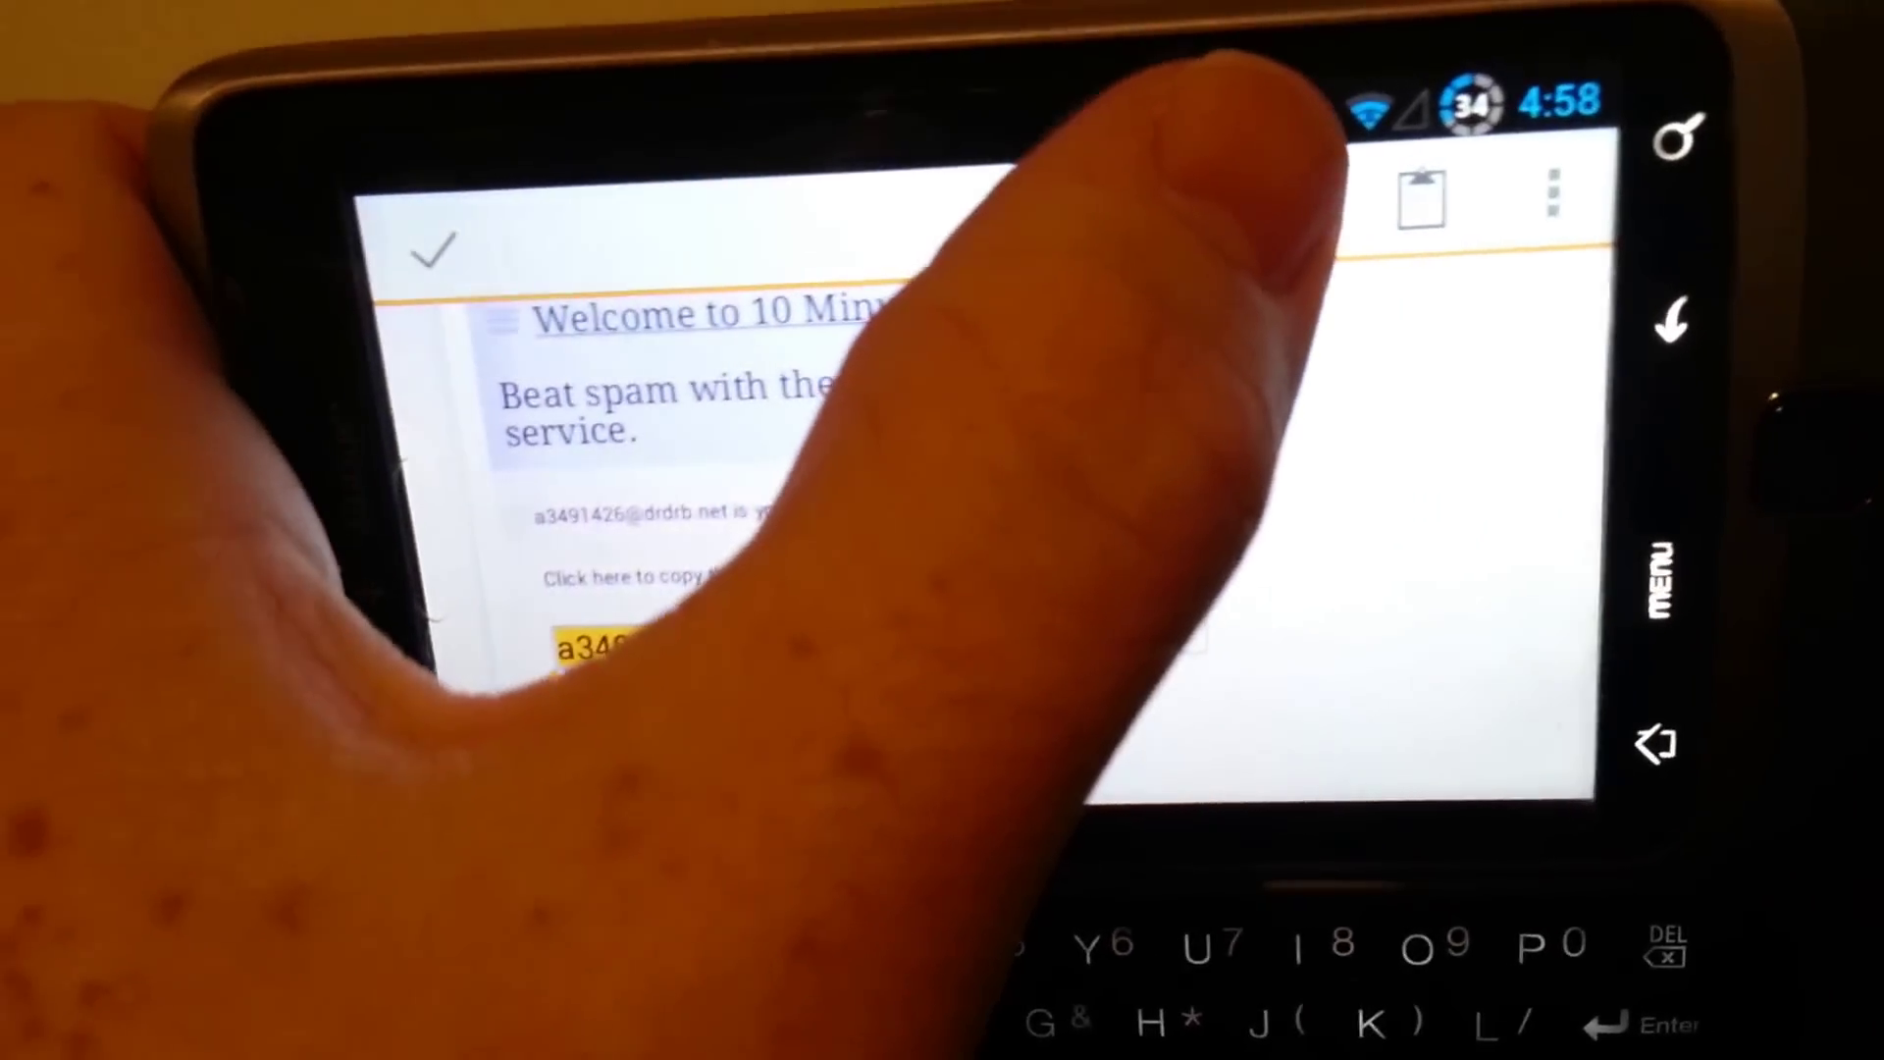
{"action": "left_click", "coordinate": [1281, 198]}
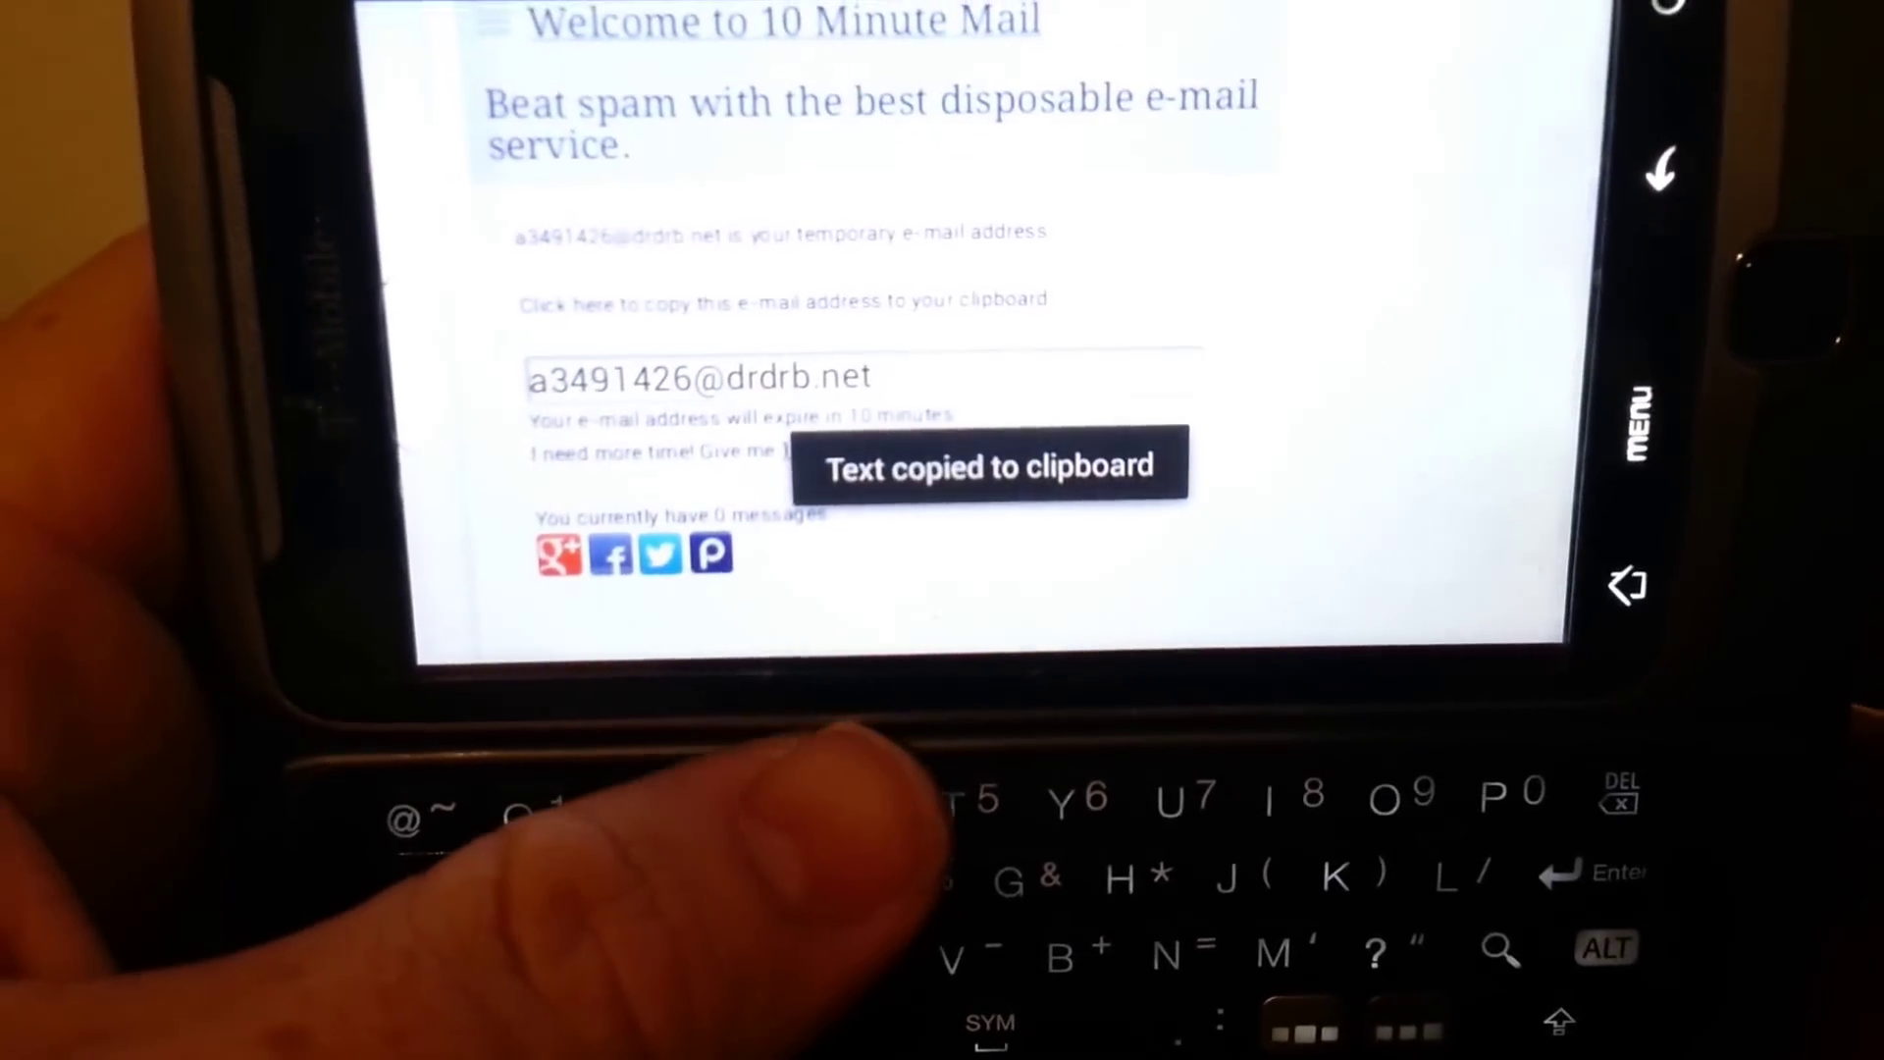
Open a new blank tab from the tab switcher
{"action": "left_click_drag", "start_coordinate": [1347, 462], "coordinate": [1414, 633]}
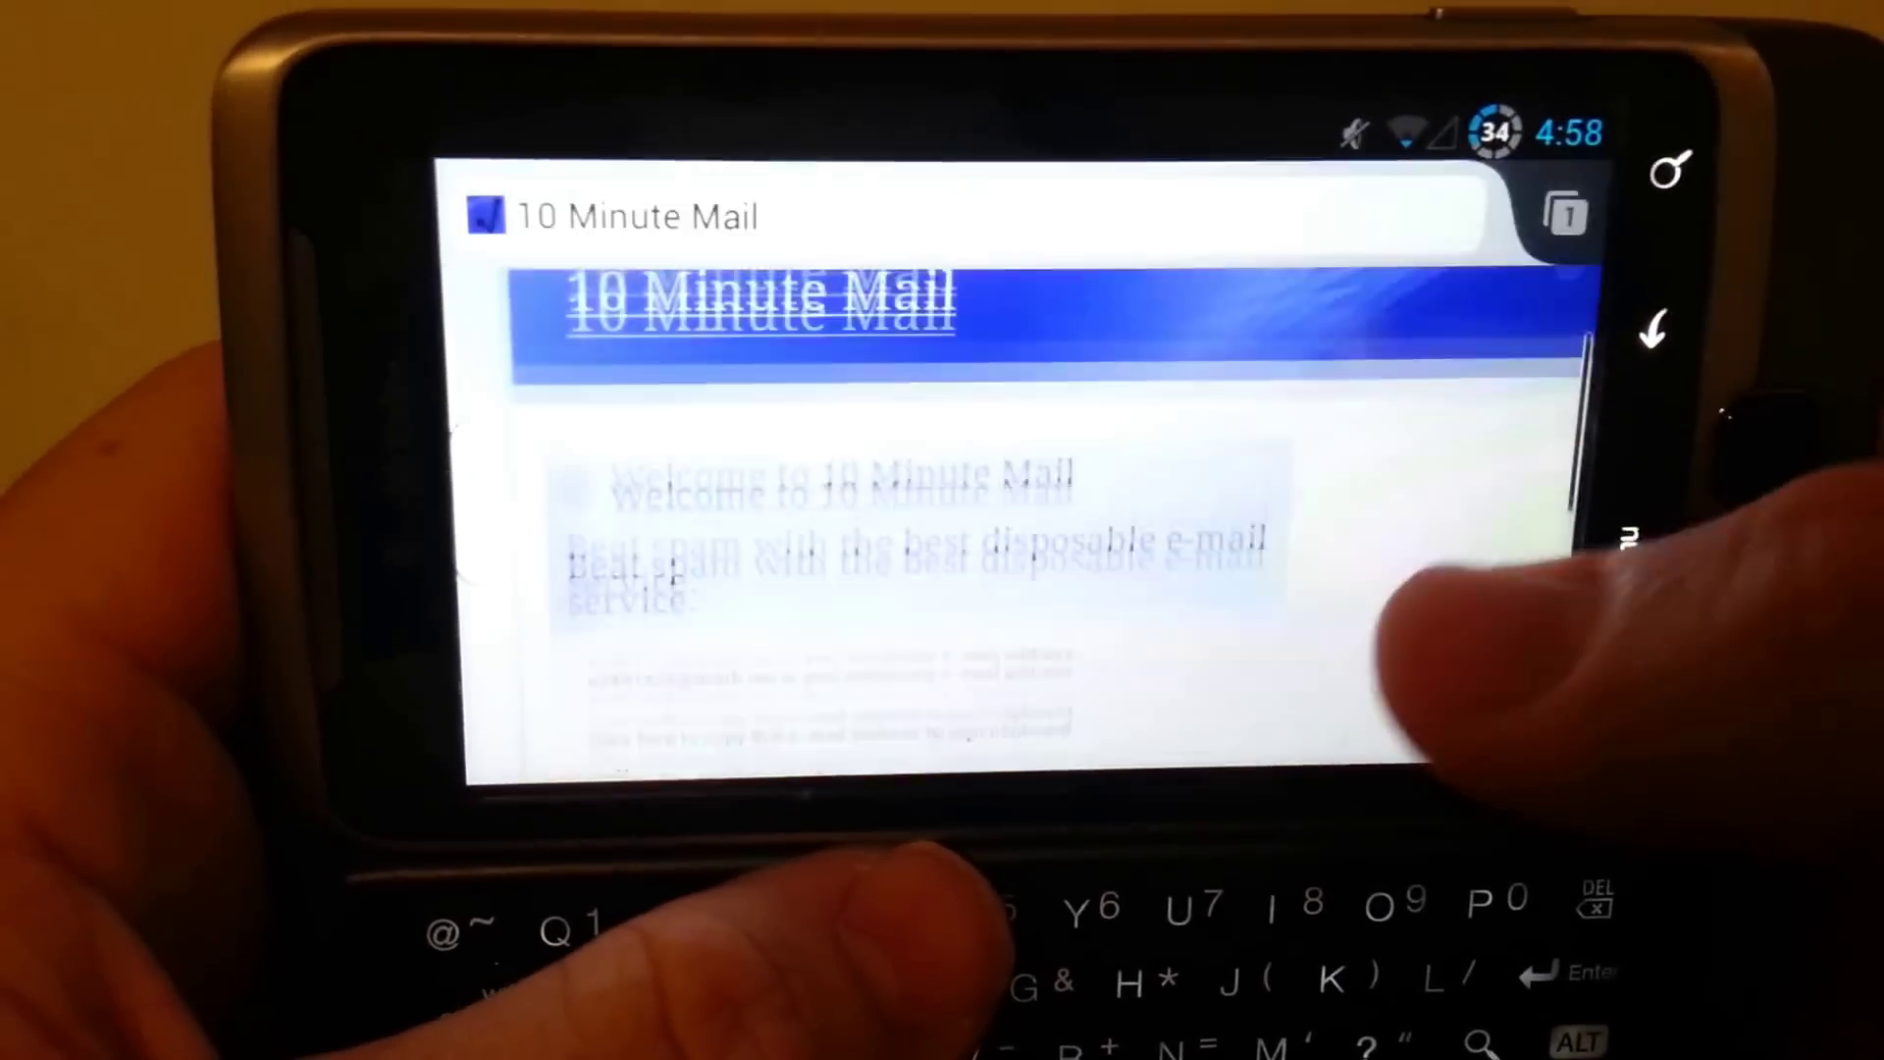
{"action": "left_click", "coordinate": [1565, 215]}
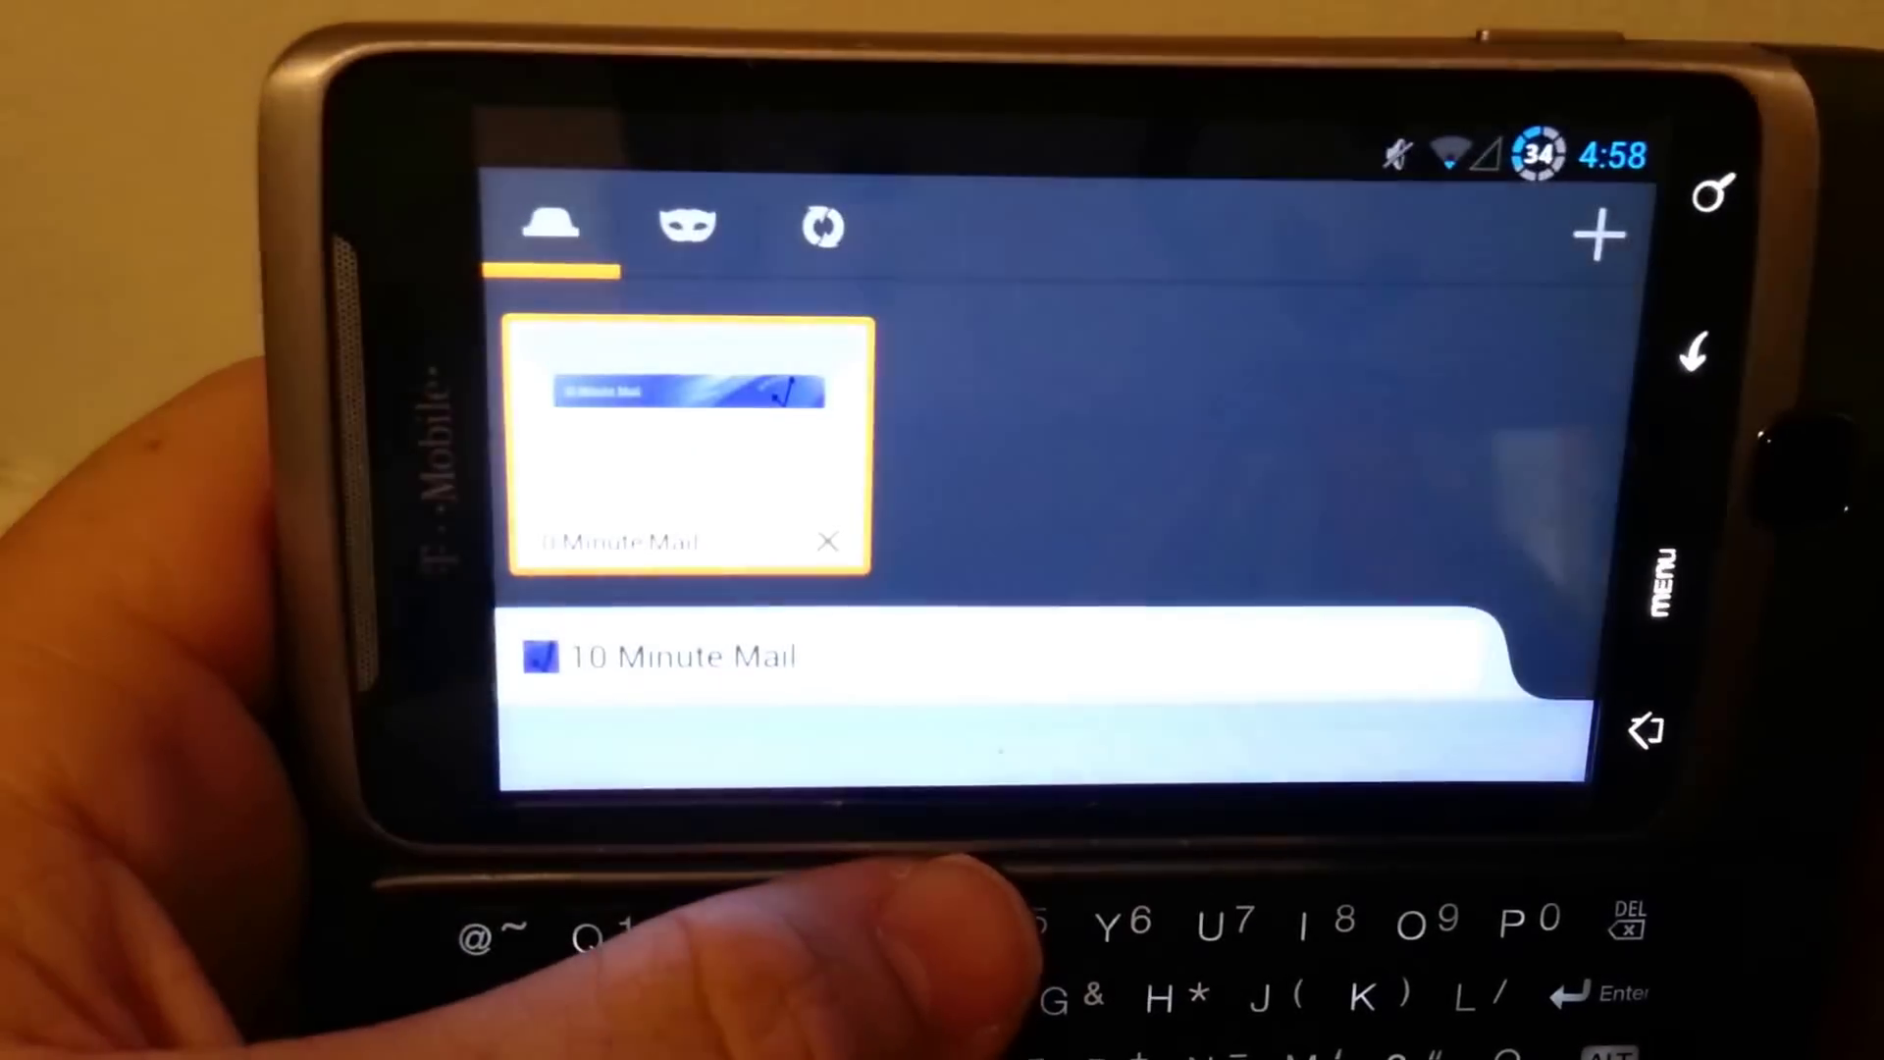
{"action": "left_click", "coordinate": [1600, 236]}
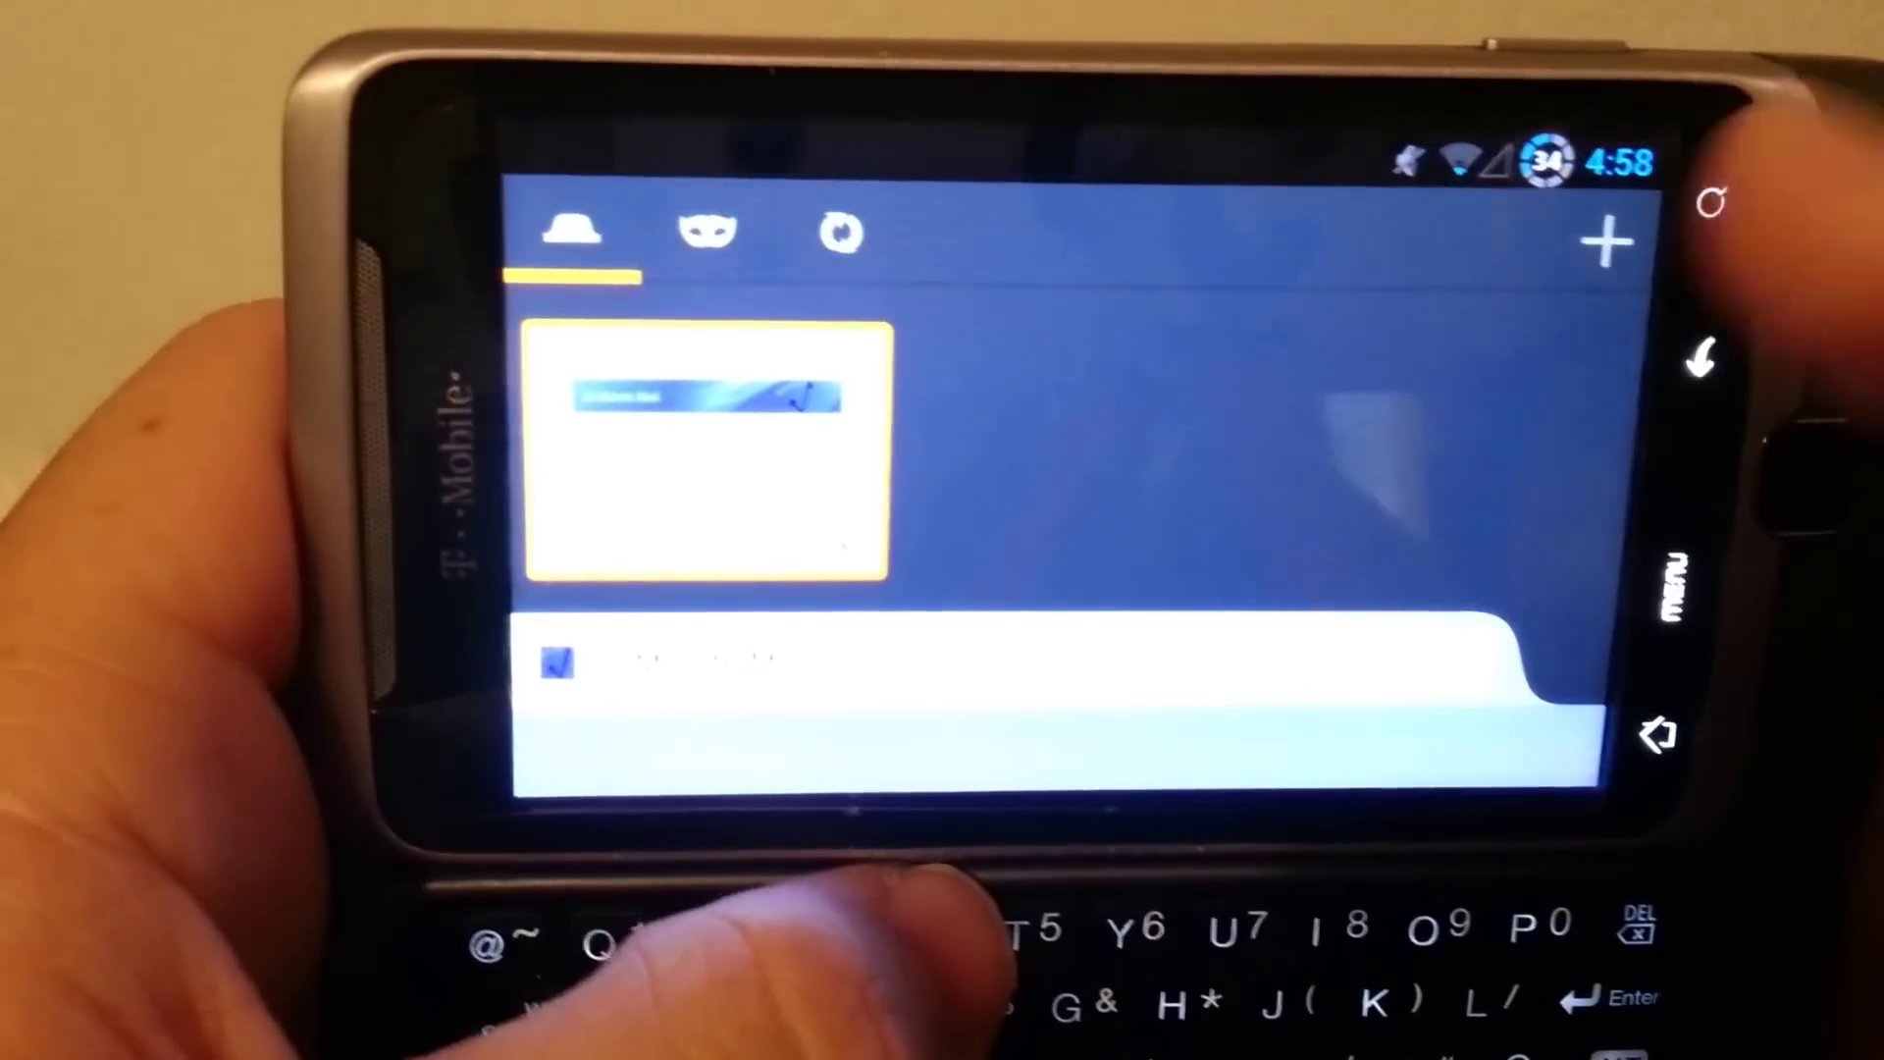
{"action": "left_click", "coordinate": [1605, 241]}
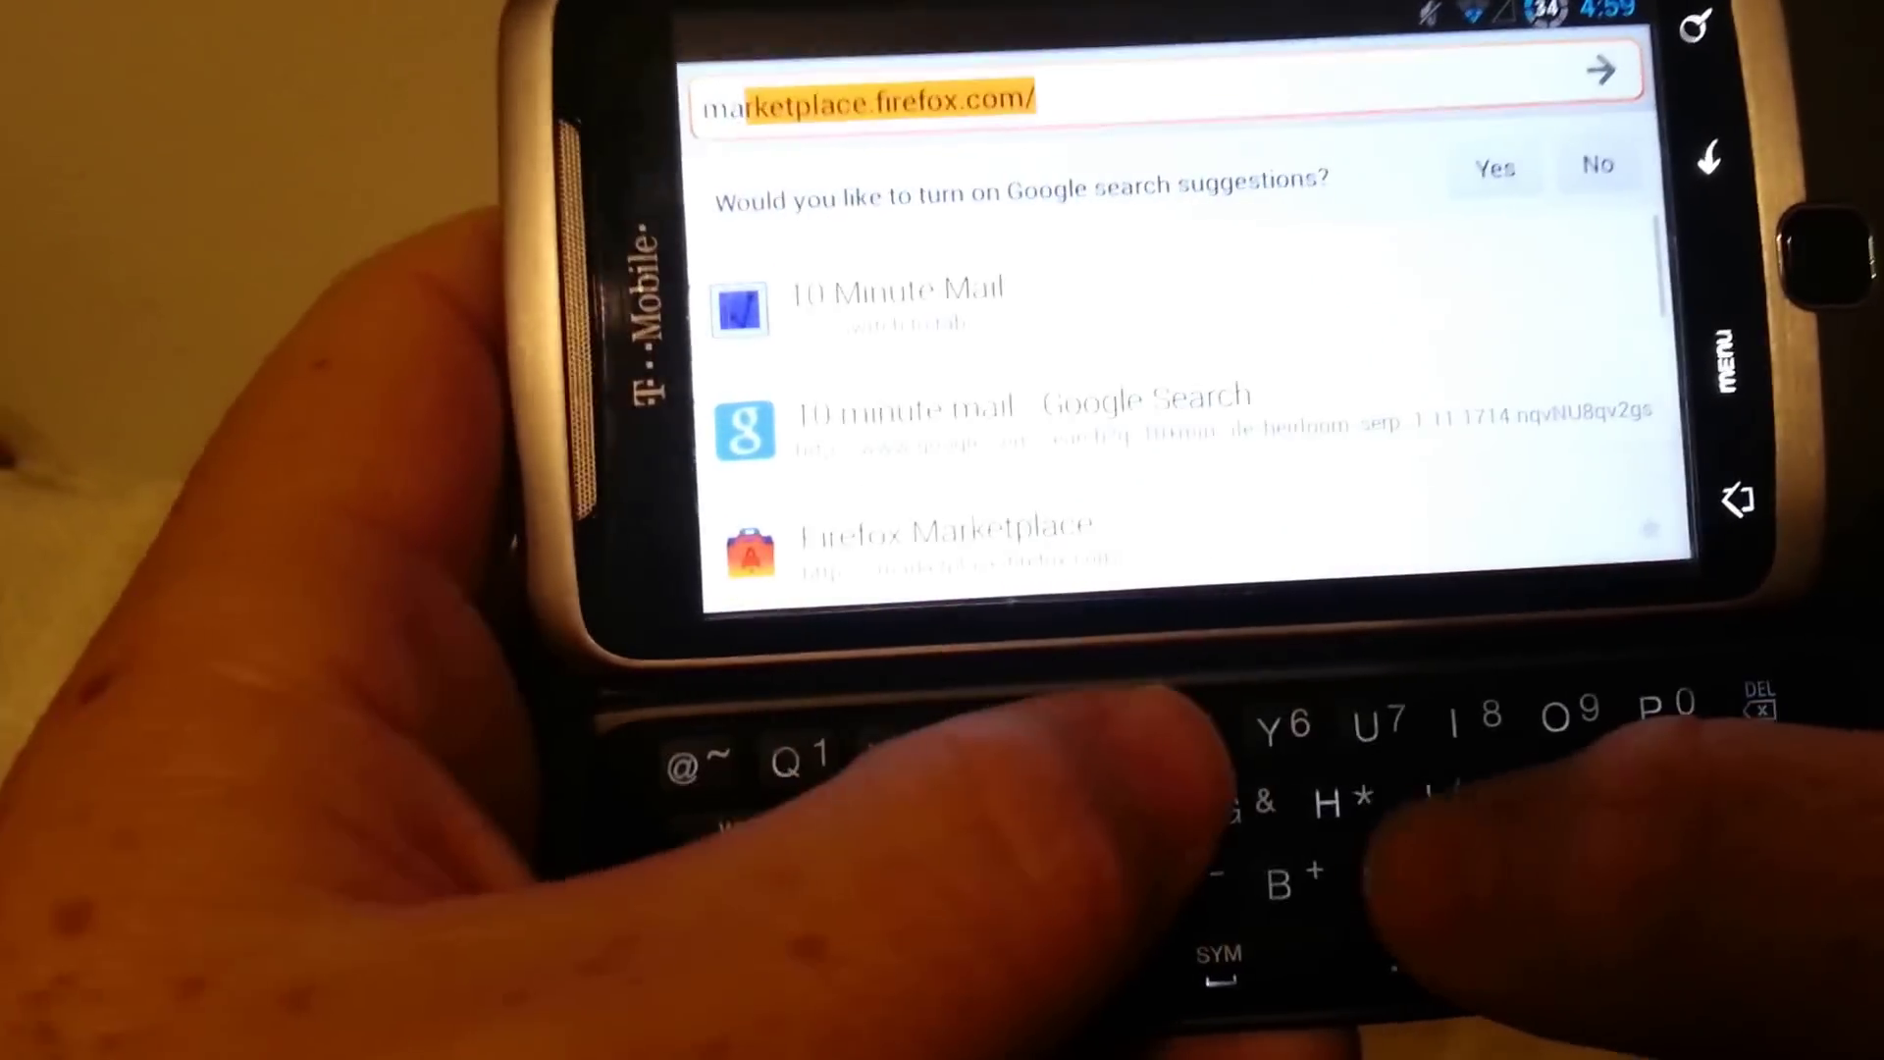
{"action": "type", "text": "thway"}
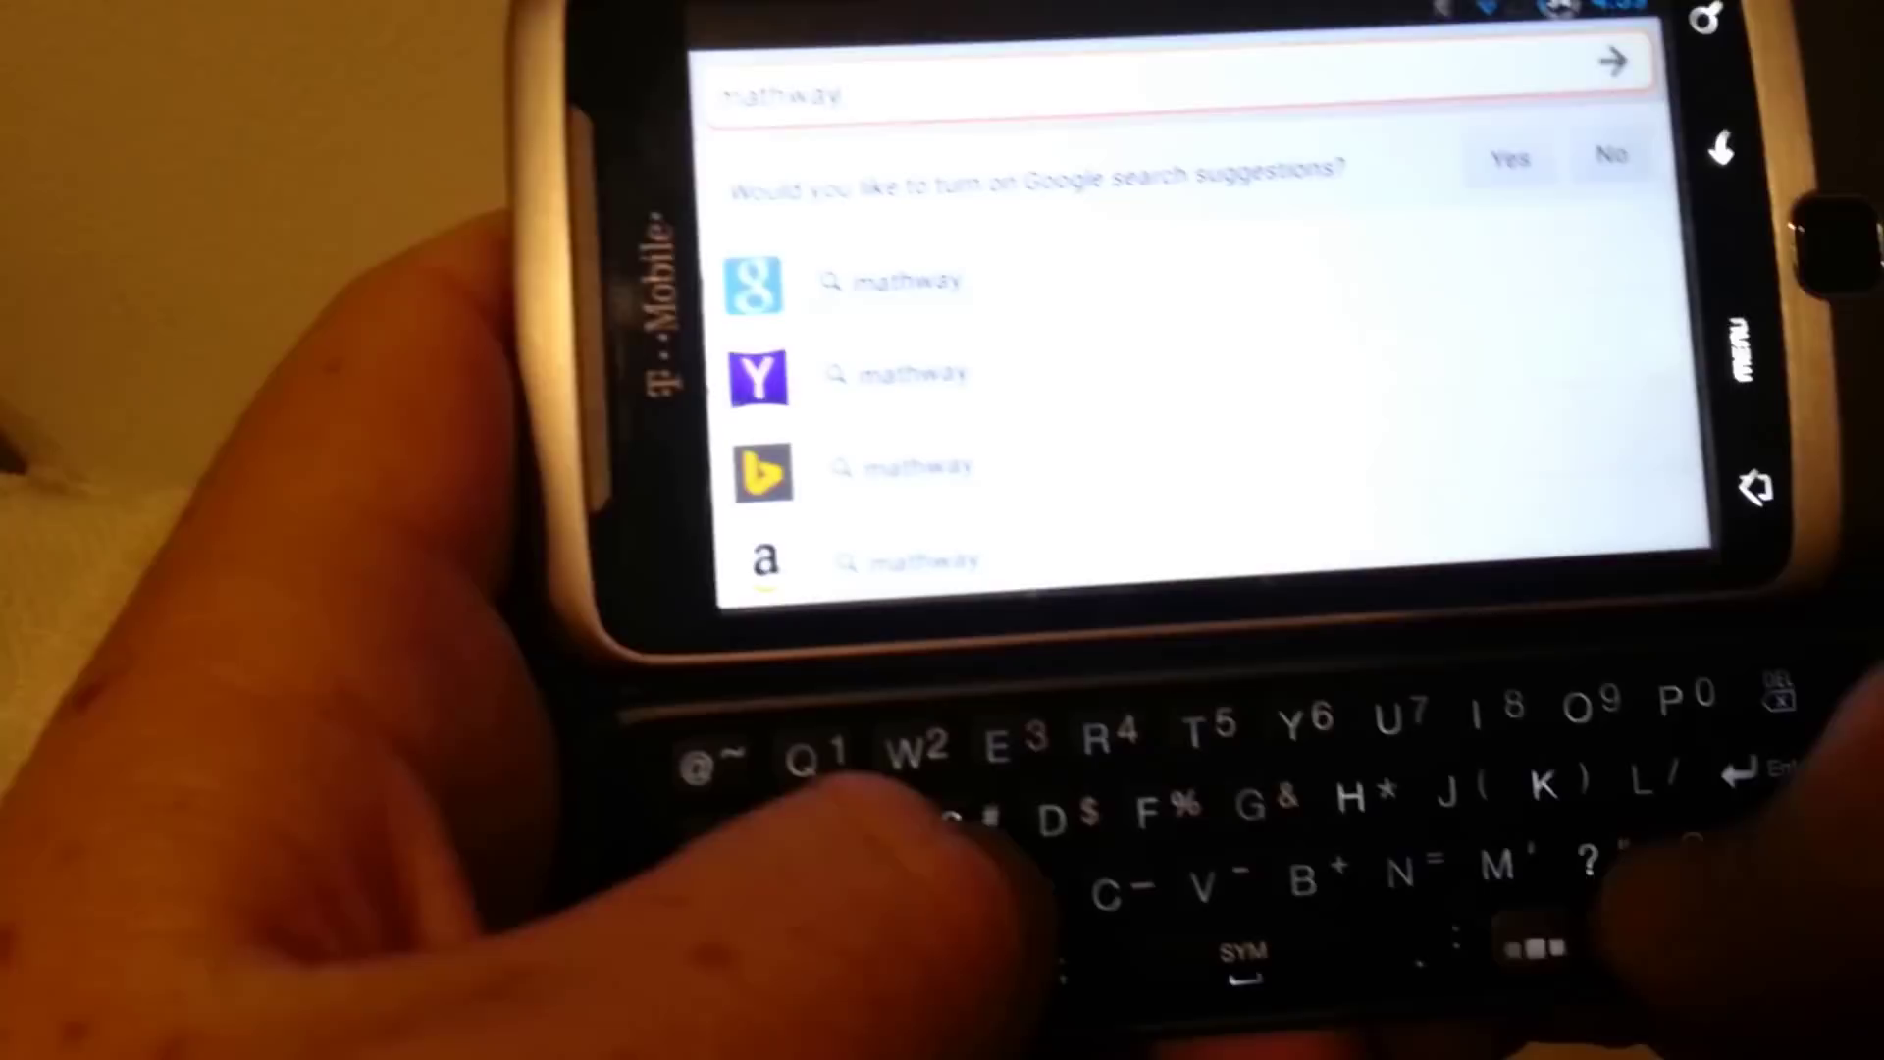
{"action": "type", "text": ".com"}
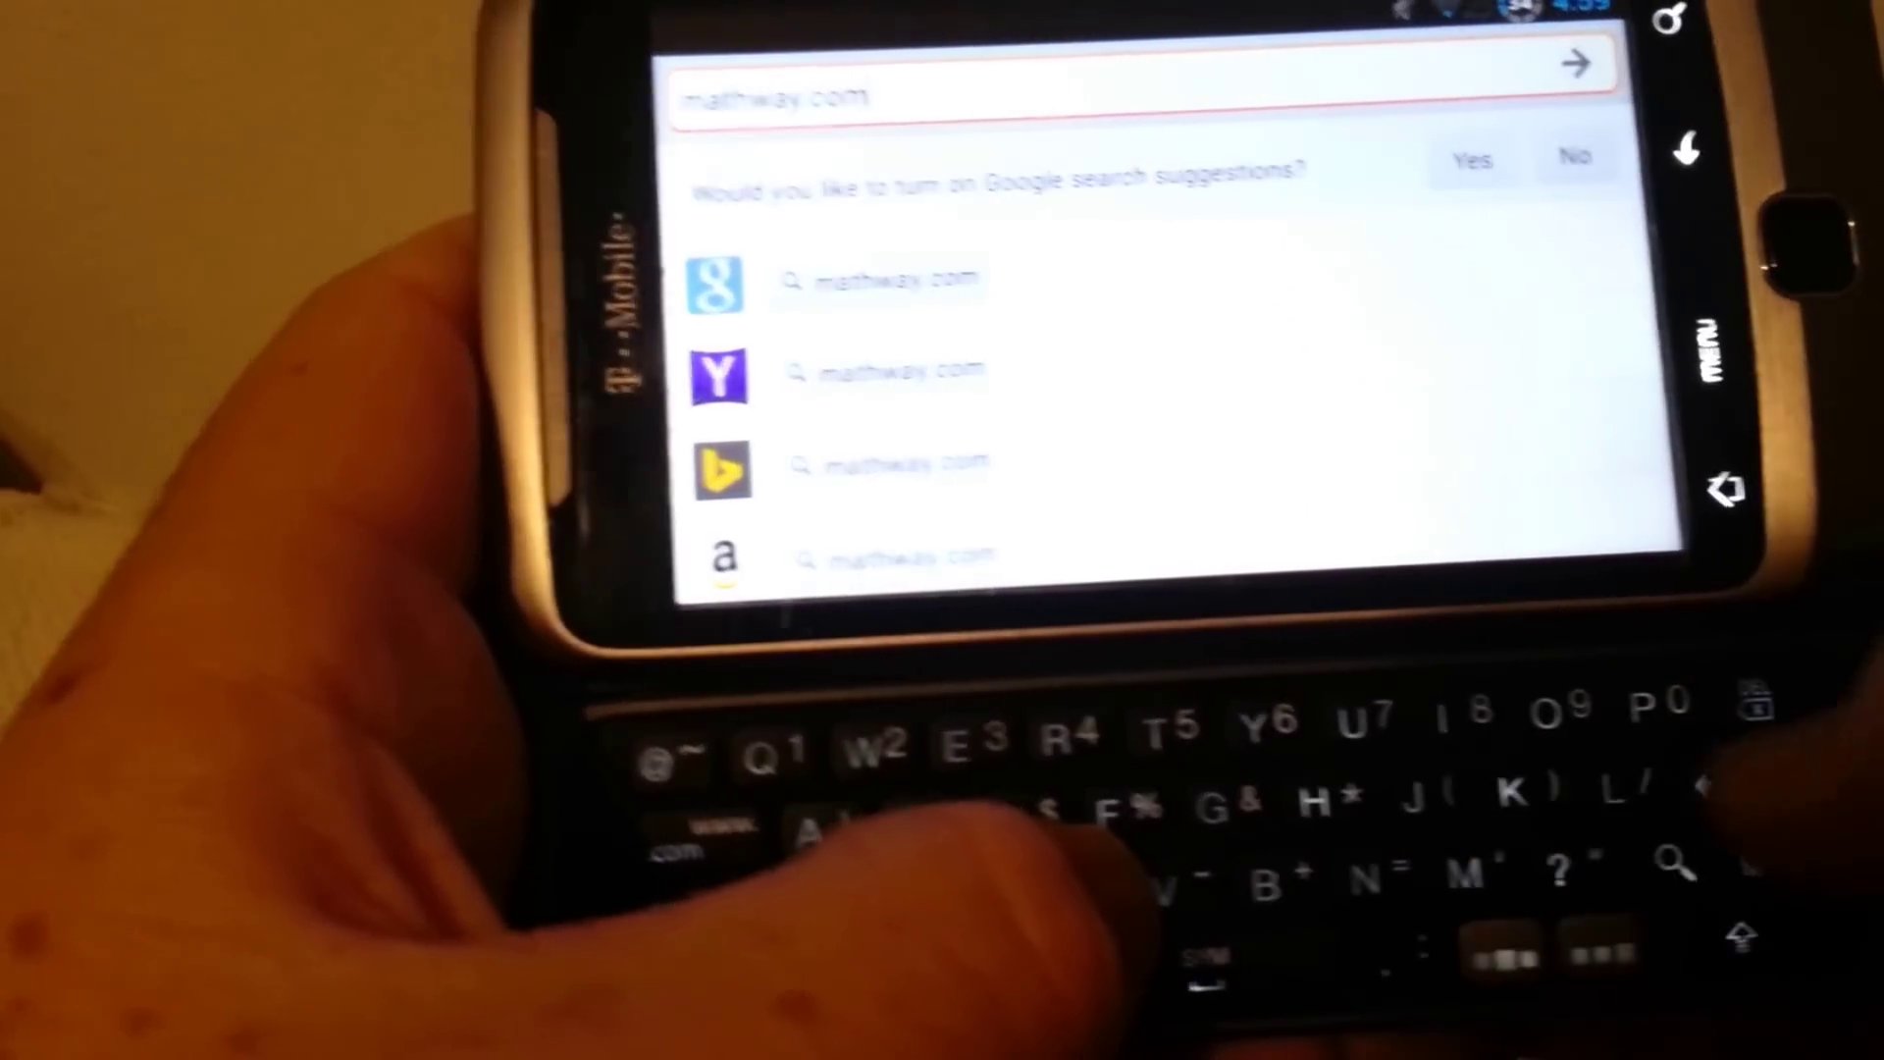
Load mathway.com in the new tab
{"action": "key", "text": "Return"}
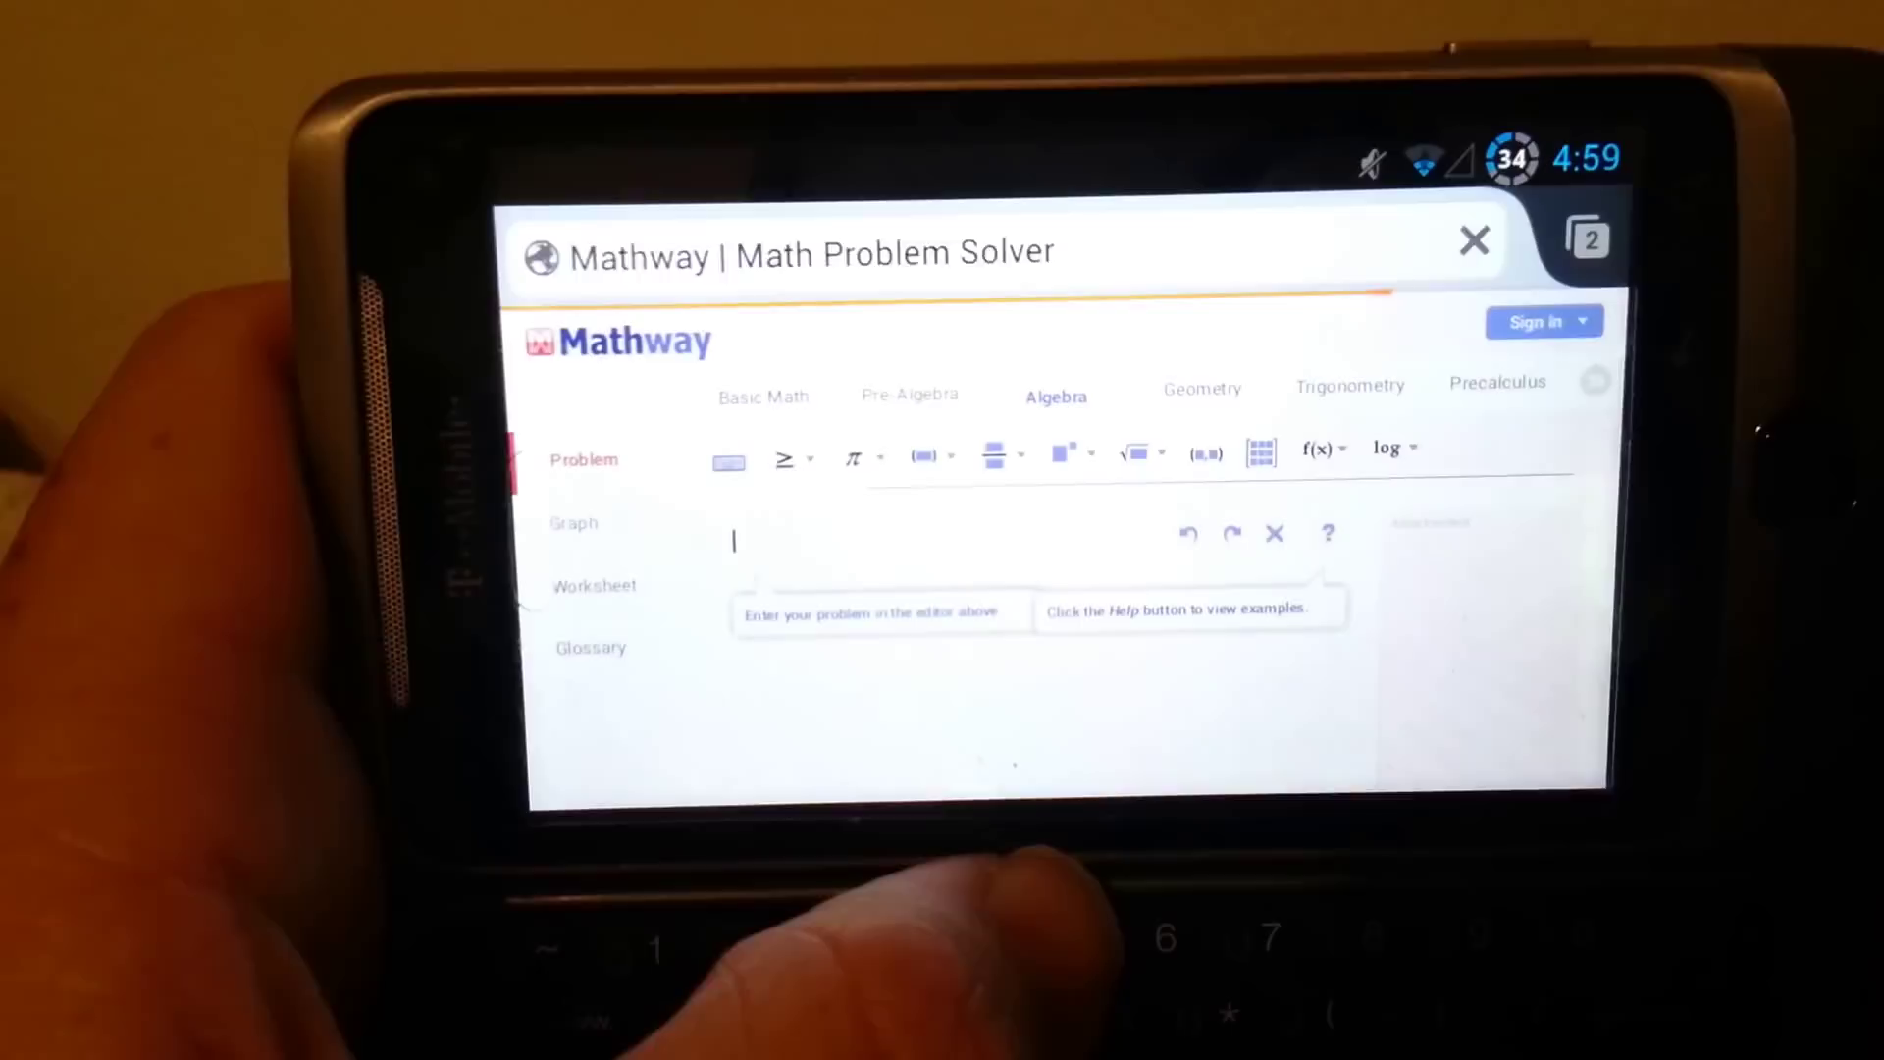
{"action": "scroll", "coordinate": [1075, 590], "scroll_direction": "down", "scroll_amount": 3}
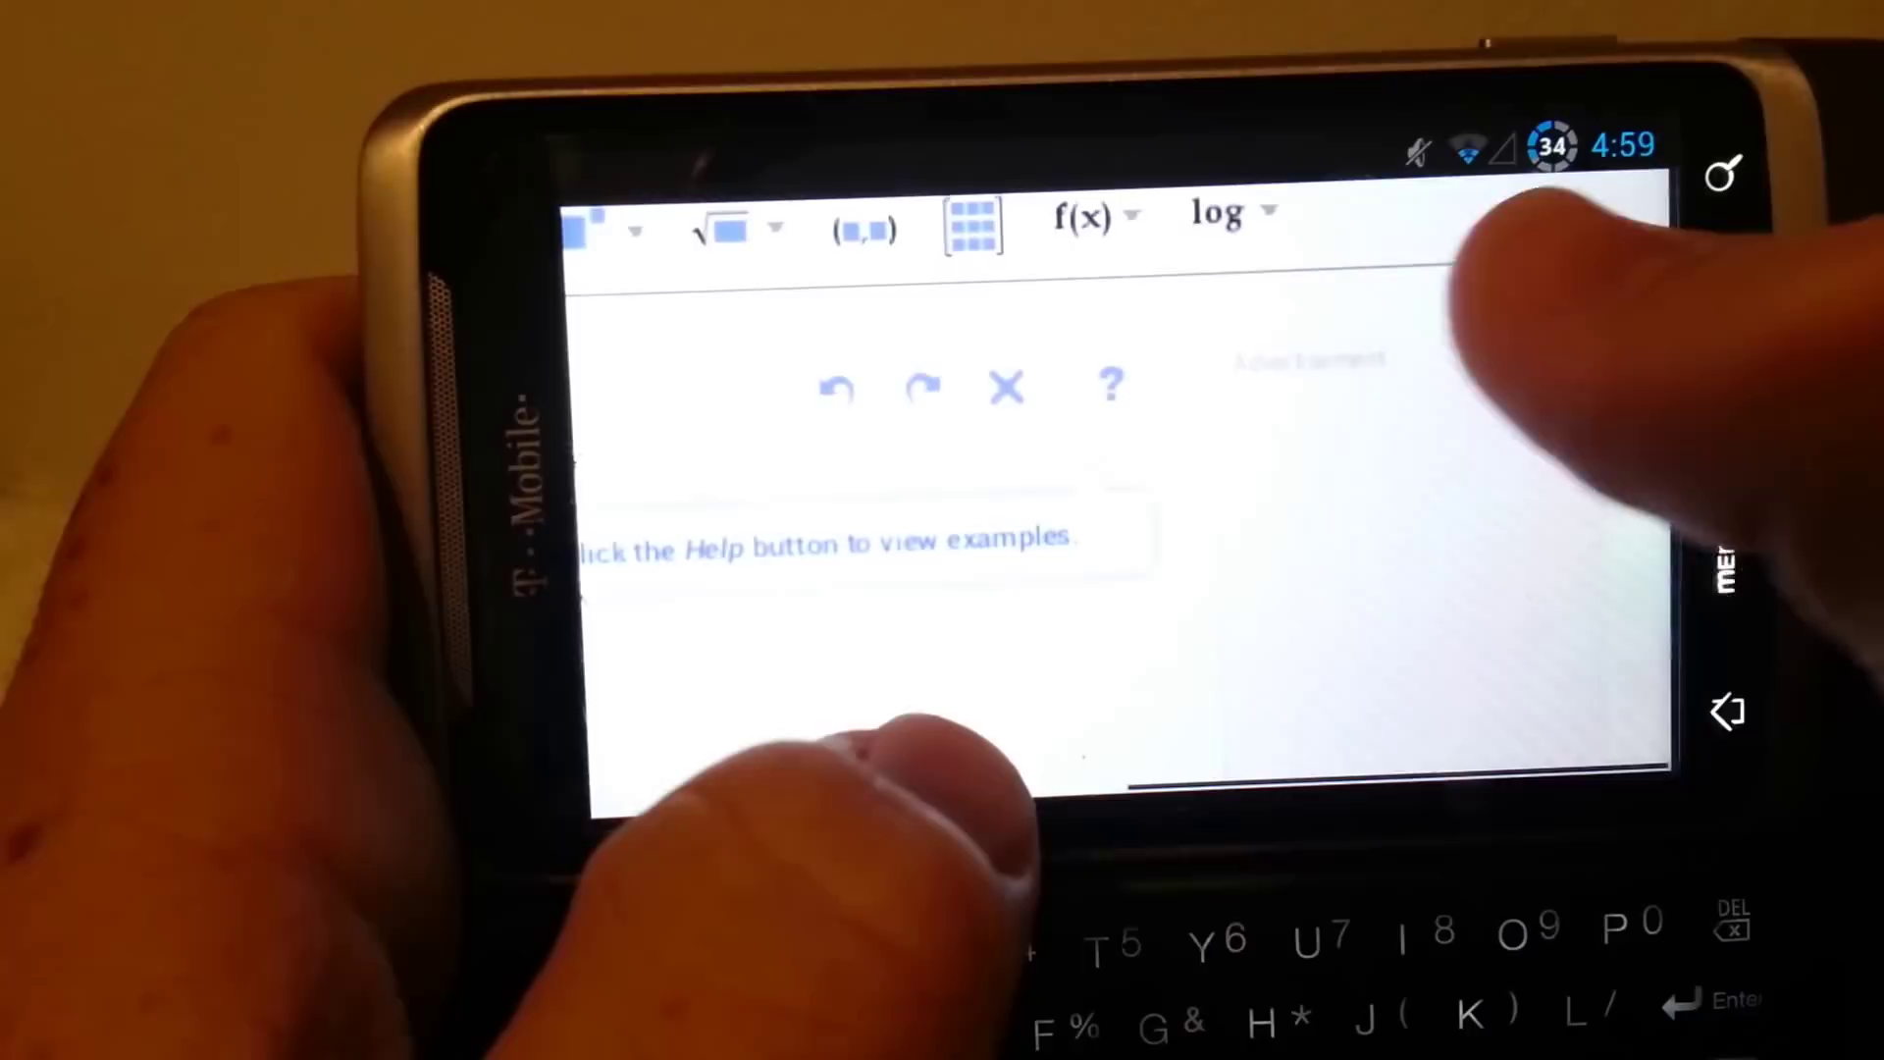
{"action": "scroll", "coordinate": [1133, 515], "scroll_direction": "up", "scroll_amount": 3}
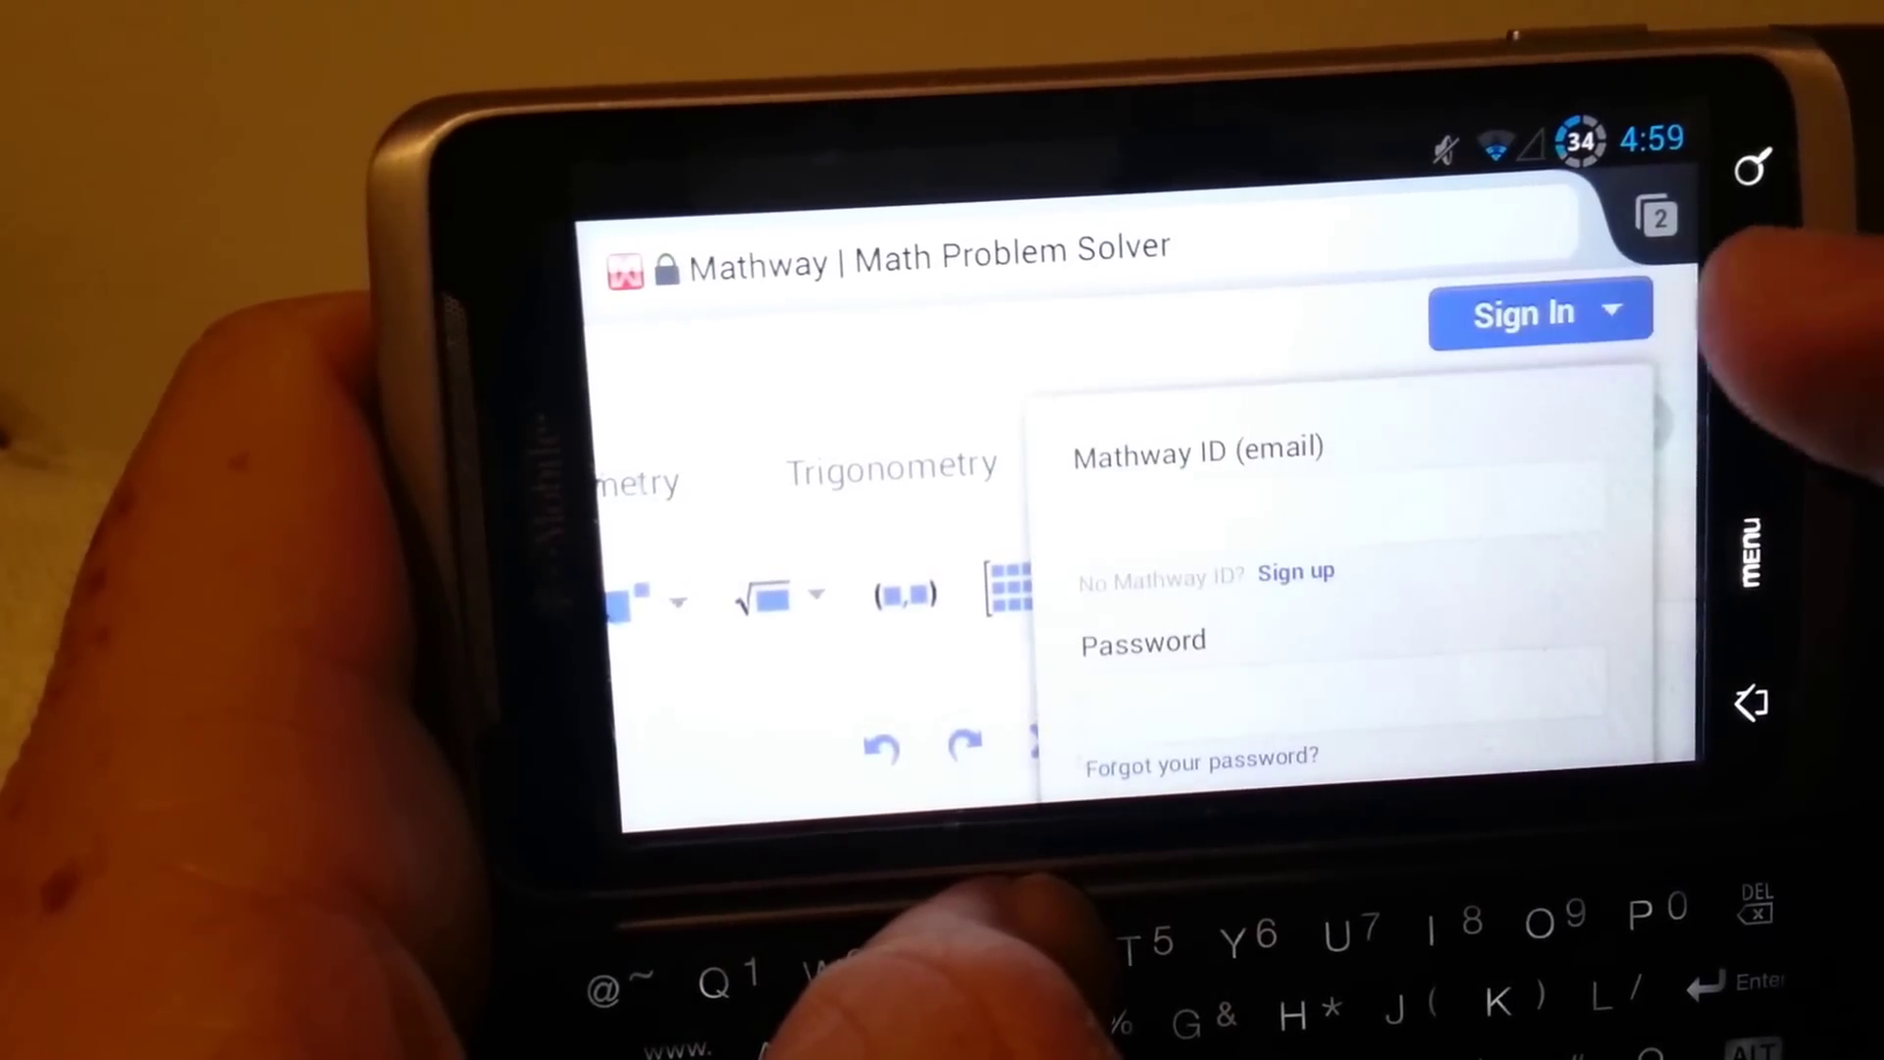
Go from Mathway's sign-in form to the Sign up registration page
{"action": "left_click", "coordinate": [1472, 501]}
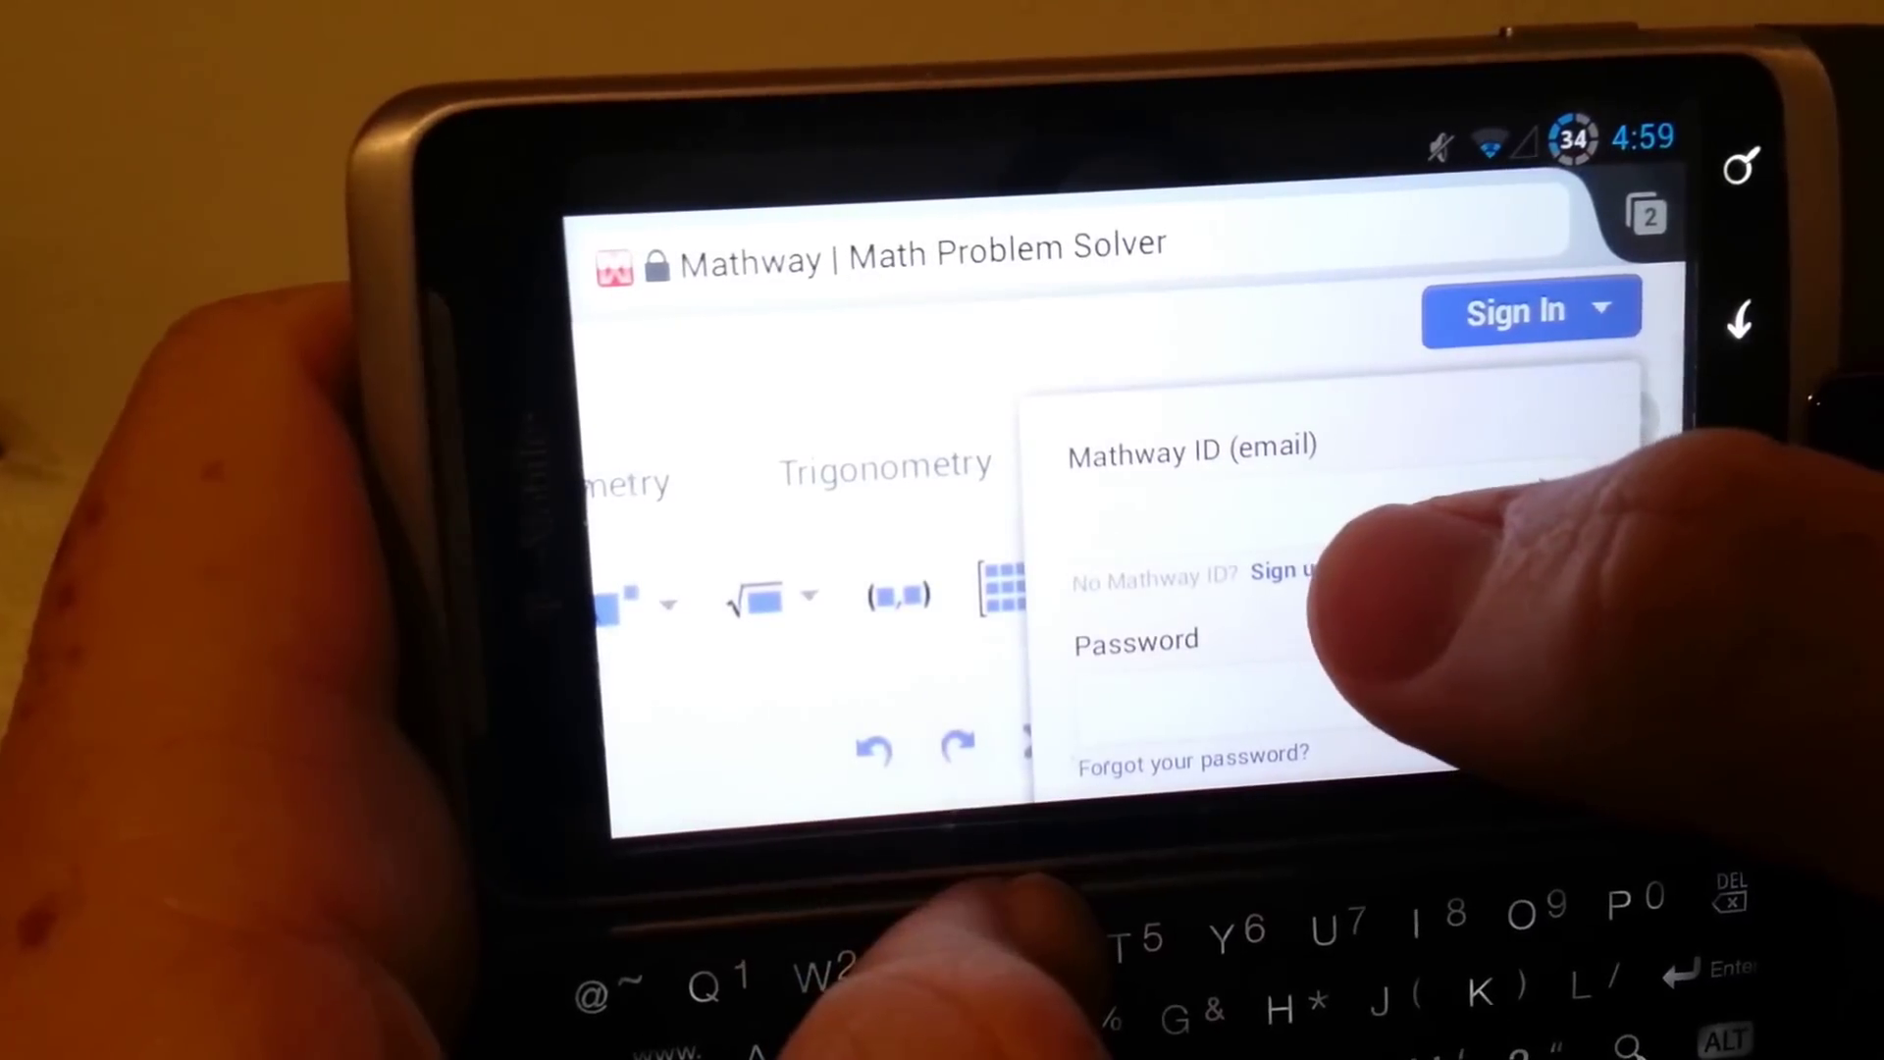
{"action": "left_click", "coordinate": [1289, 572]}
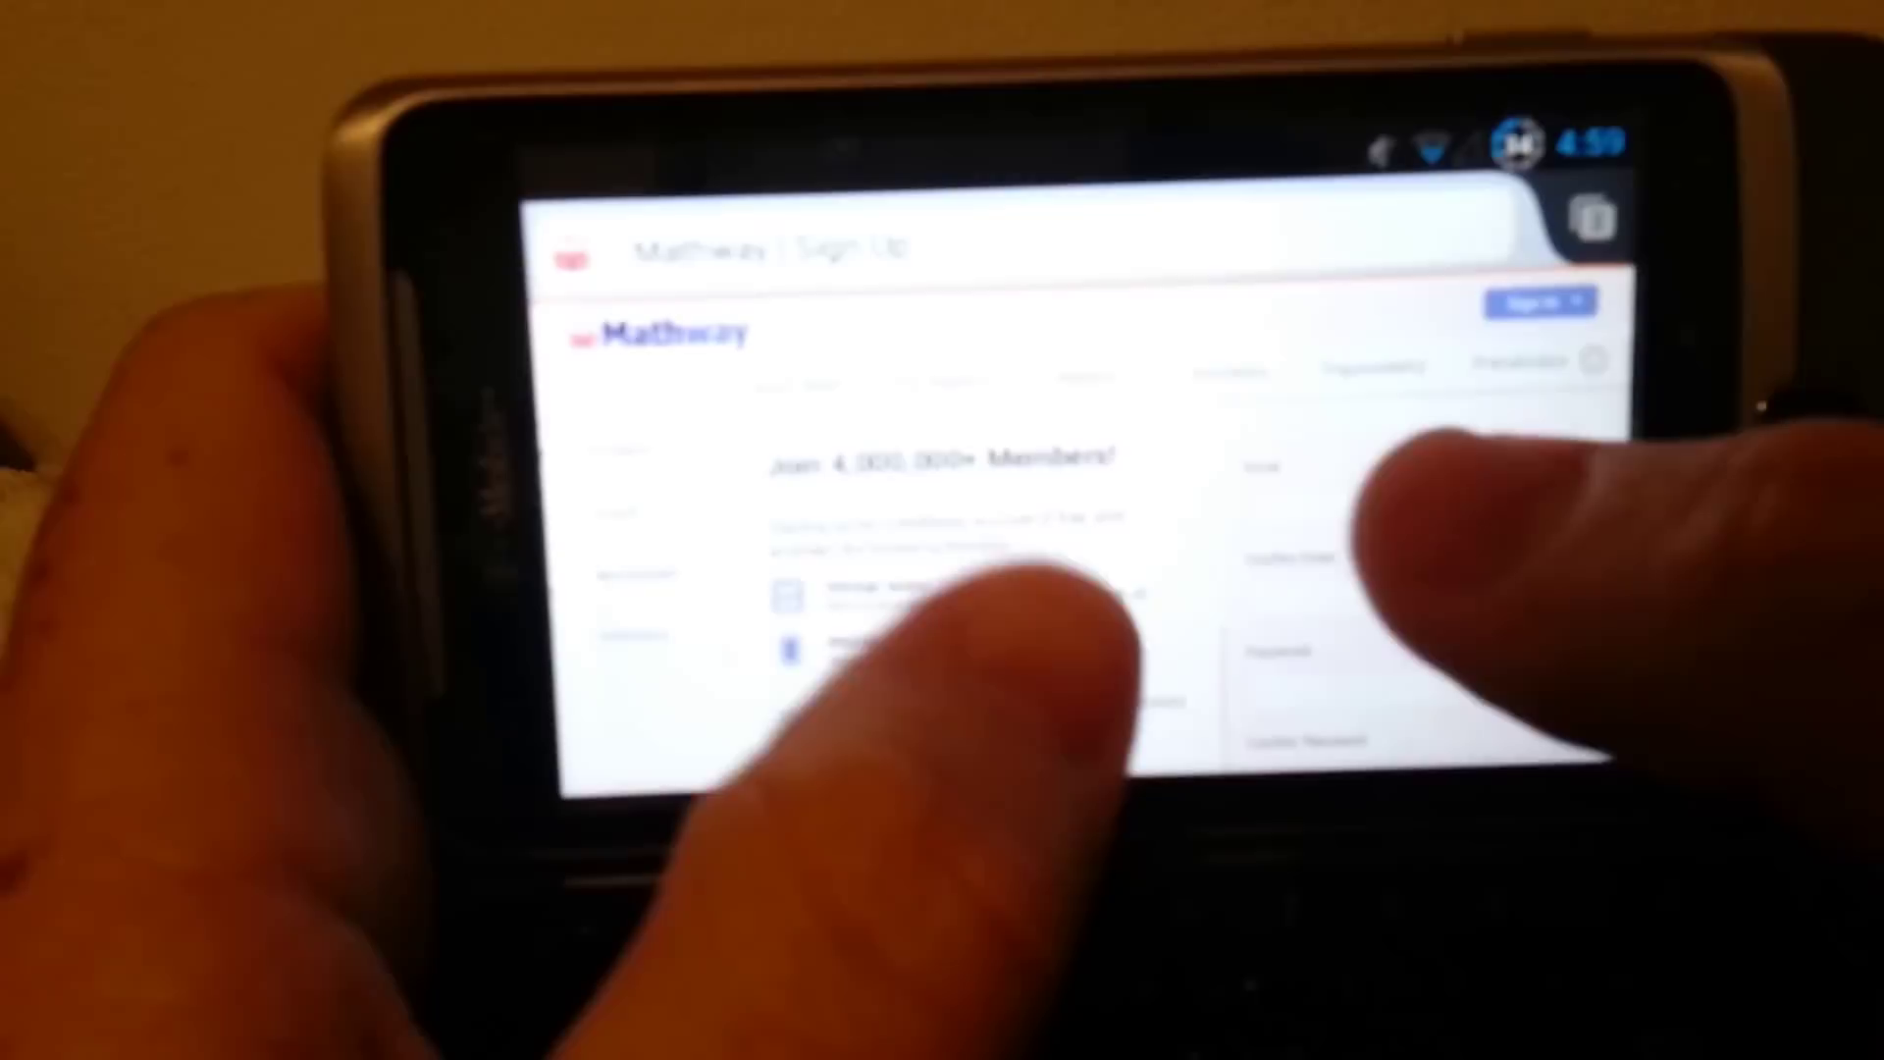
{"action": "scroll", "coordinate": [1178, 501], "scroll_direction": "up", "scroll_amount": 3}
{"action": "scroll", "coordinate": [1074, 500], "scroll_direction": "right", "scroll_amount": 3}
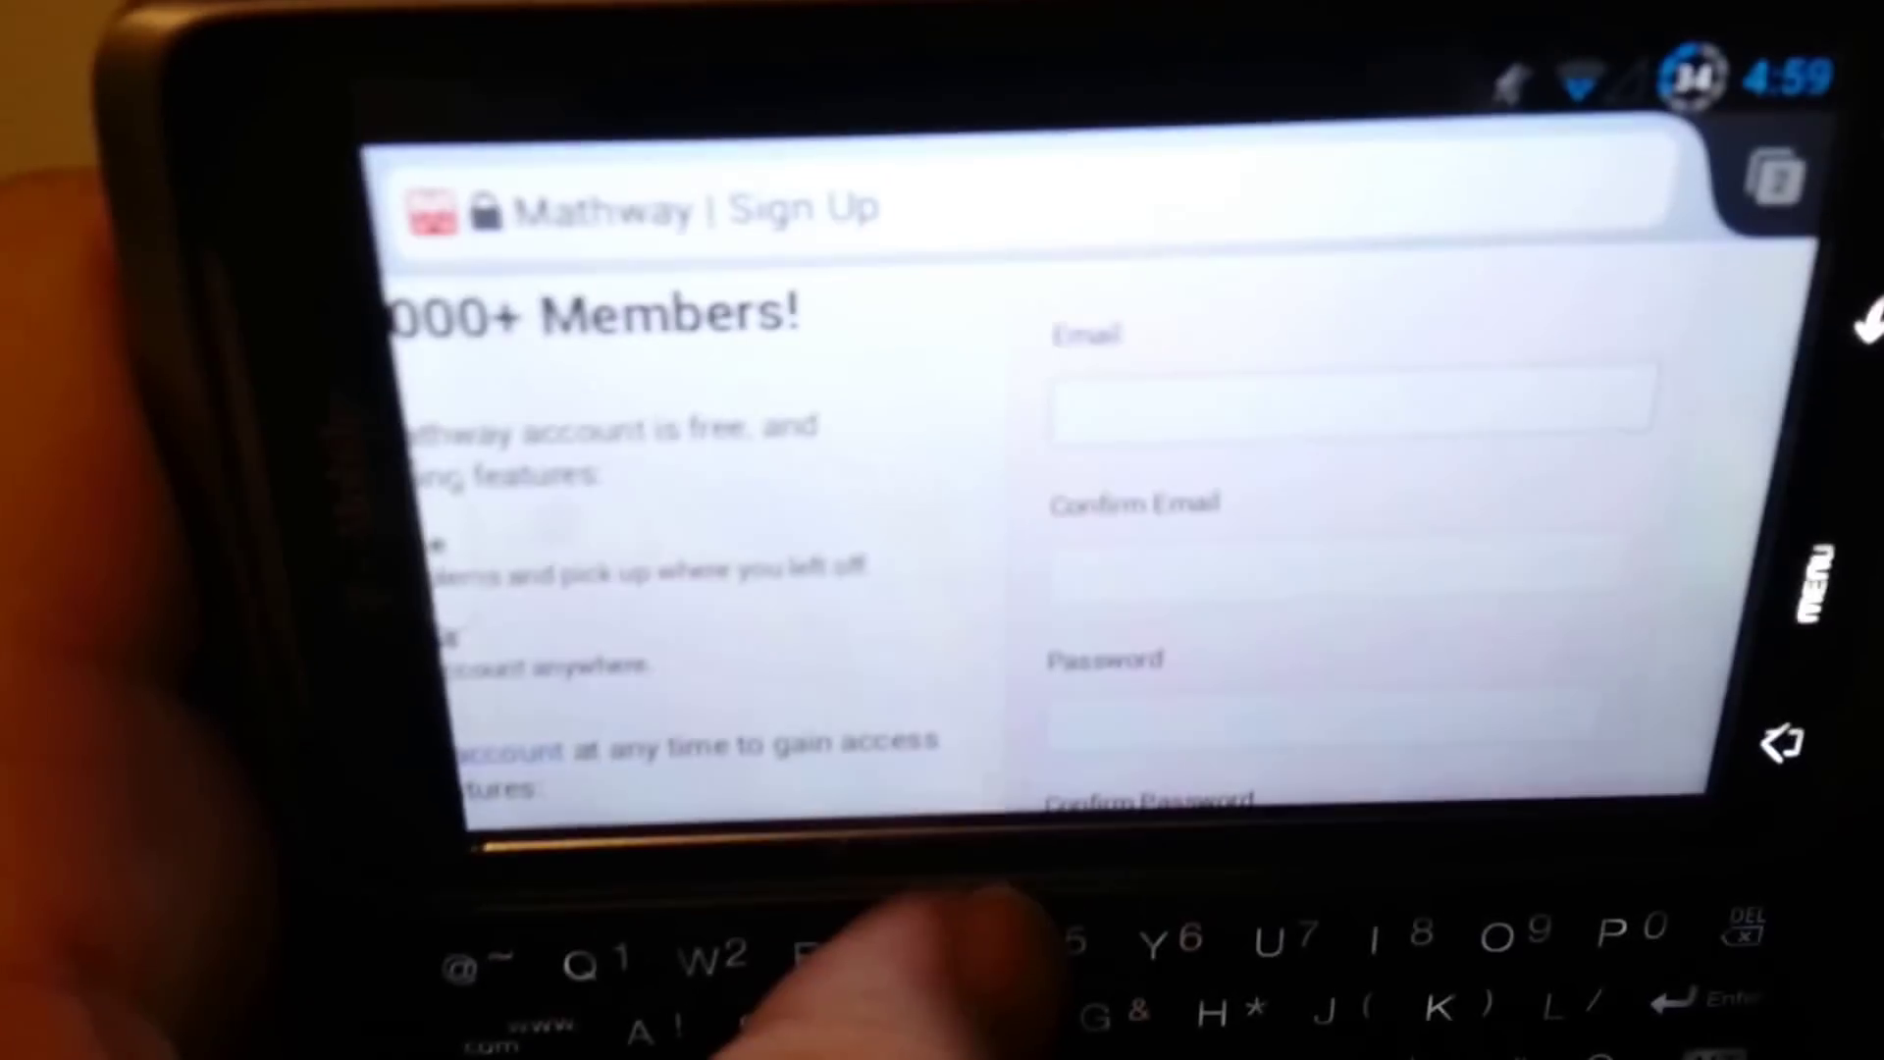
Paste the temporary address into both the Email and Confirm Email fields
{"action": "left_click", "coordinate": [1443, 405]}
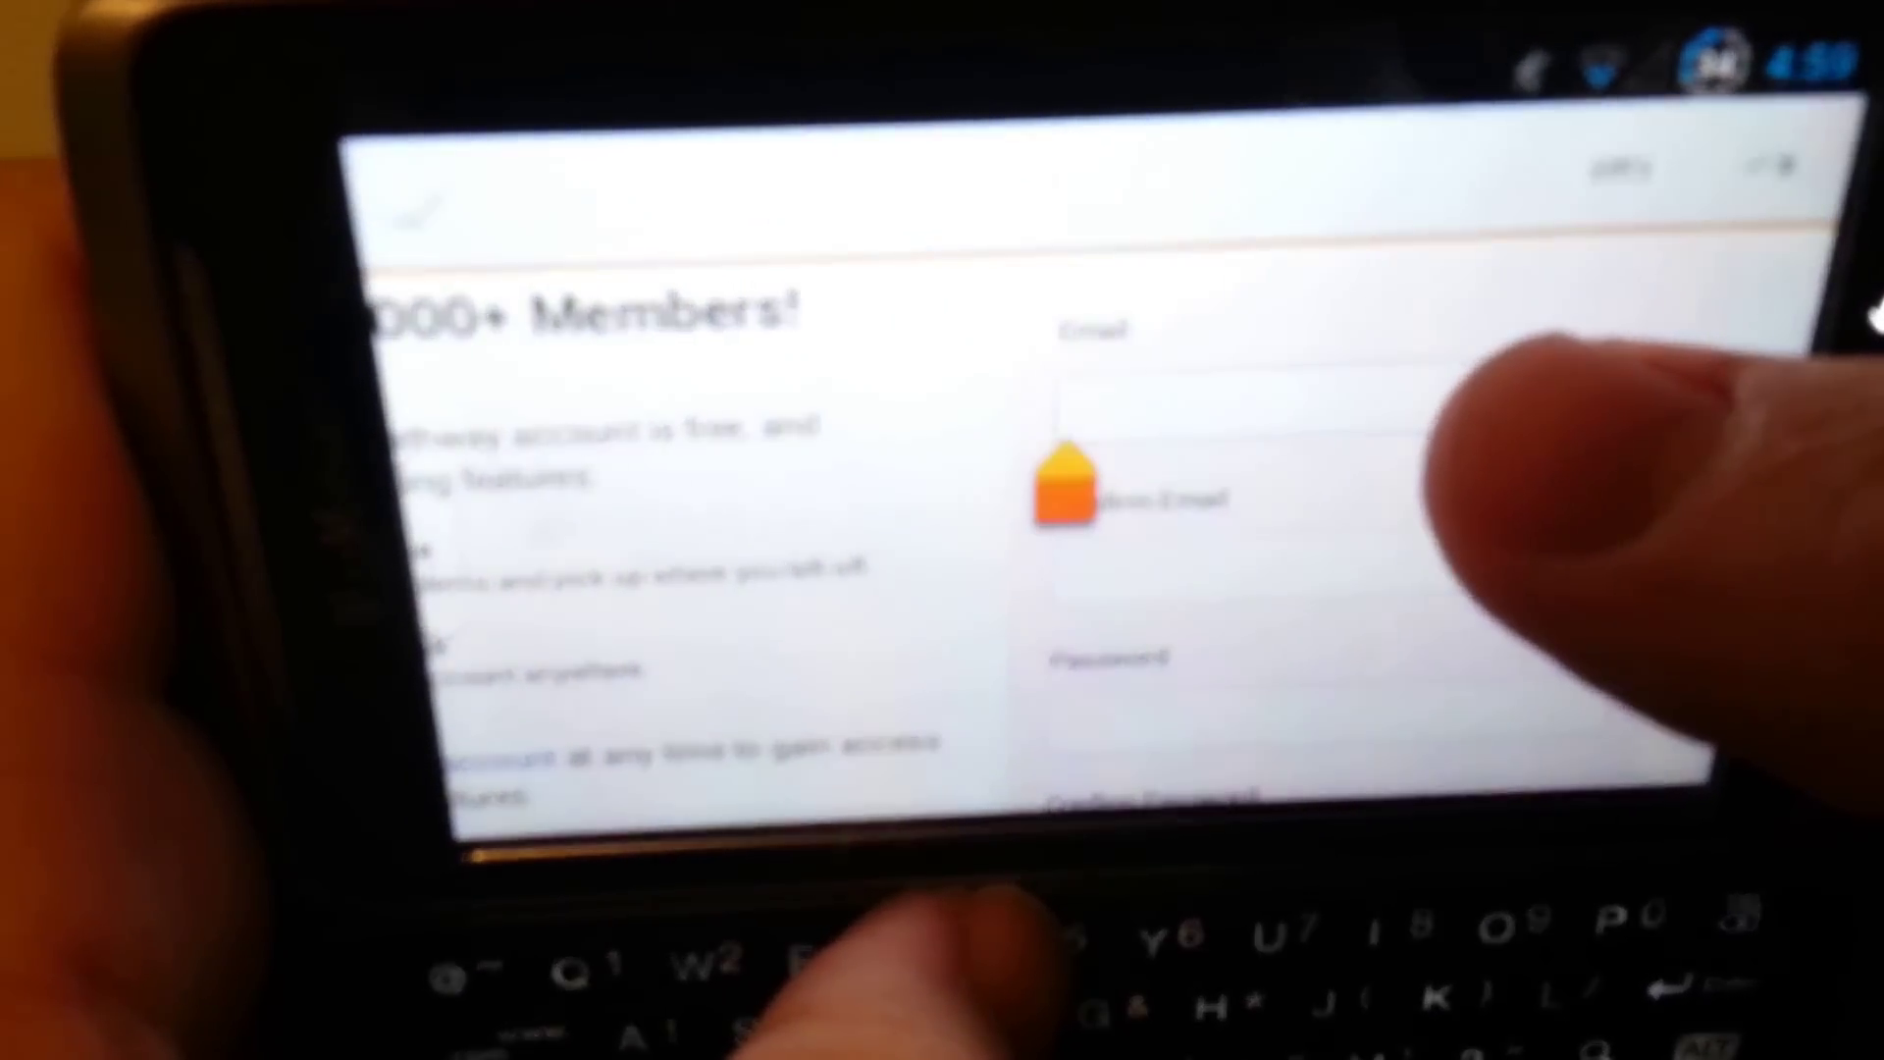
{"action": "left_click", "coordinate": [1665, 177]}
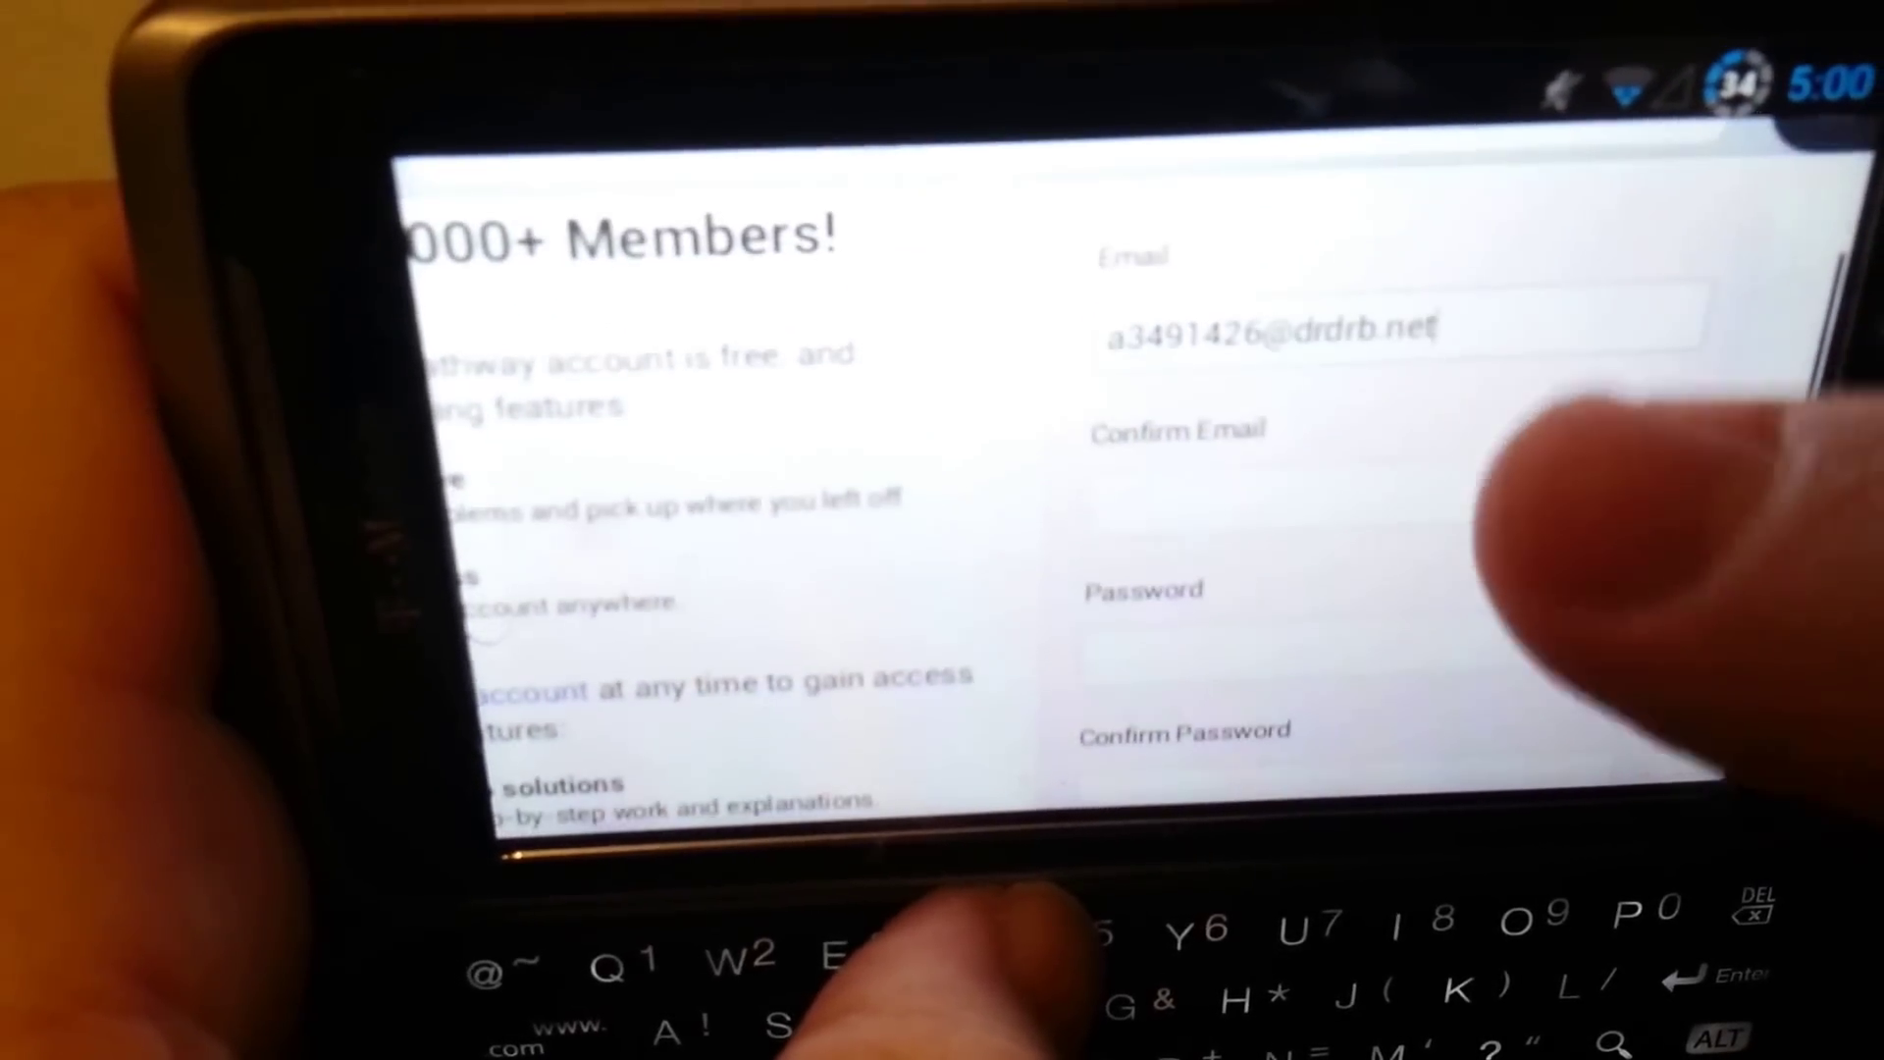
{"action": "left_click", "coordinate": [1413, 556]}
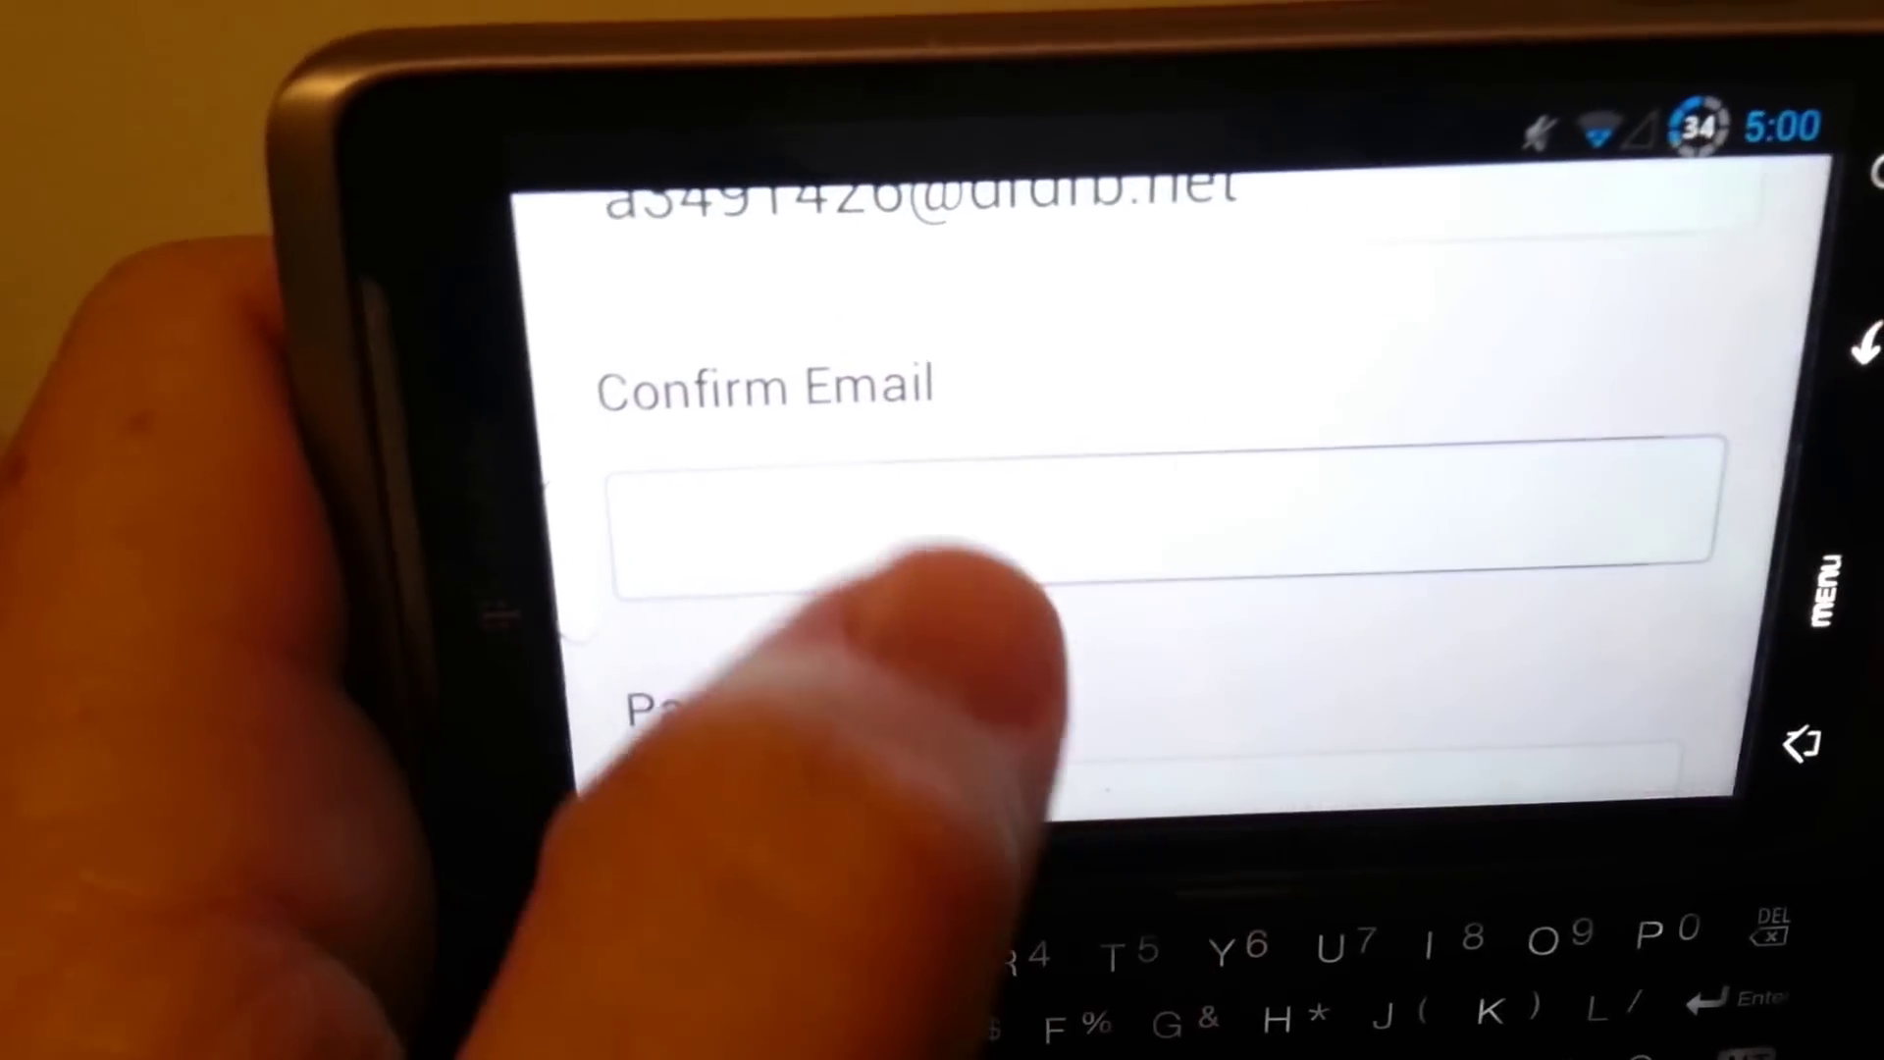
{"action": "left_click", "coordinate": [942, 501]}
{"action": "left_click", "coordinate": [942, 508]}
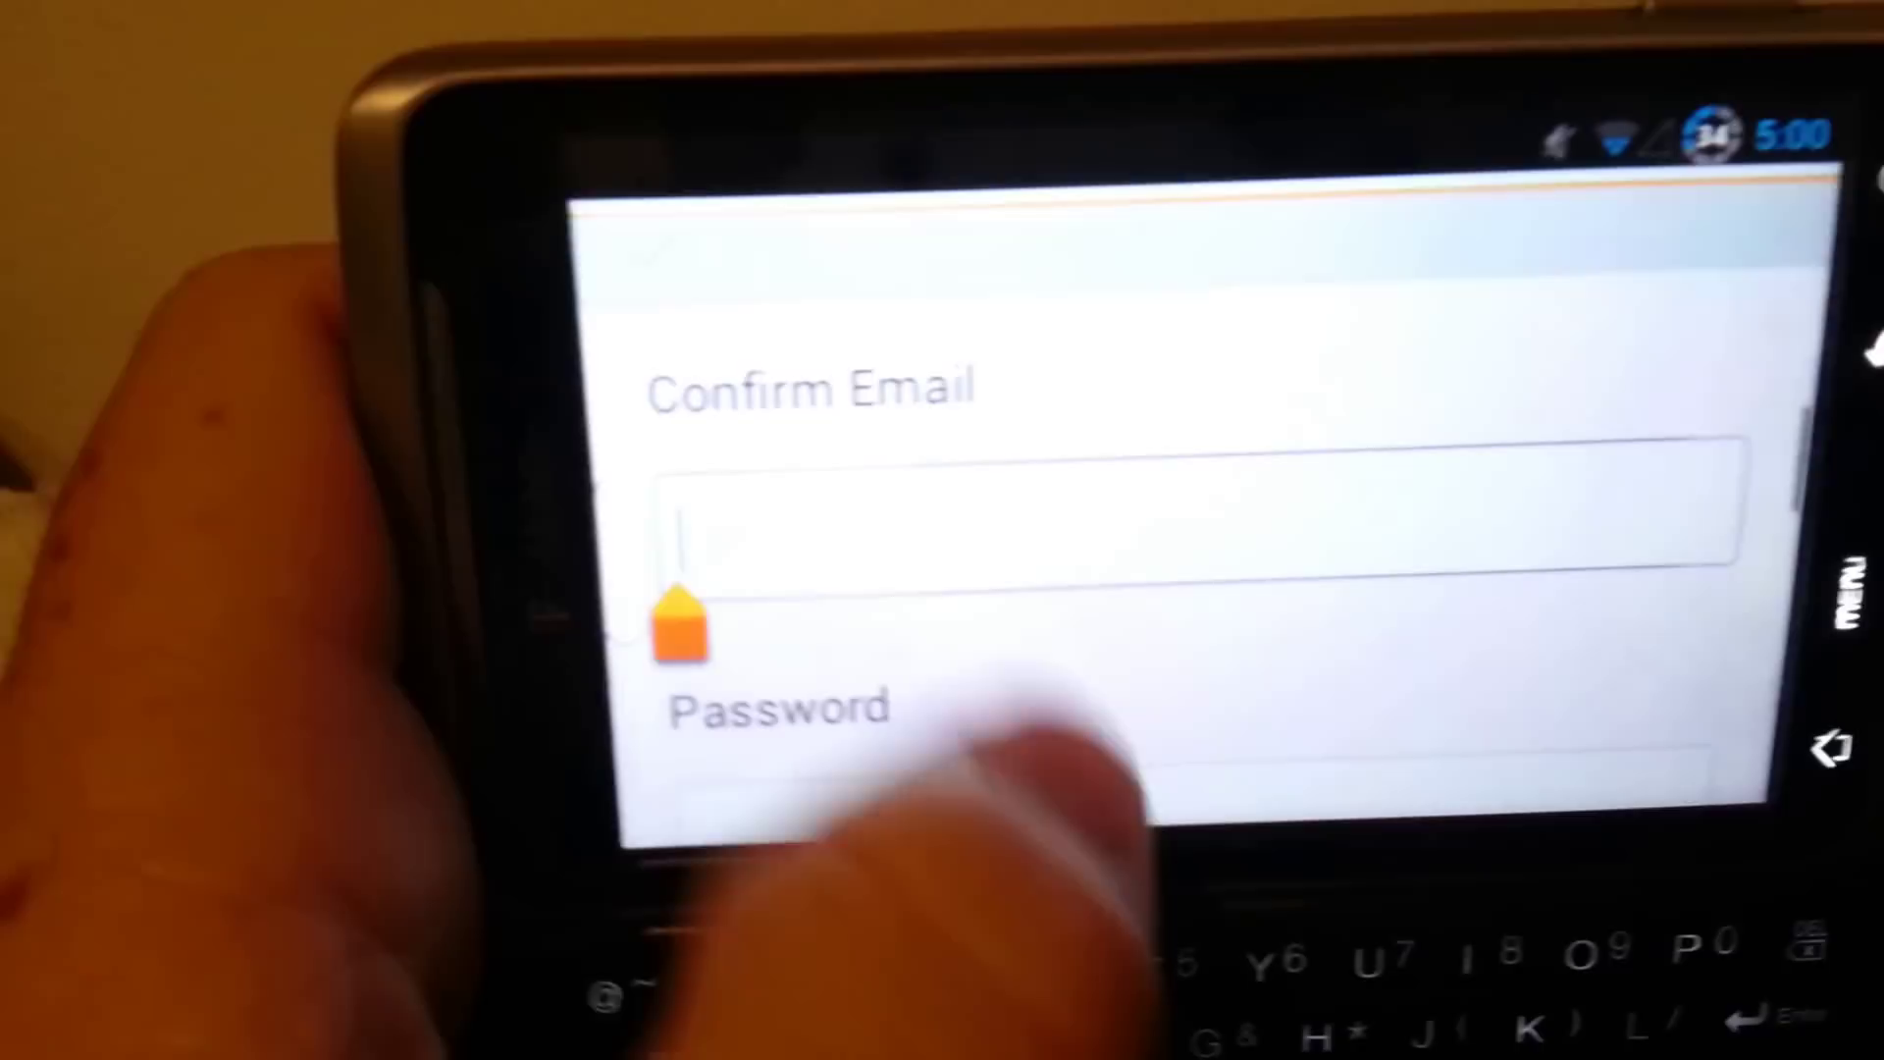
{"action": "left_click", "coordinate": [1658, 229]}
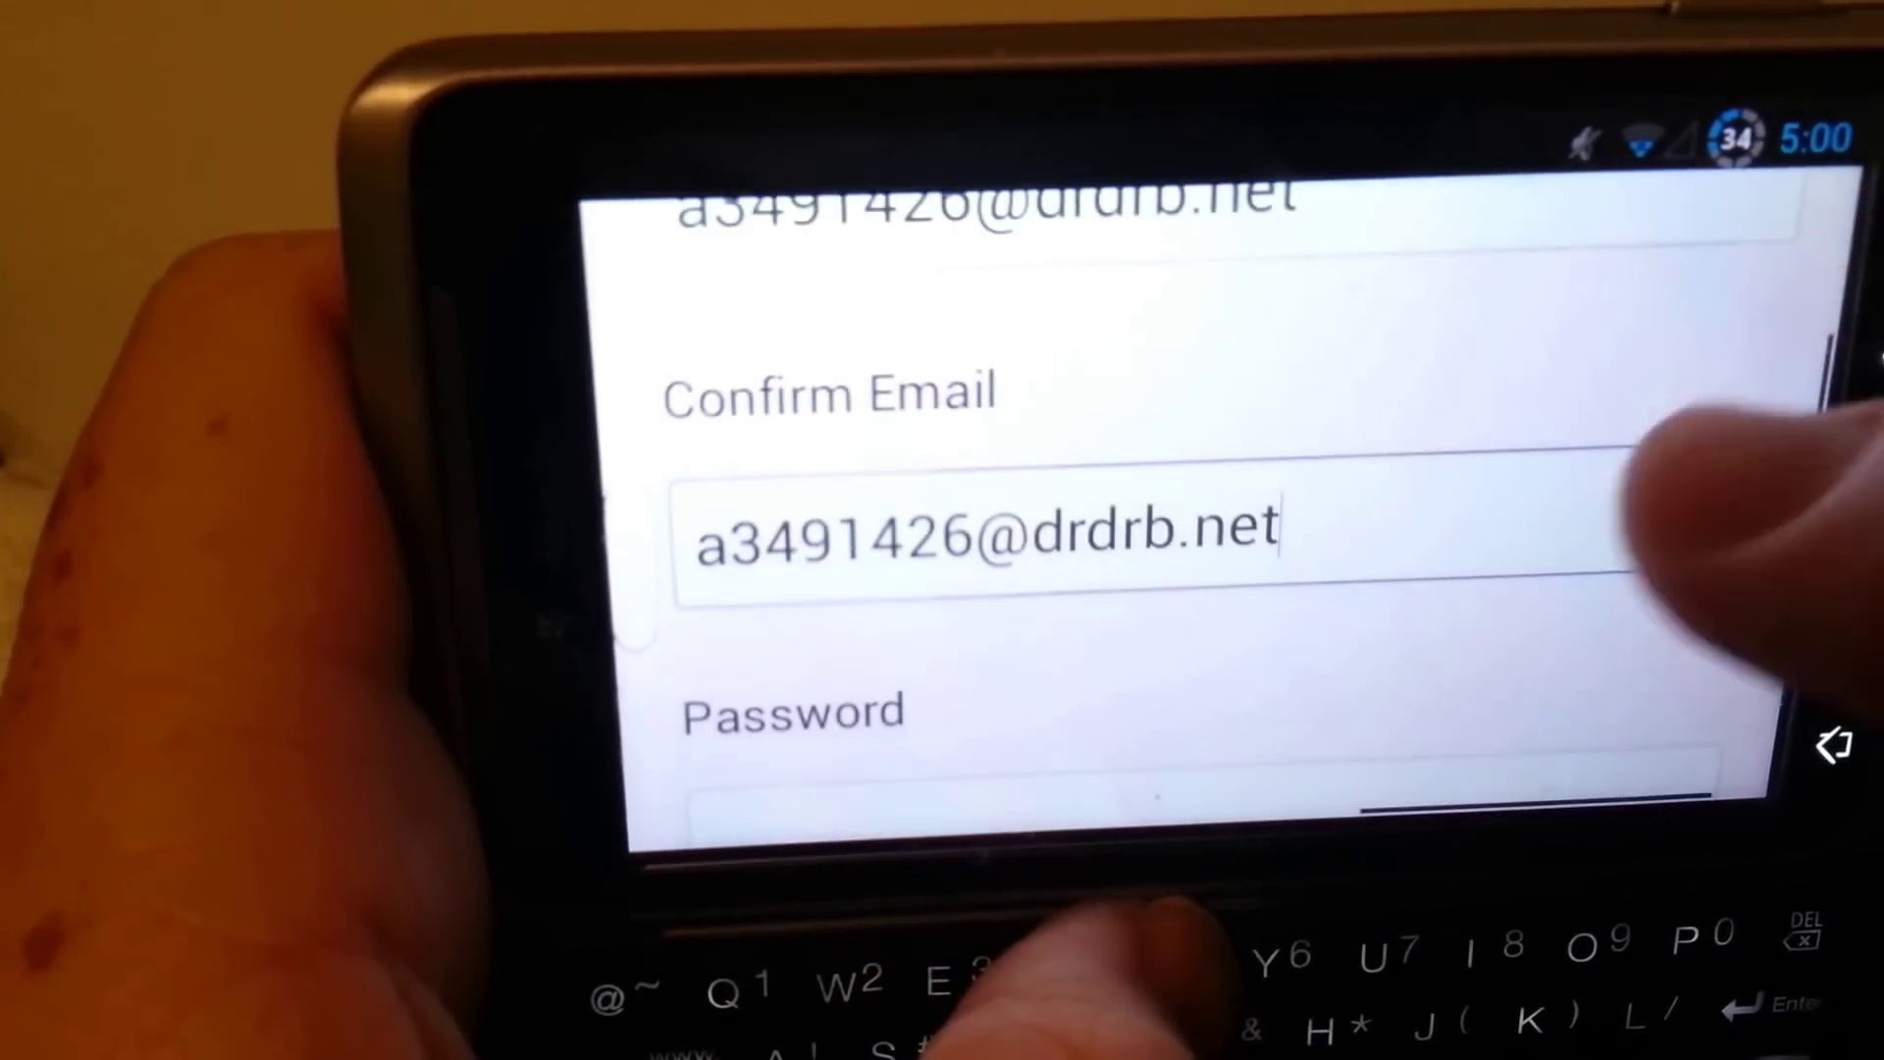
{"action": "scroll", "coordinate": [1620, 559], "scroll_direction": "down", "scroll_amount": 2}
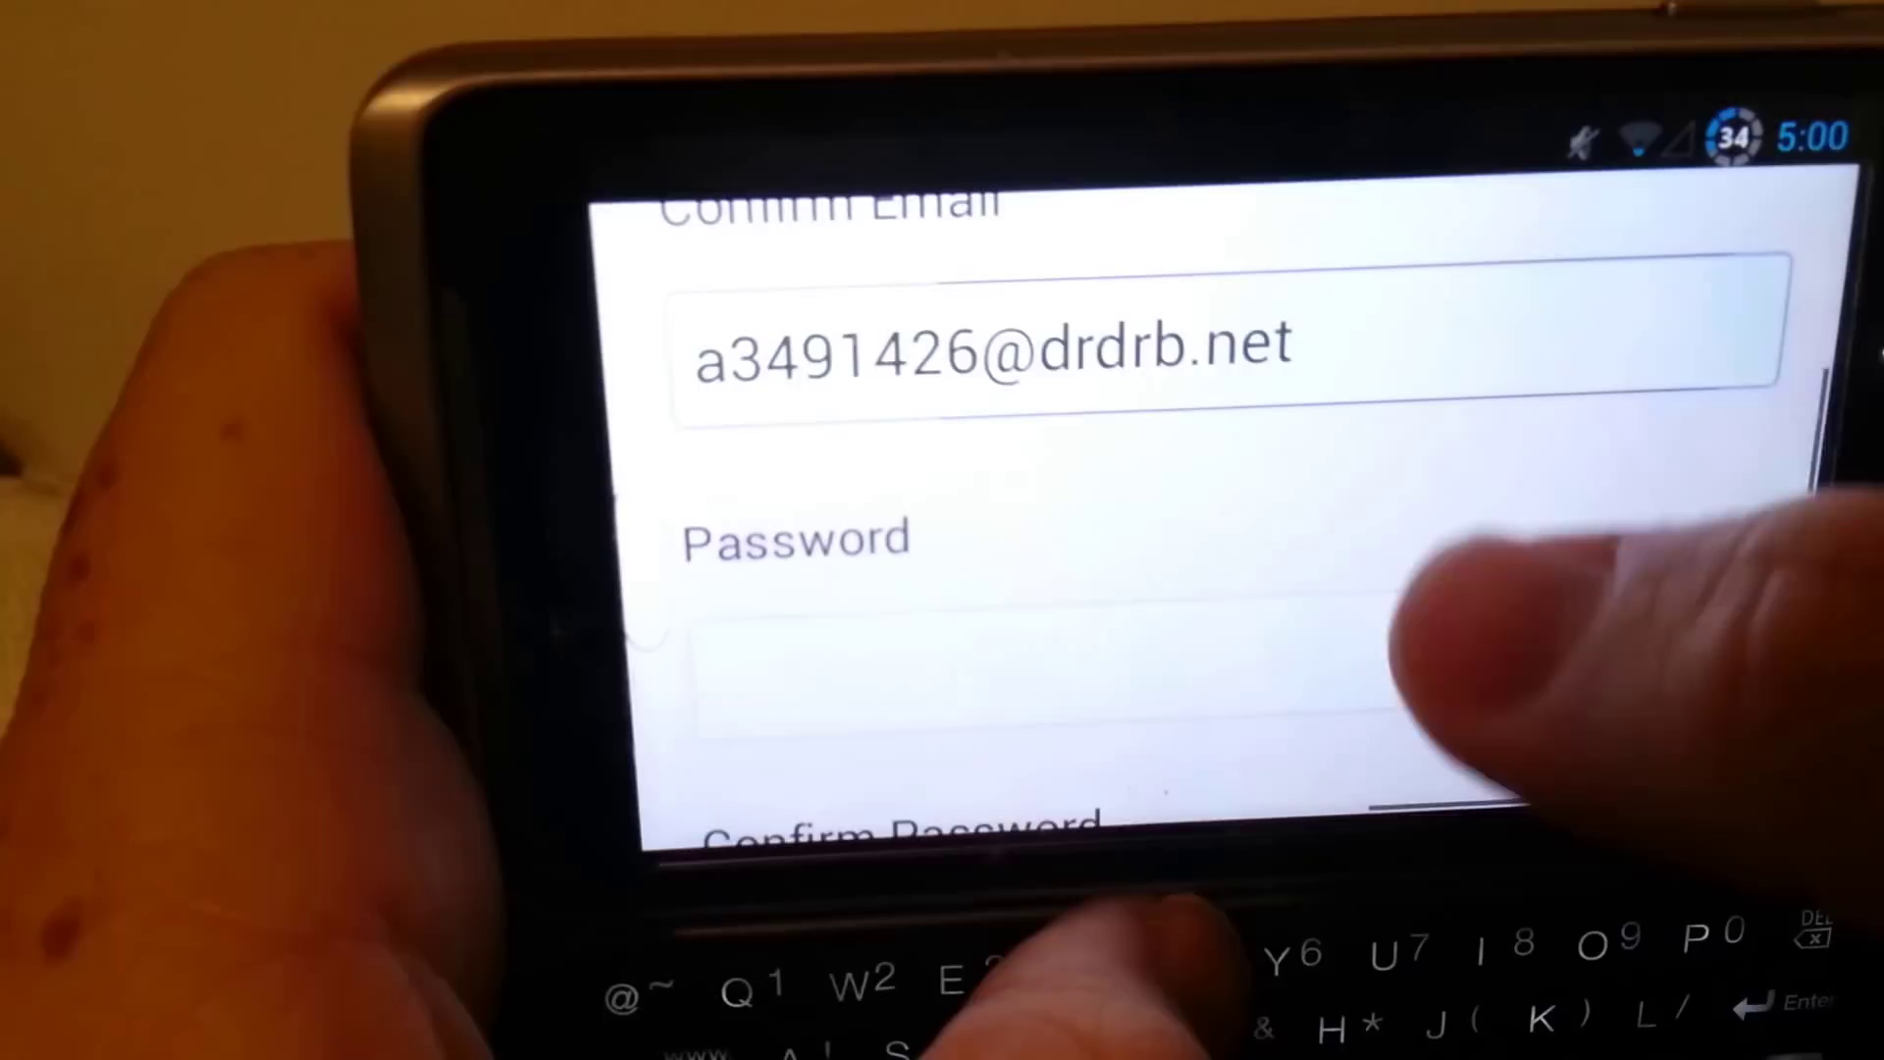
{"action": "scroll", "coordinate": [1516, 338], "scroll_direction": "down", "scroll_amount": 1}
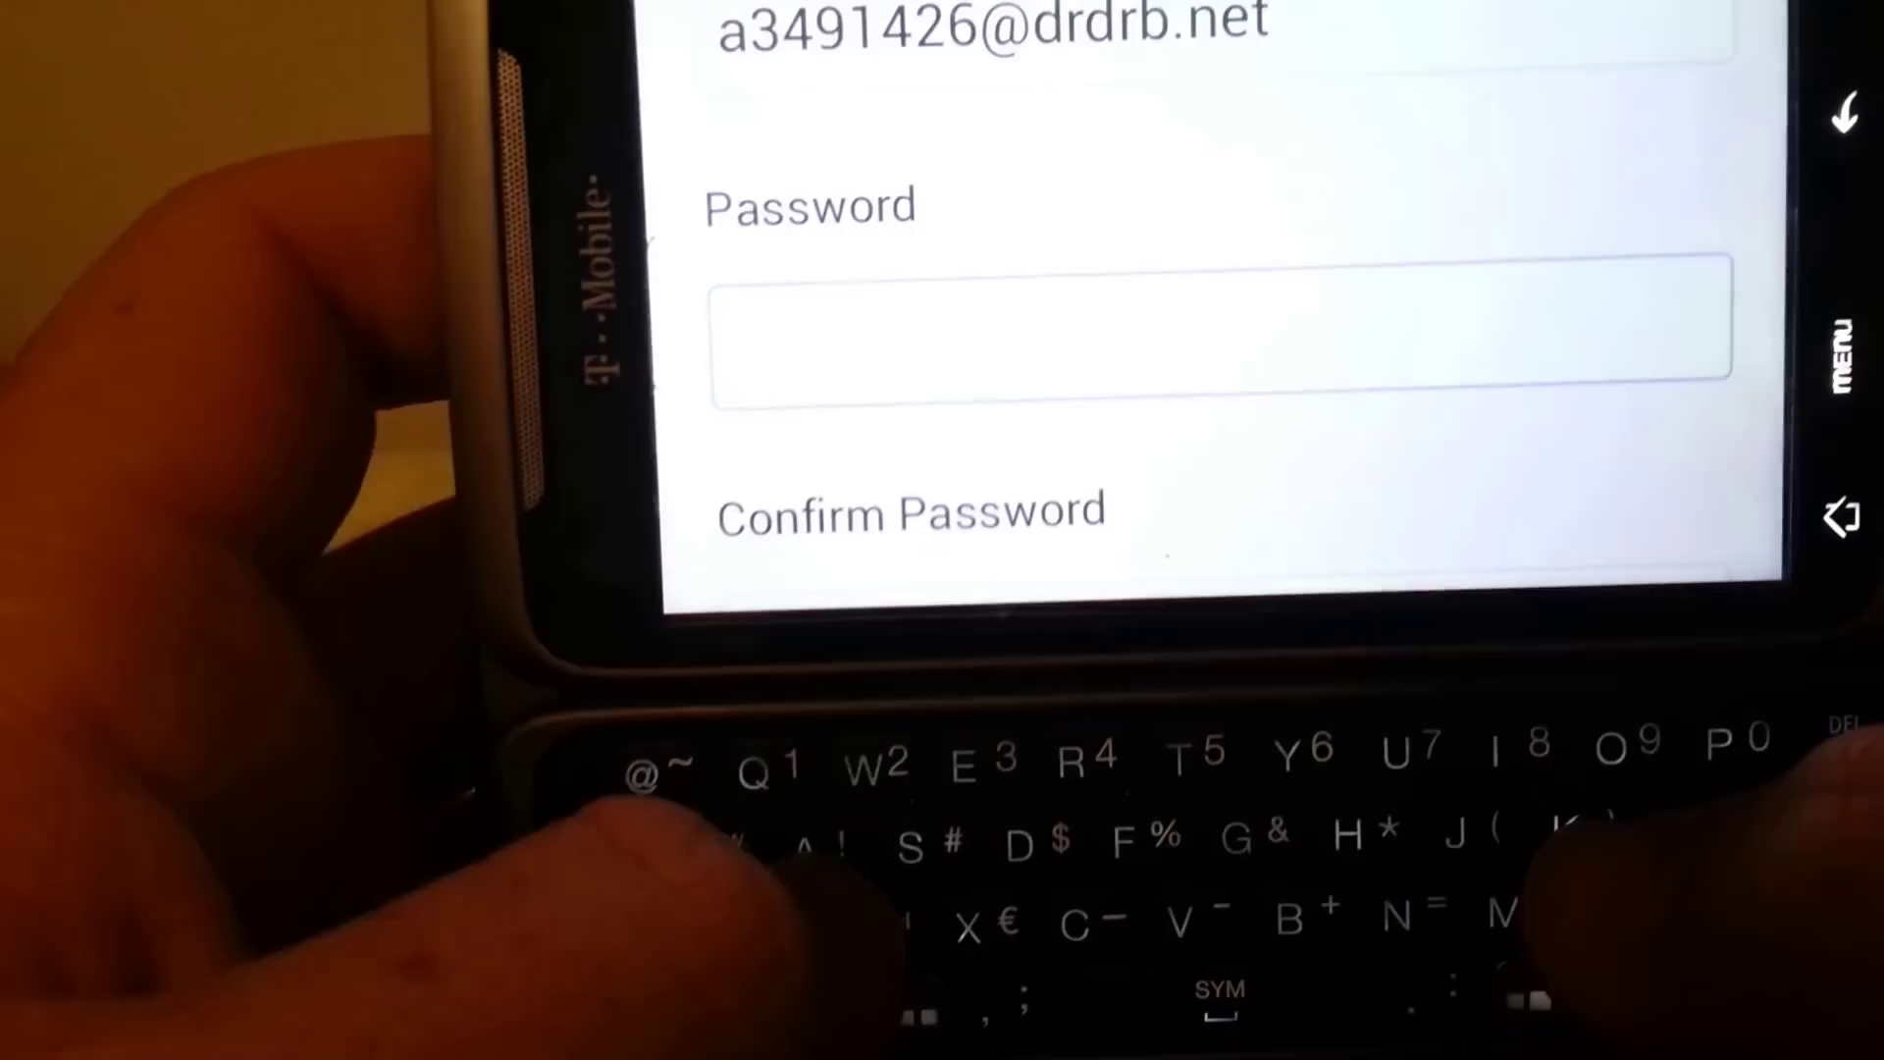
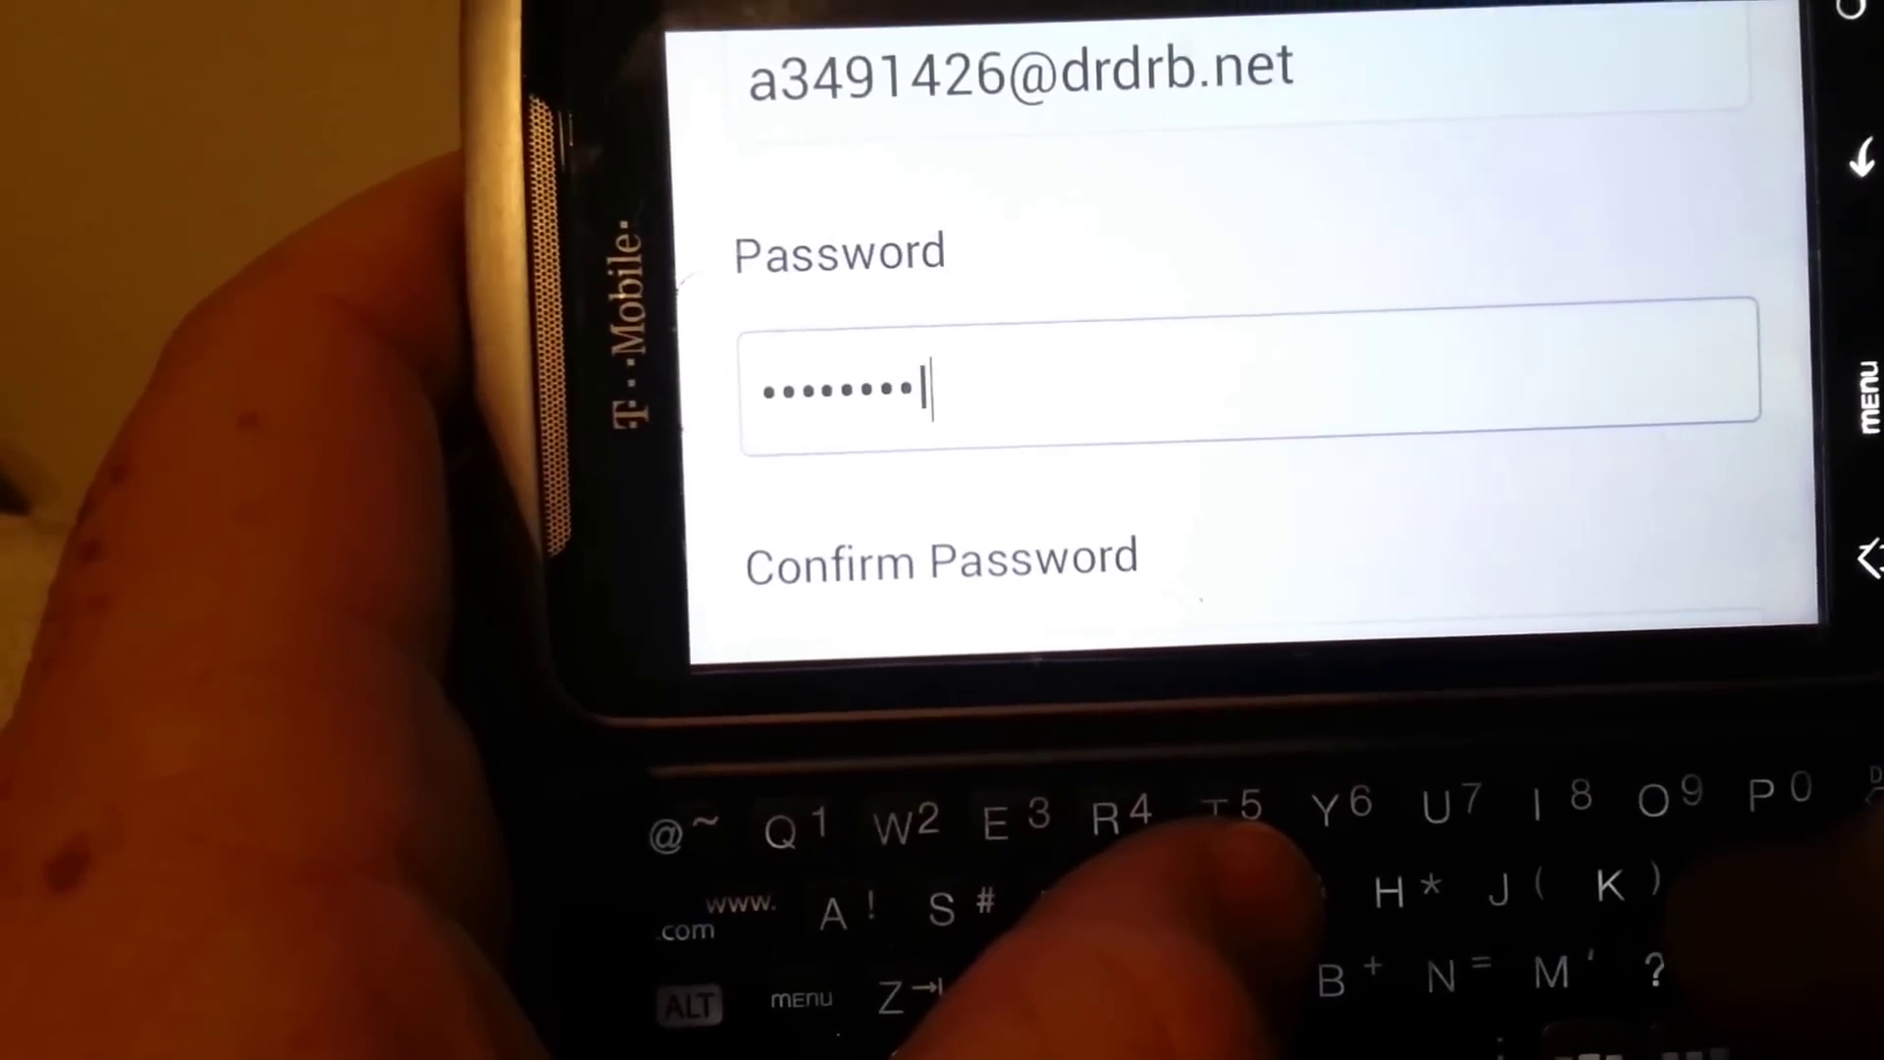
{"action": "scroll", "coordinate": [1251, 368], "scroll_direction": "down", "scroll_amount": 2}
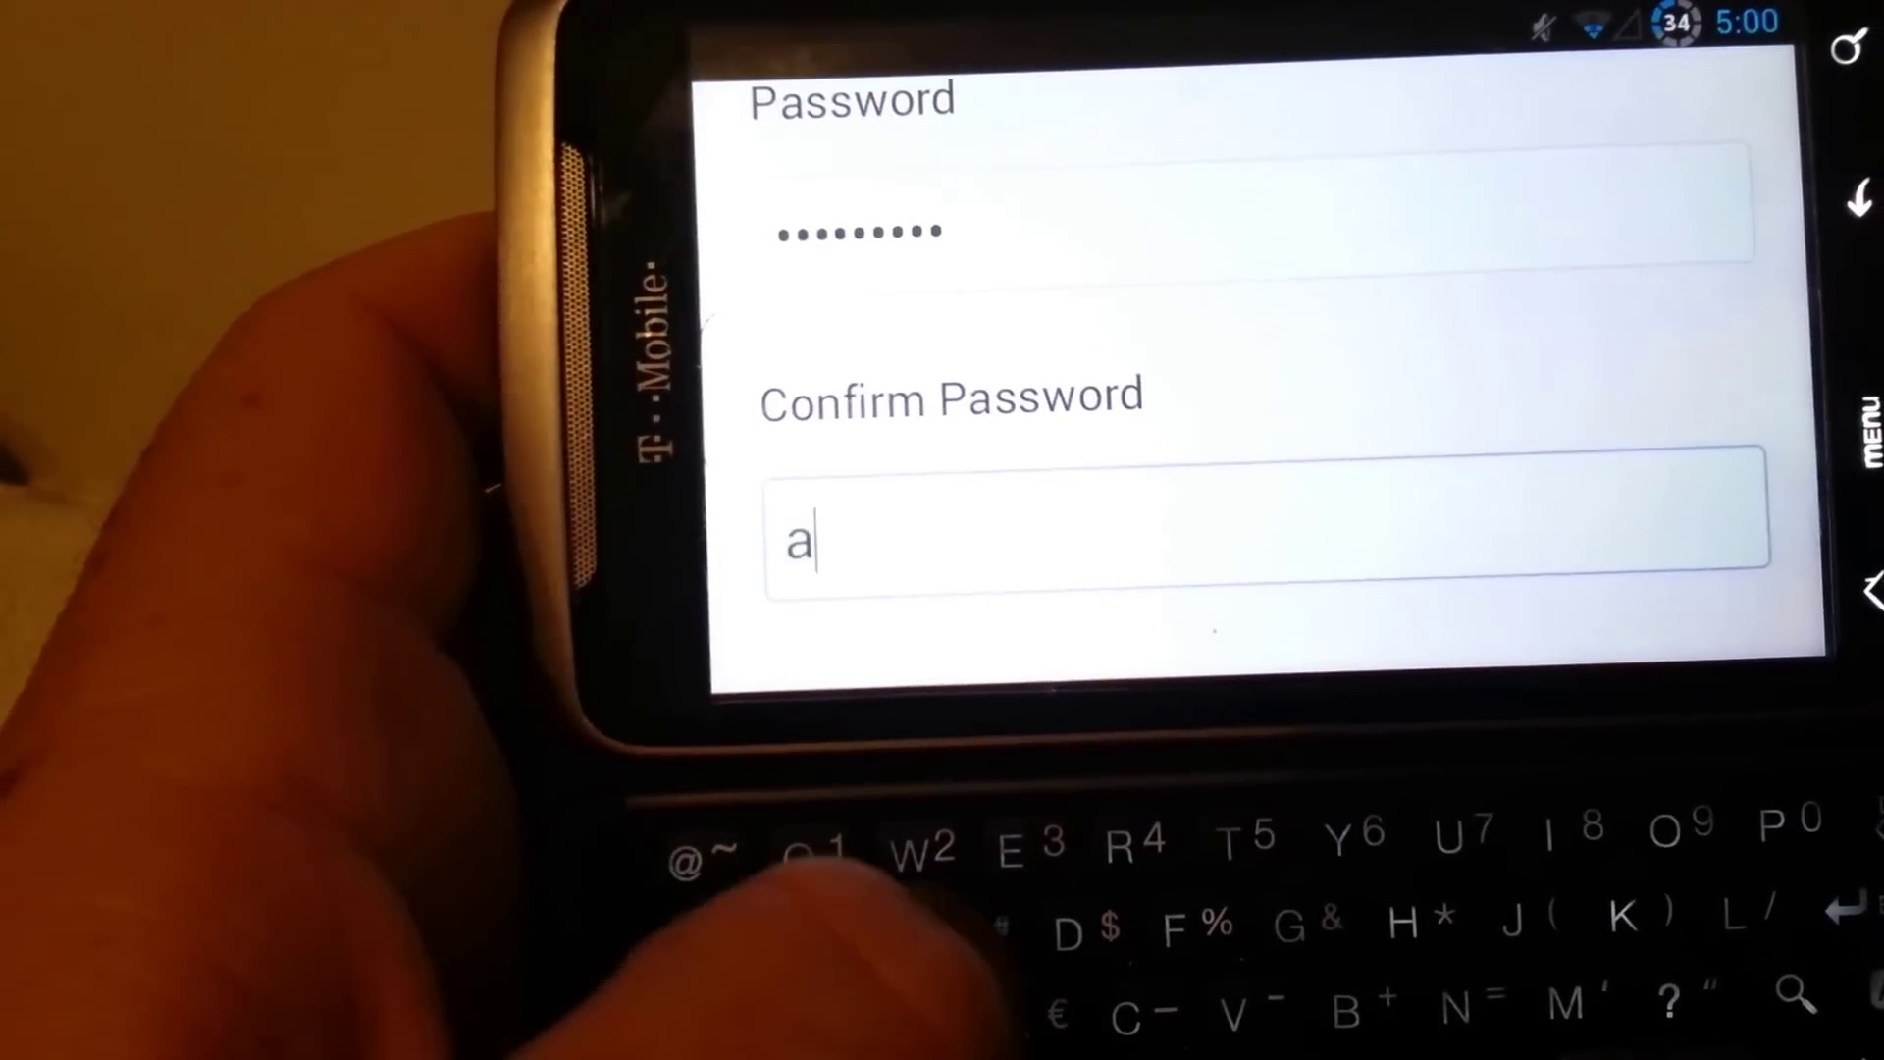
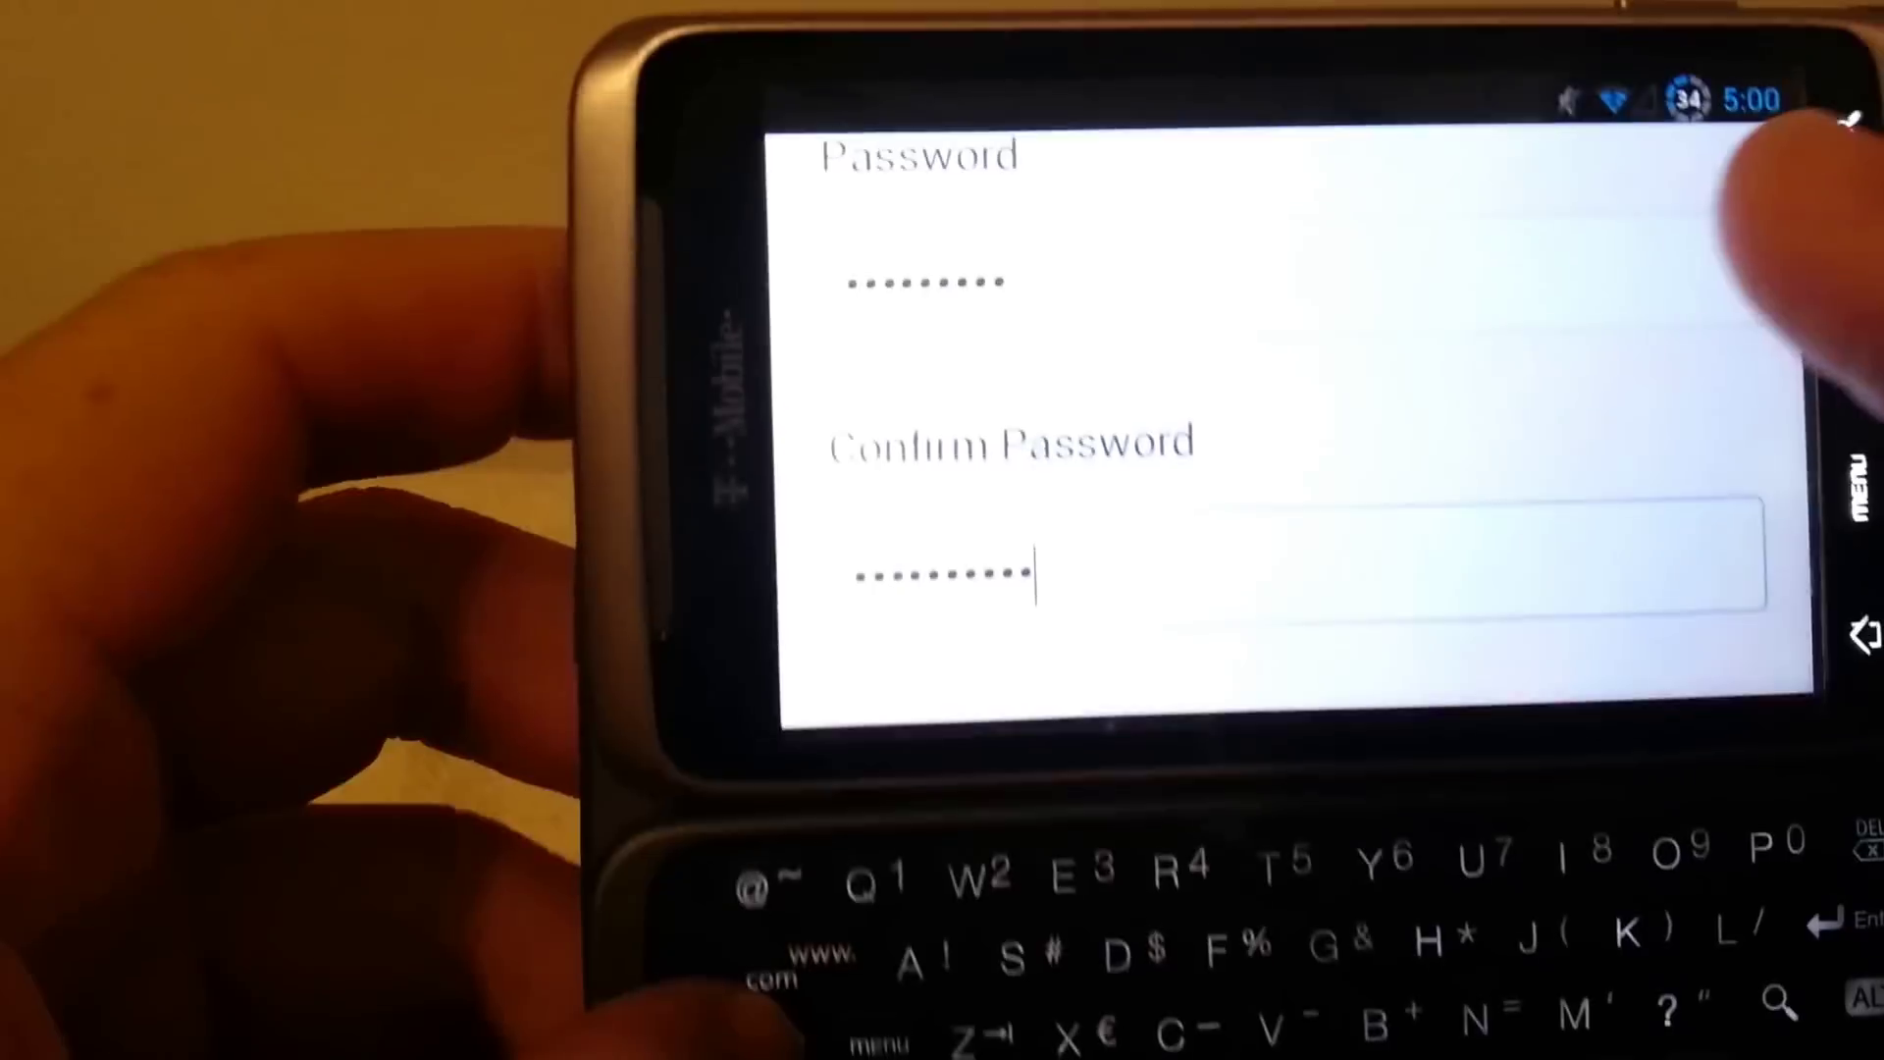
Return to the password field to add its missing digit
{"action": "left_click", "coordinate": [1694, 288]}
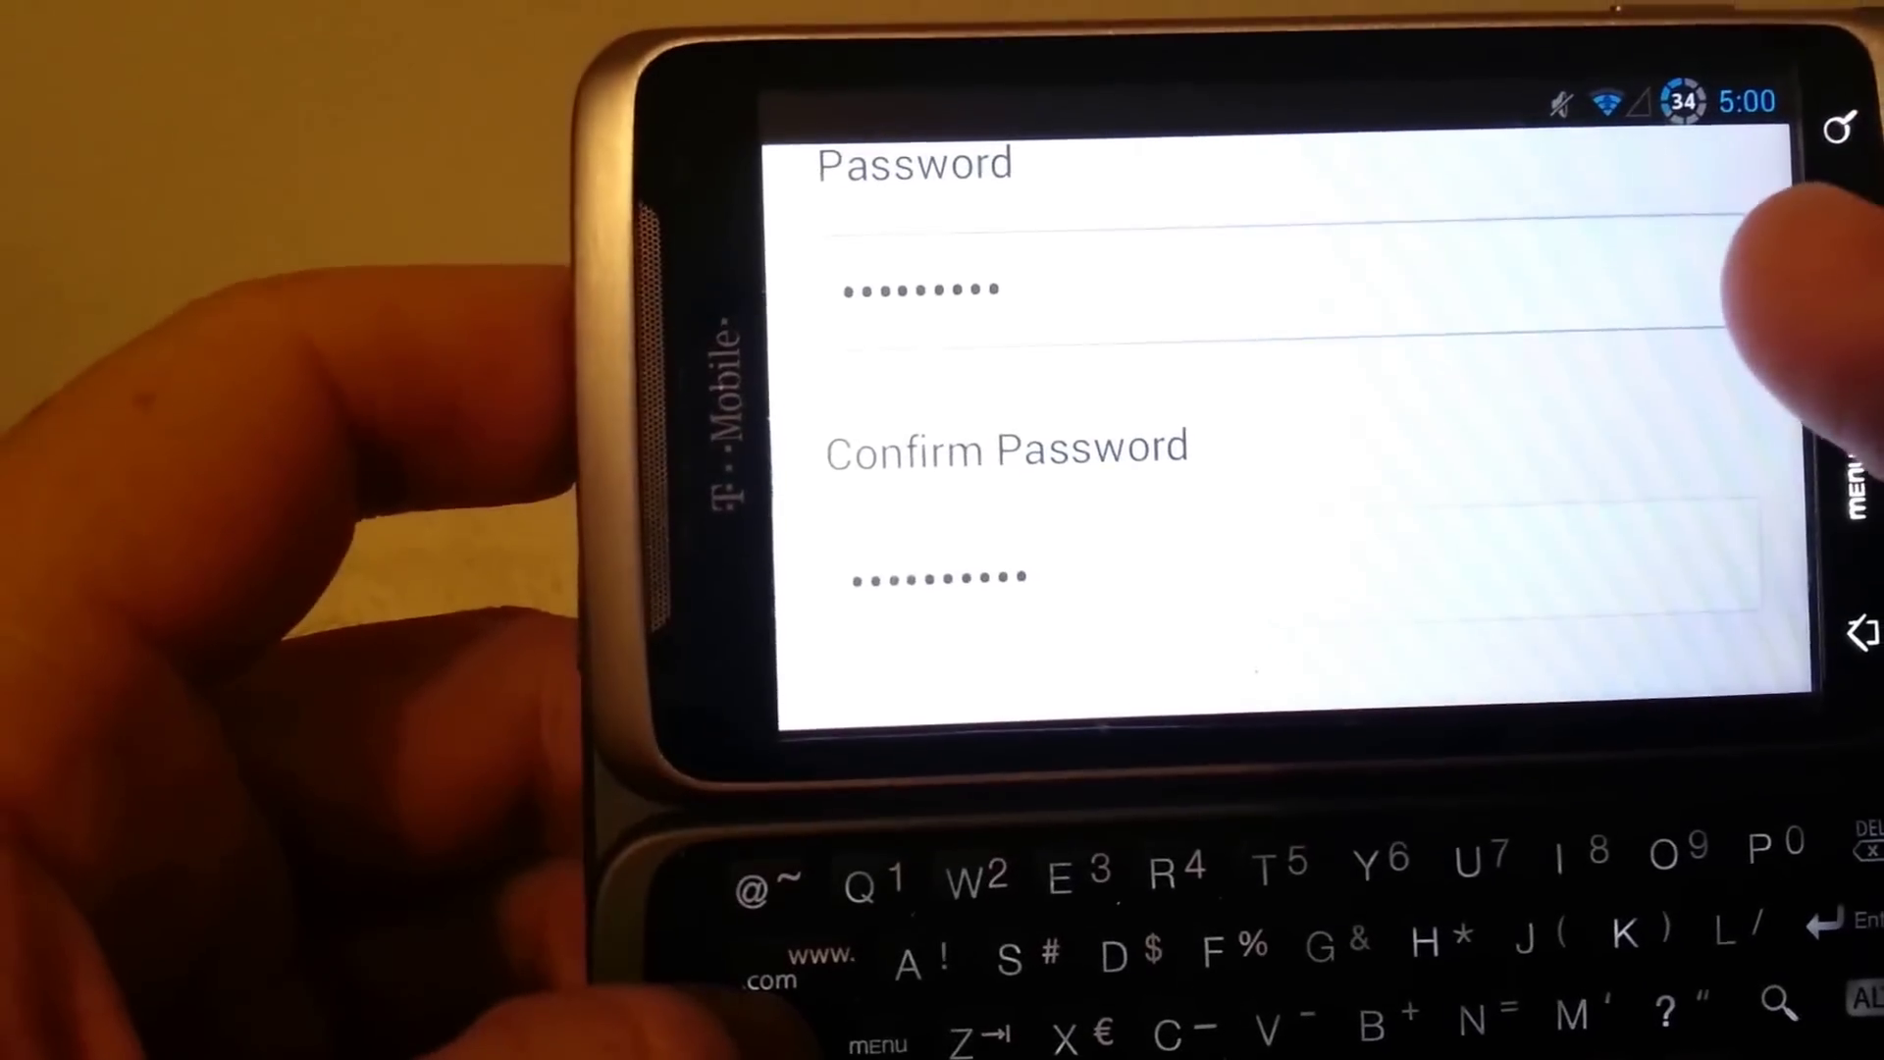
{"action": "type", "text": "1"}
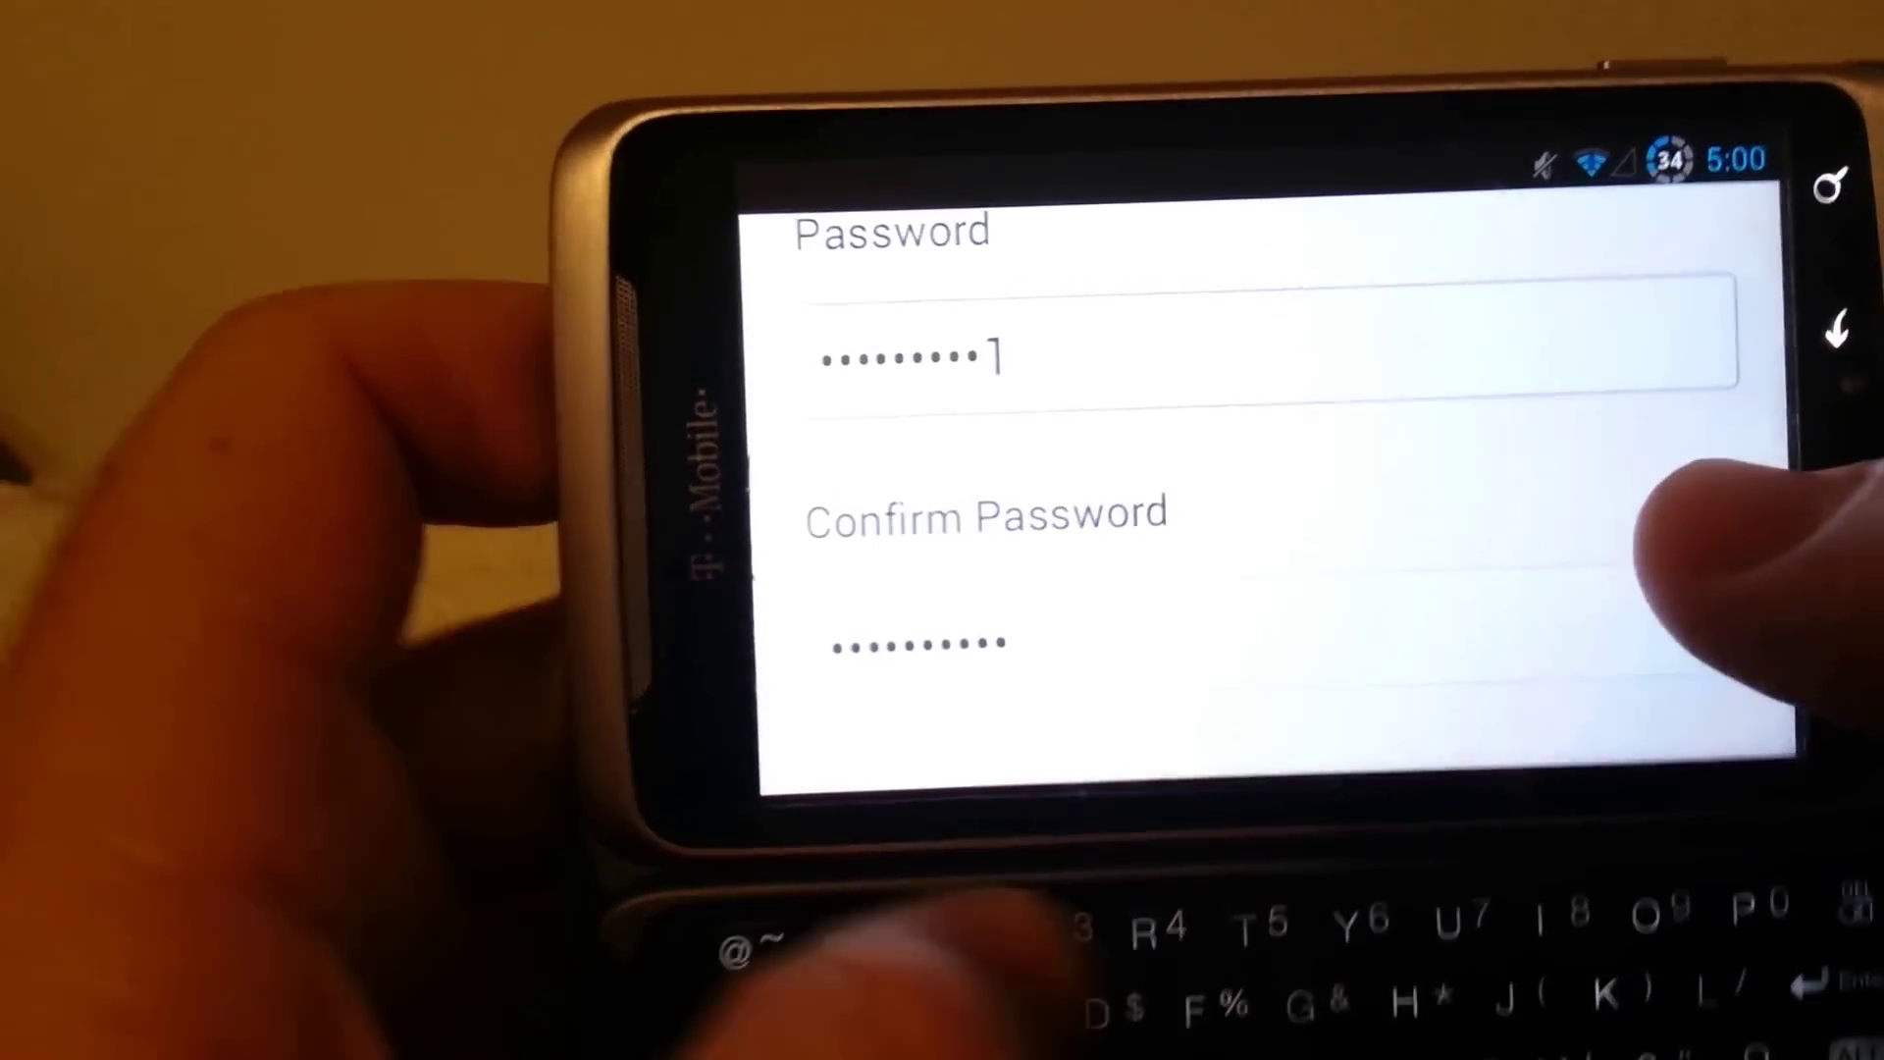
{"action": "scroll", "coordinate": [1266, 501], "scroll_direction": "down", "scroll_amount": 5}
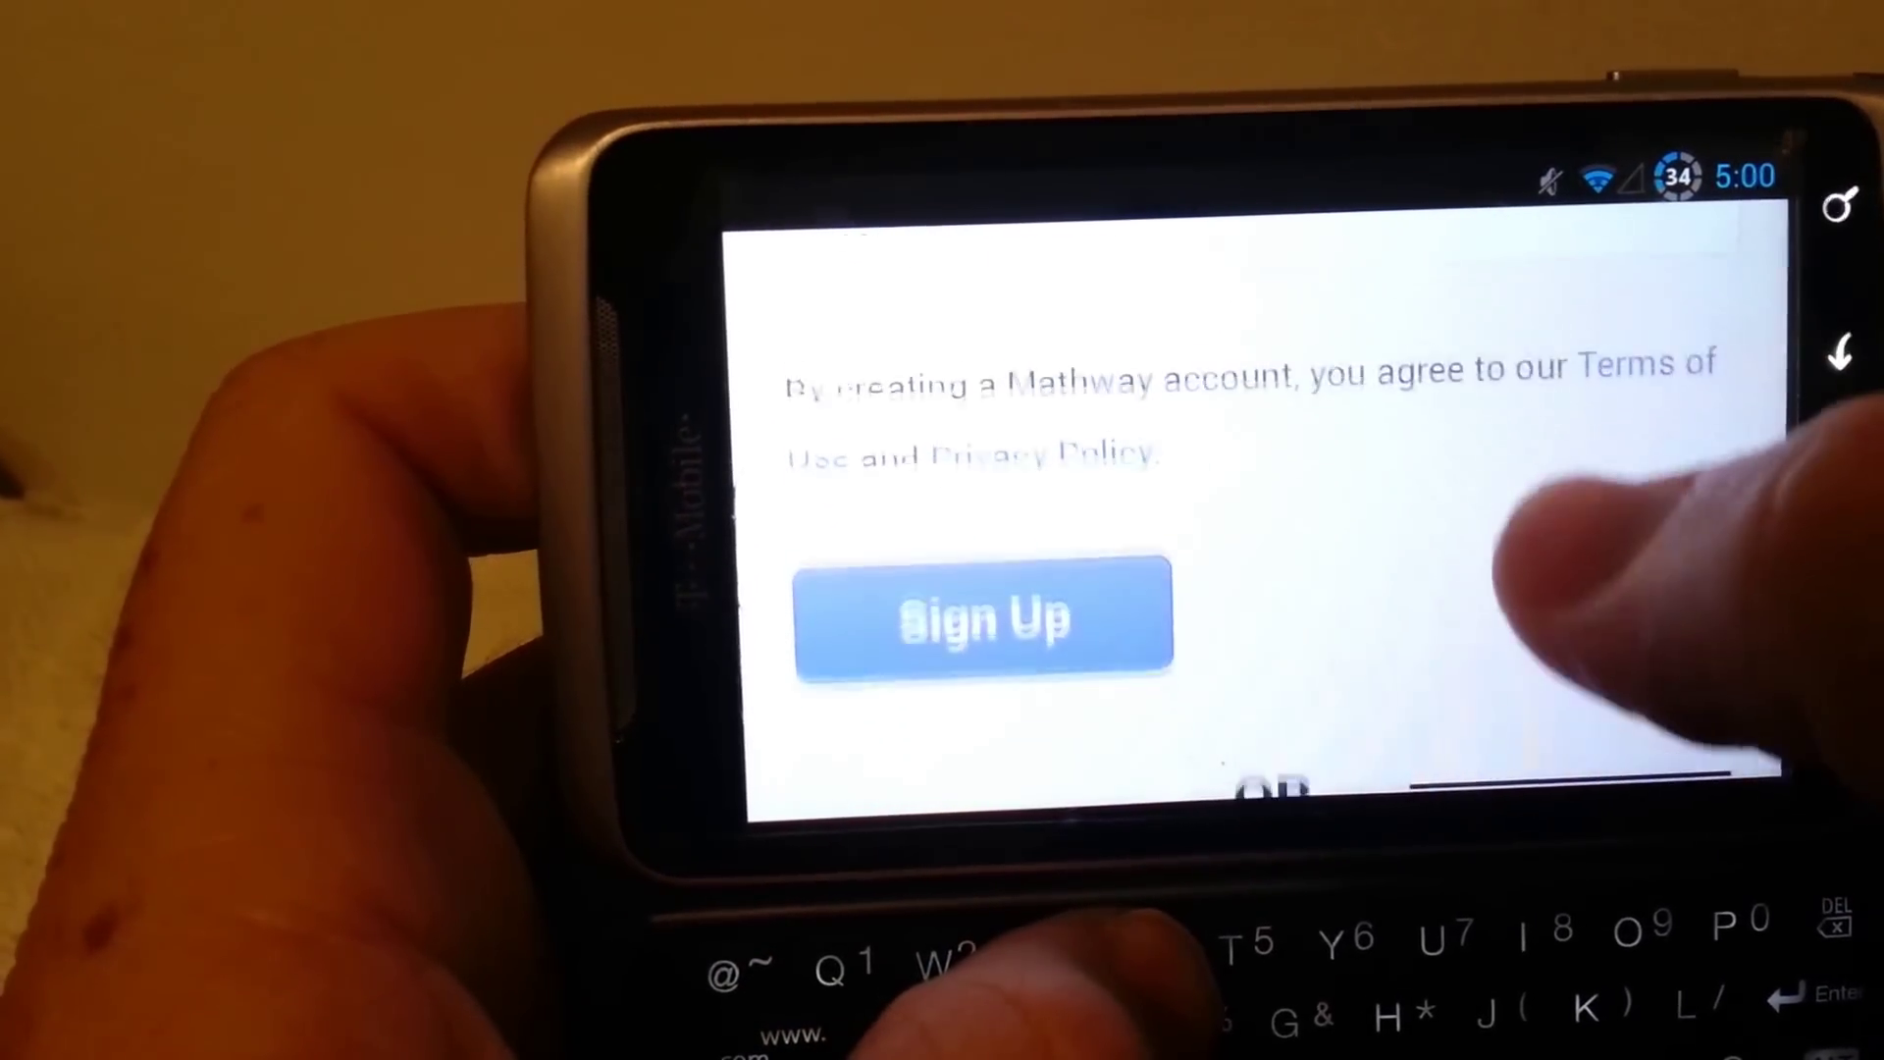
{"action": "scroll", "coordinate": [1266, 515], "scroll_direction": "down", "scroll_amount": 1}
Submit the Mathway sign-up and leave the browser for the Android home screen
{"action": "left_click", "coordinate": [971, 545]}
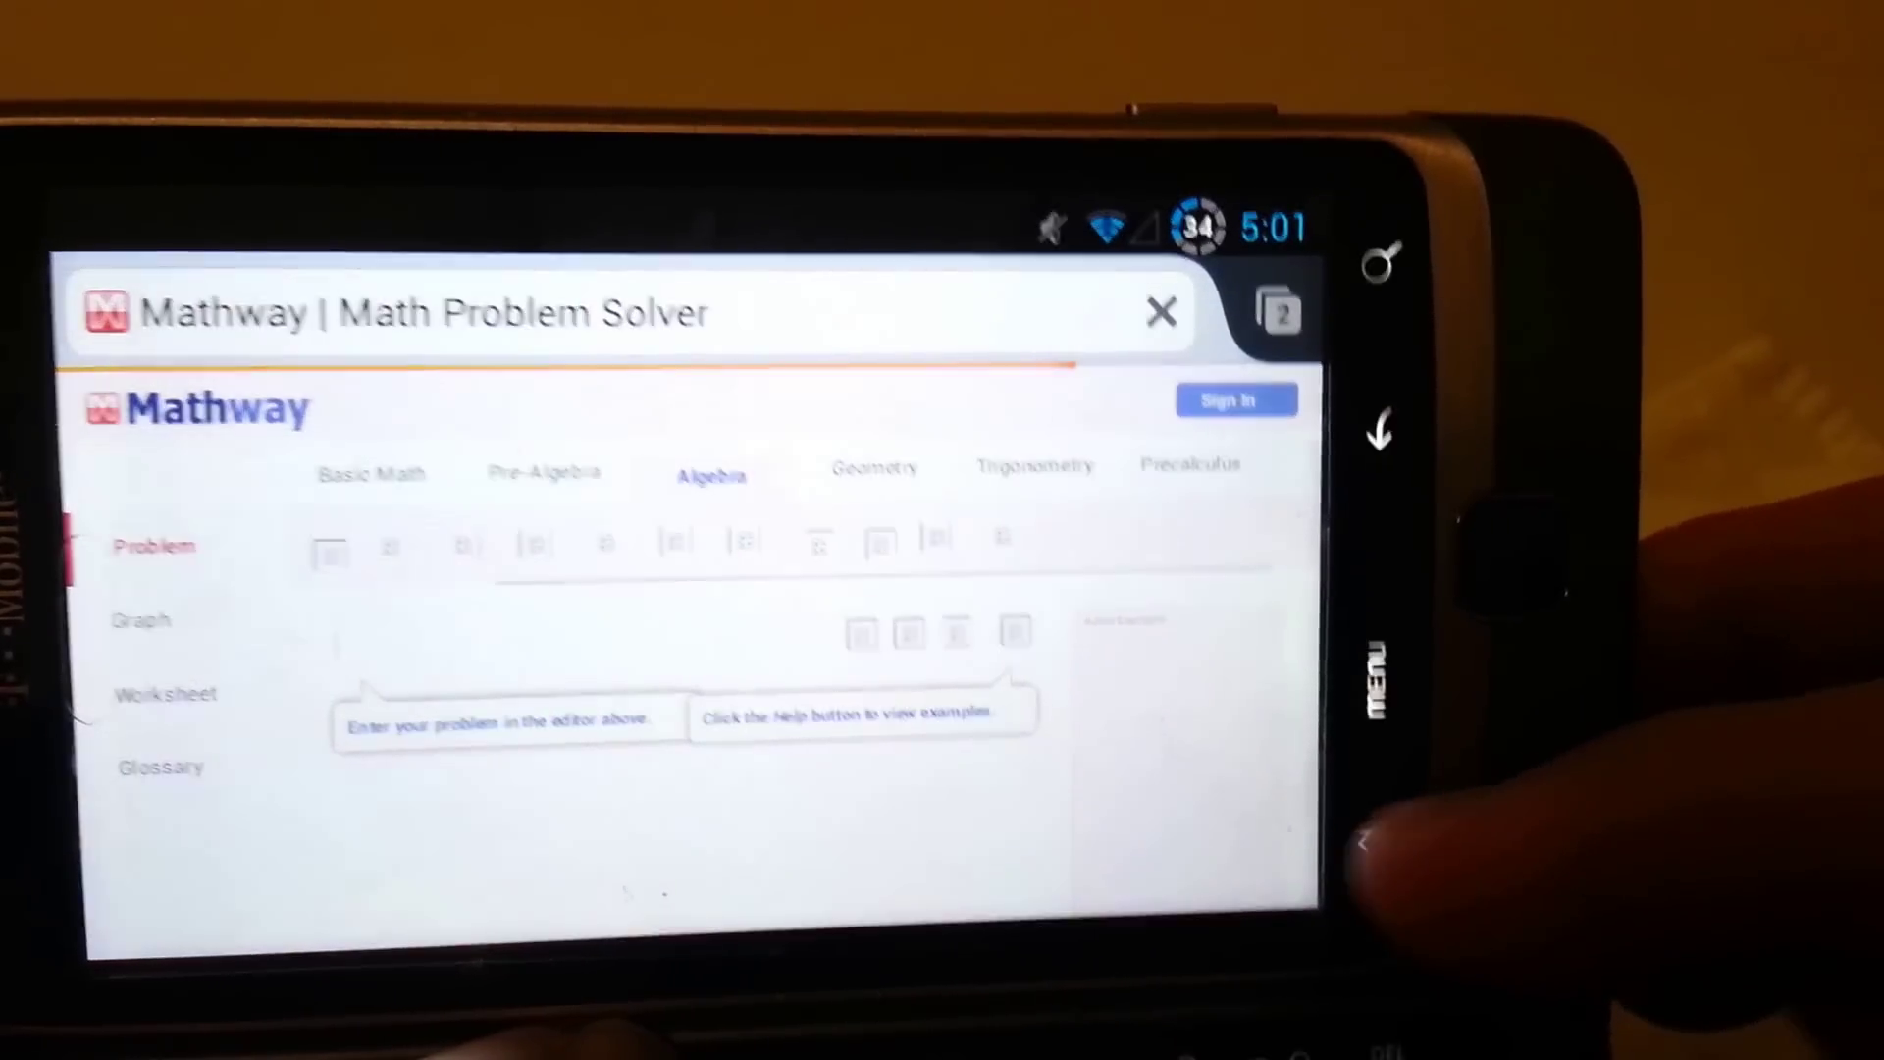
{"action": "left_click", "coordinate": [1362, 839]}
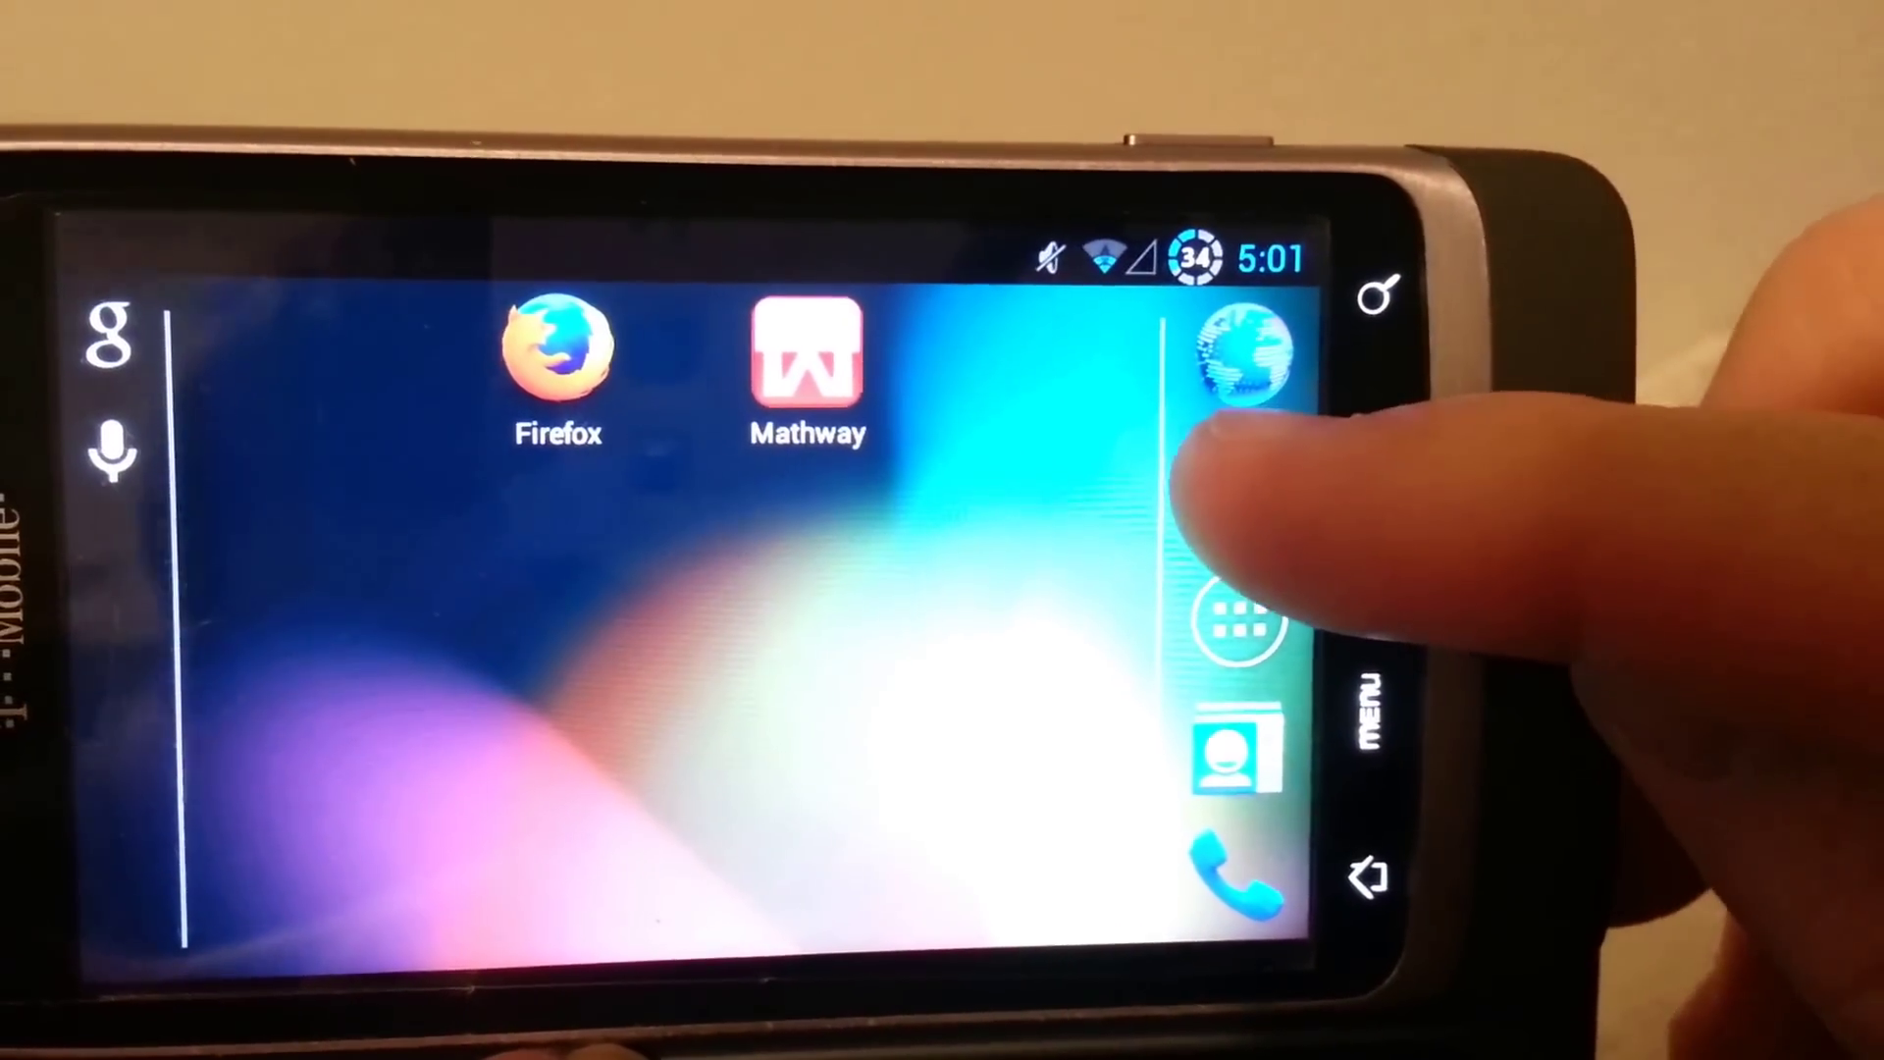
Copy the adf.ly link from the Messaging draft and return to the home screen
{"action": "left_click", "coordinate": [1235, 486]}
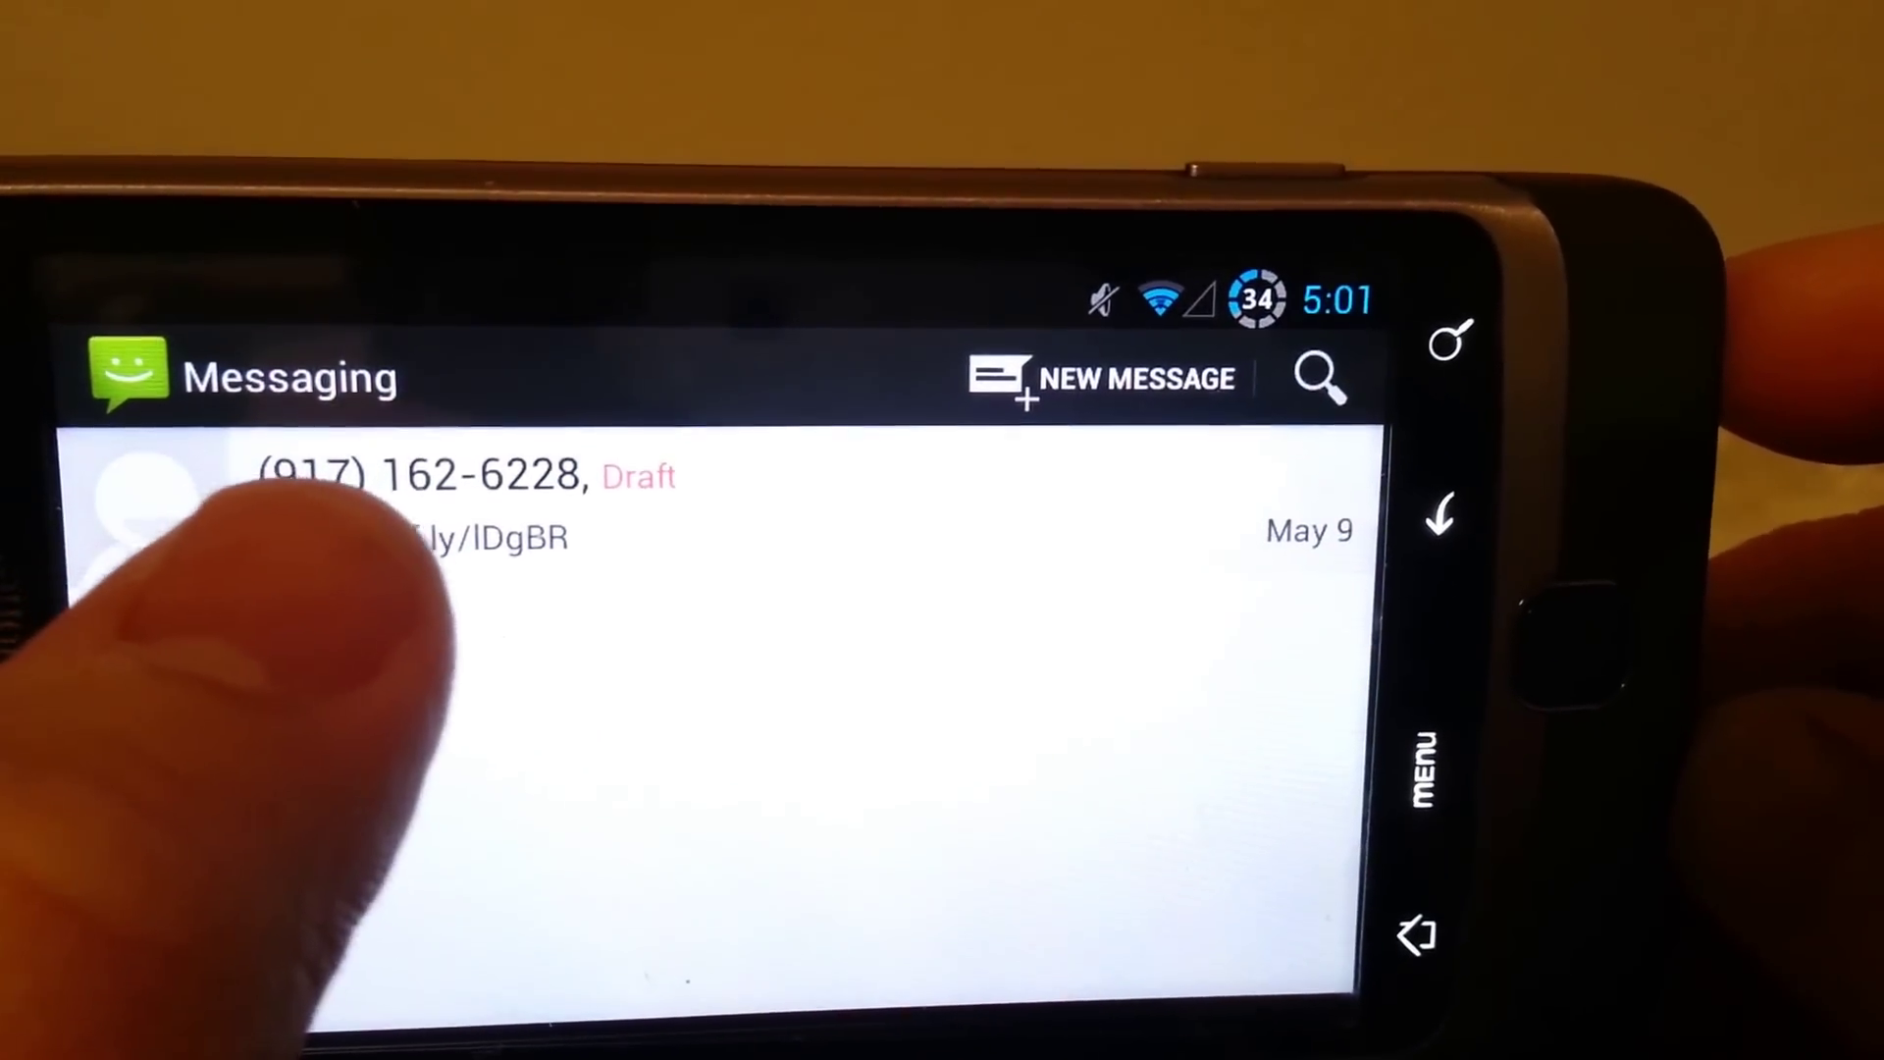
{"action": "left_click", "coordinate": [339, 486]}
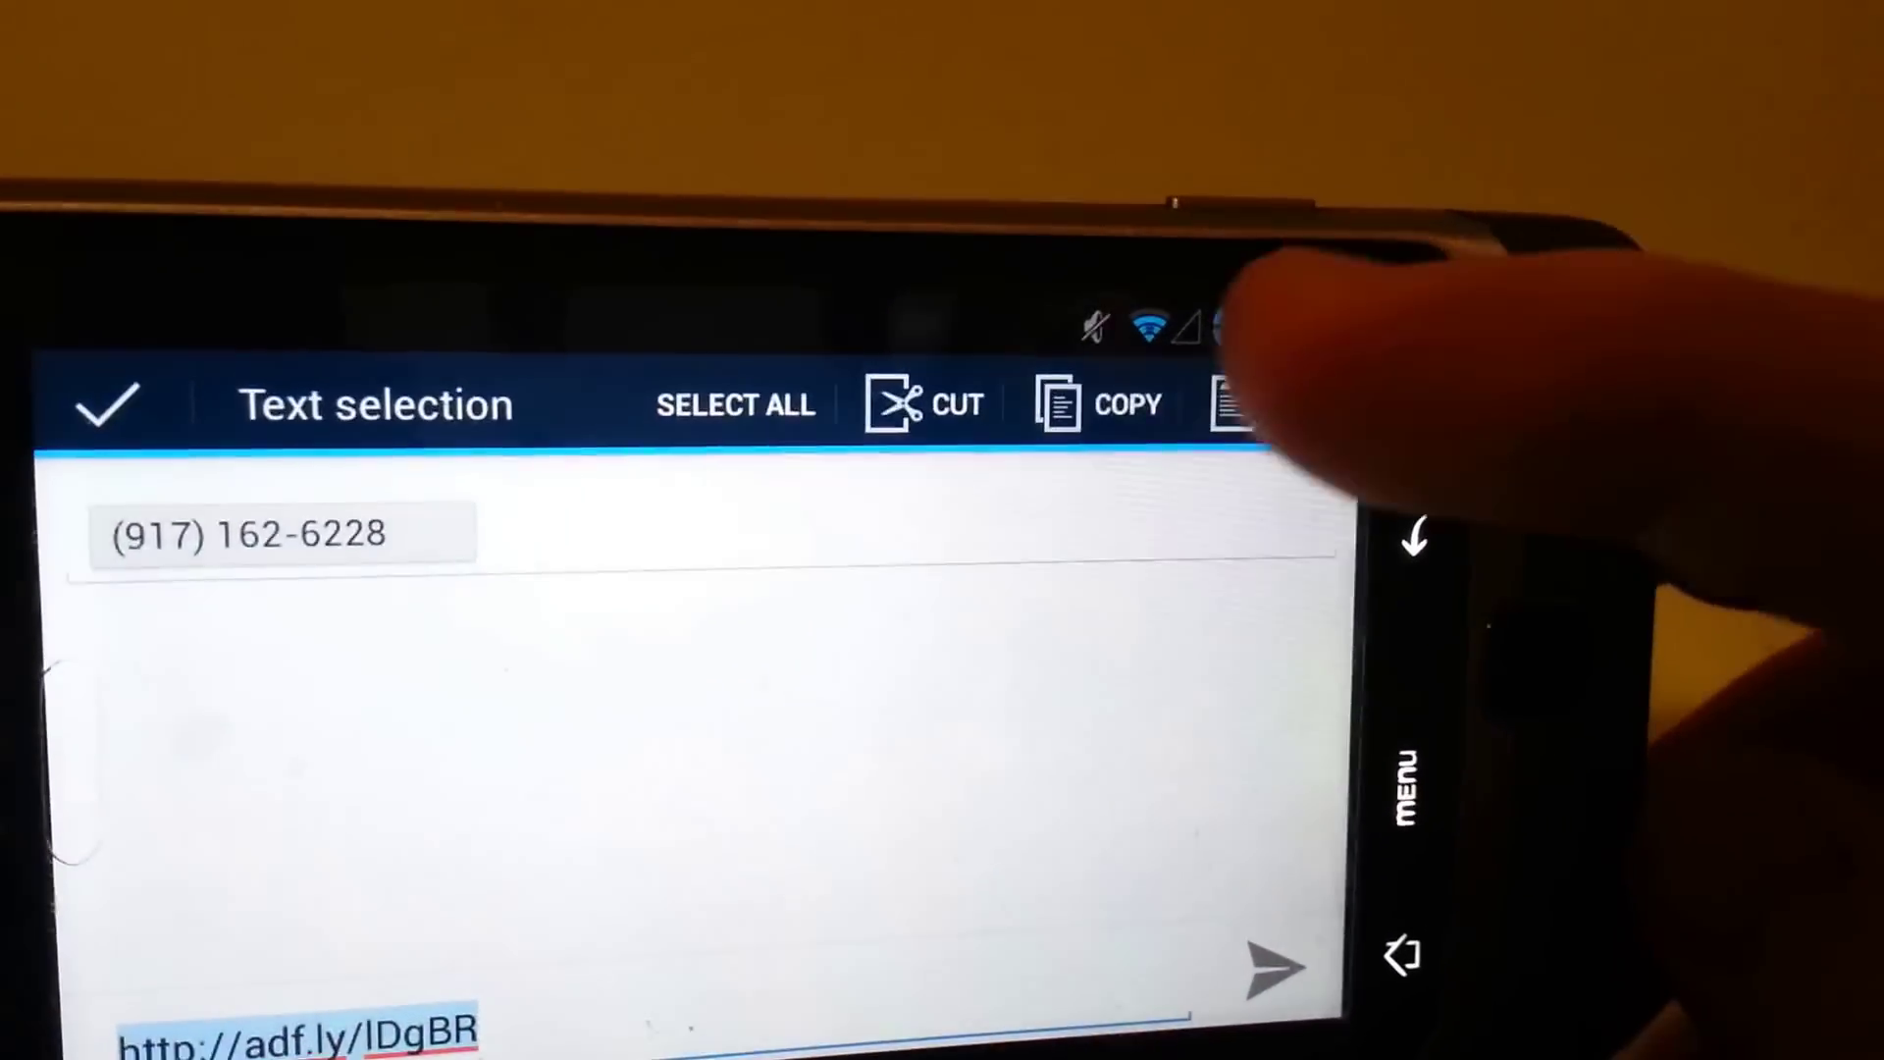
{"action": "left_click", "coordinate": [1230, 405]}
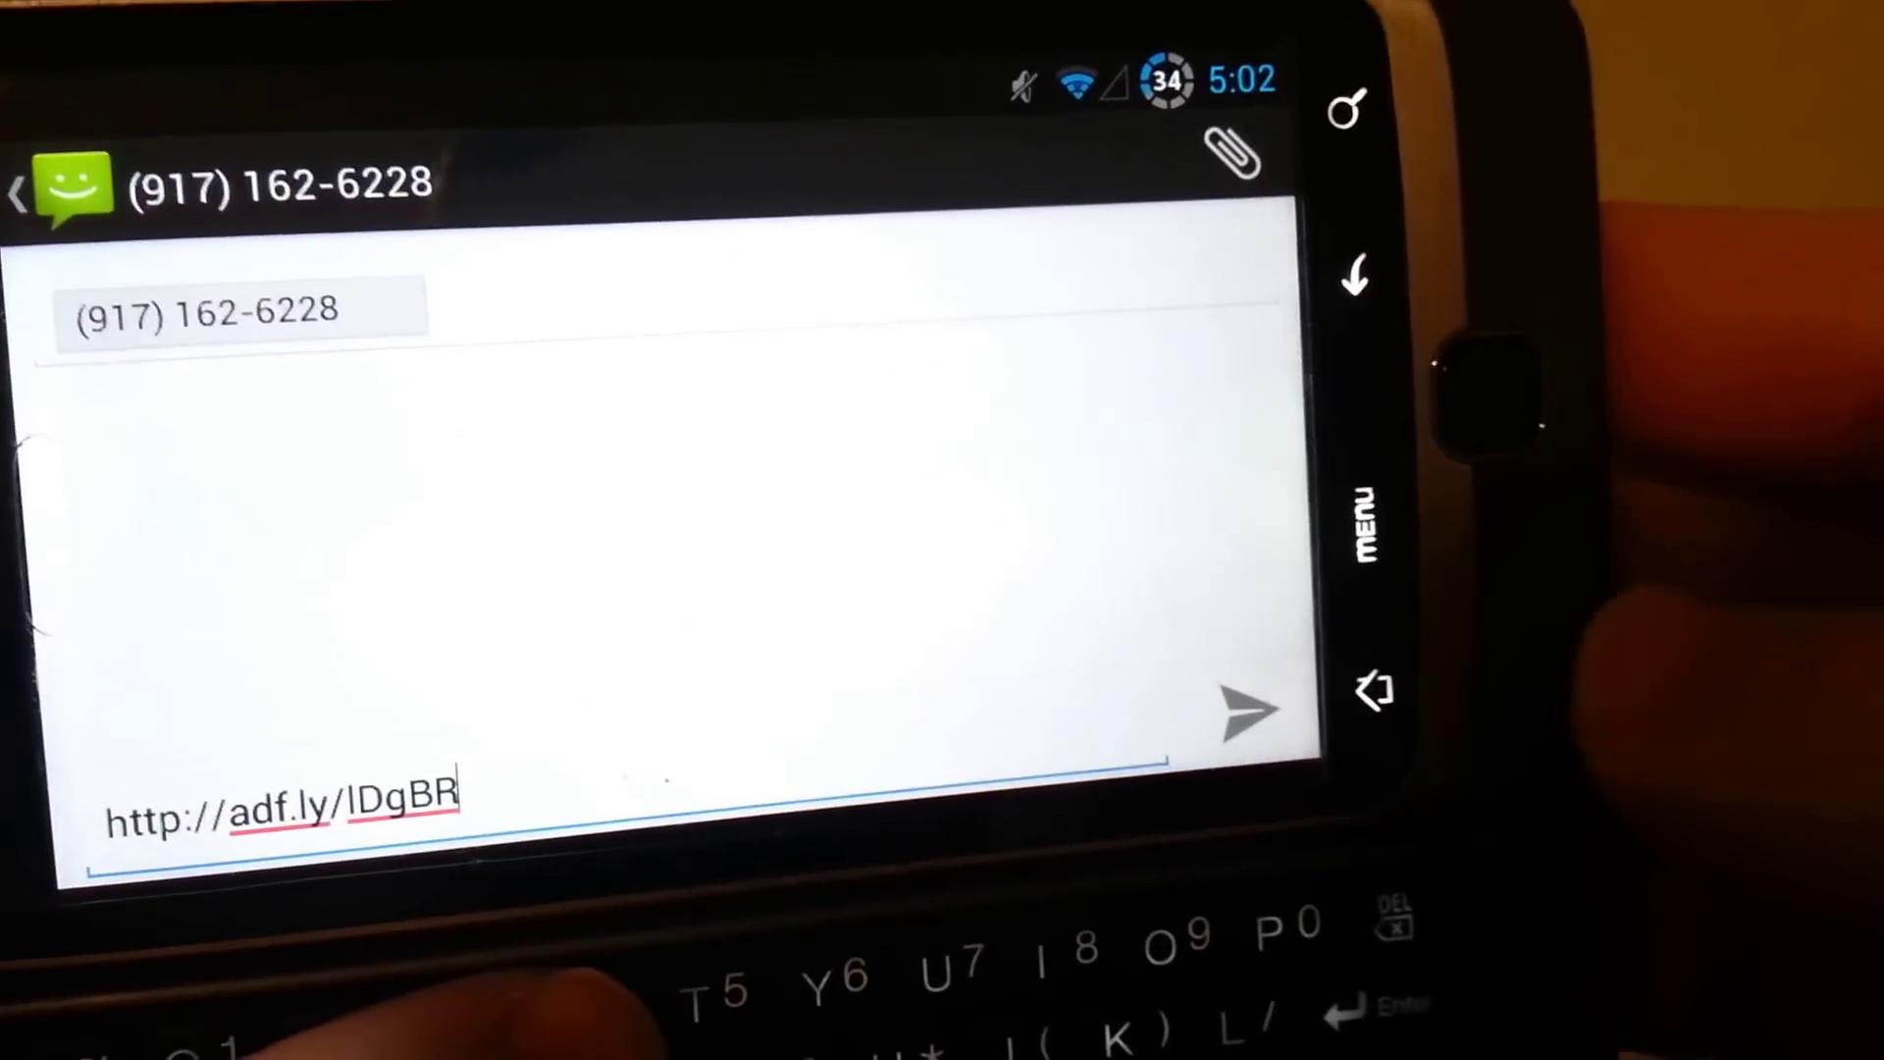
{"action": "left_click", "coordinate": [1347, 110]}
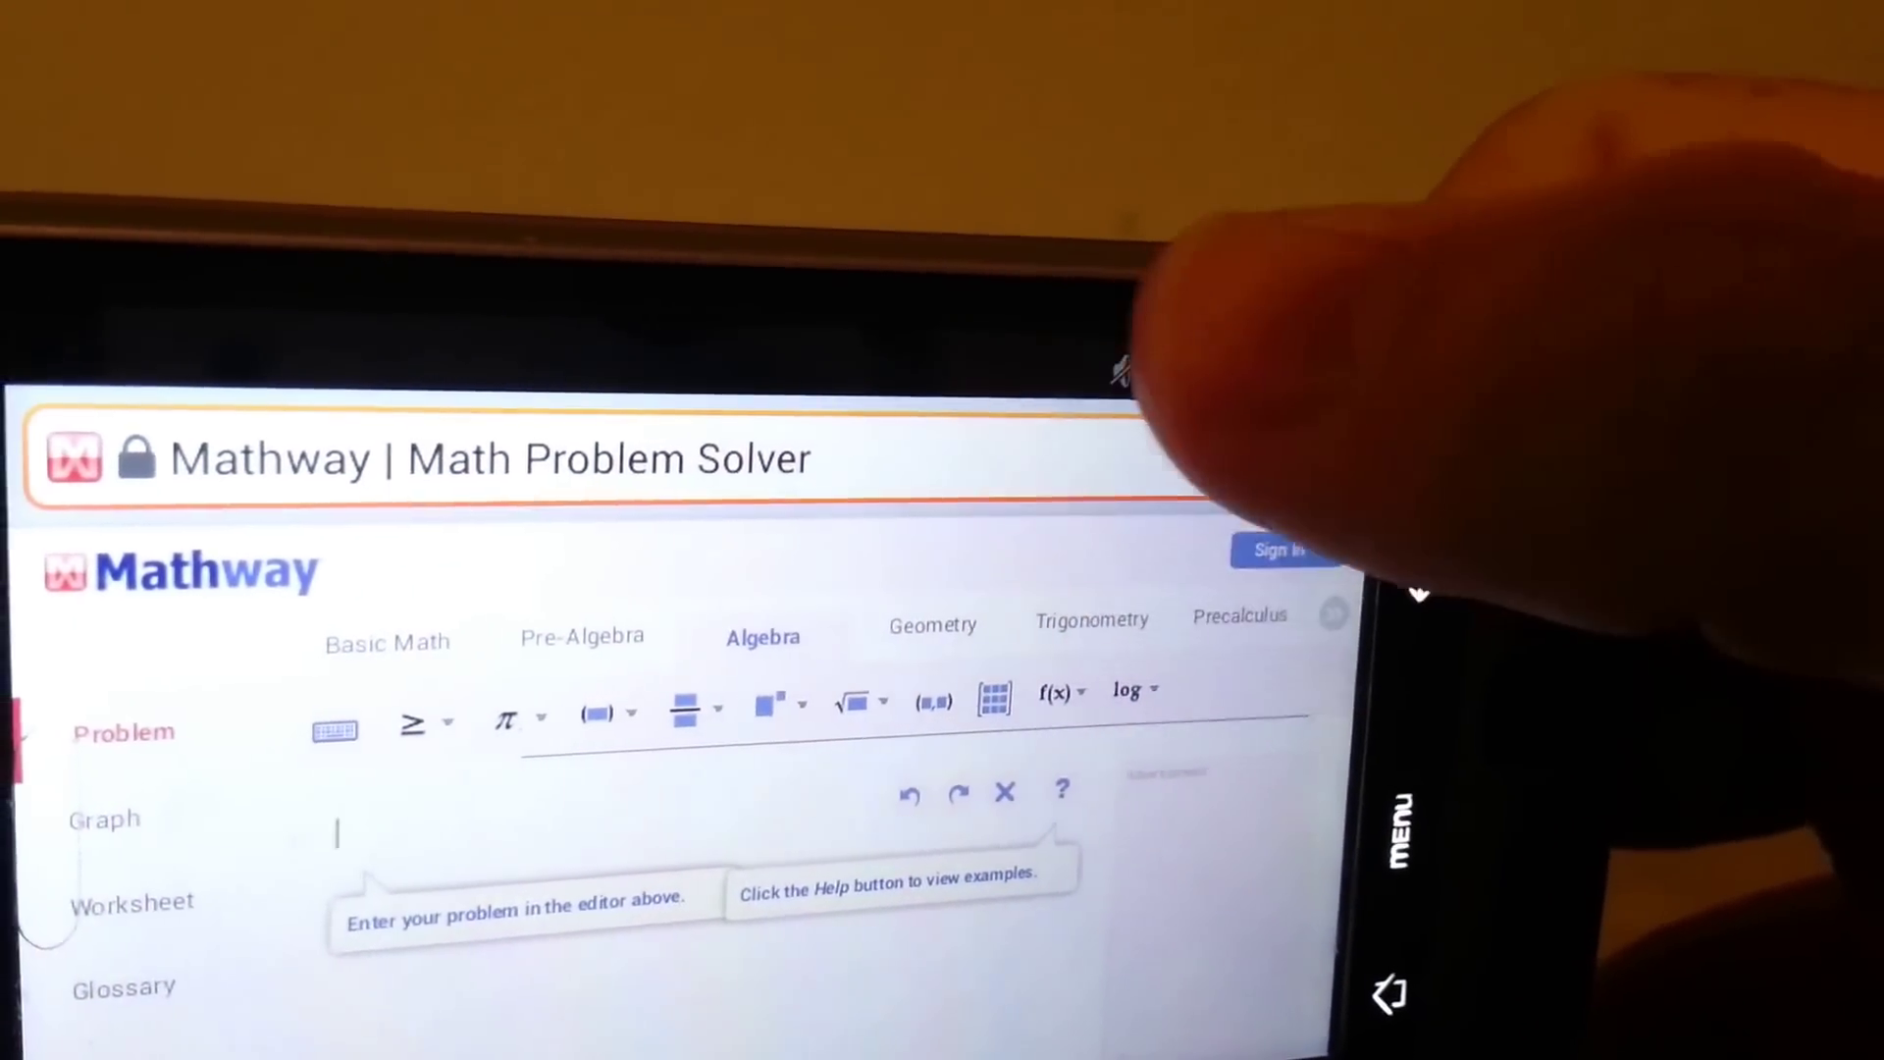
{"action": "left_click", "coordinate": [1090, 458]}
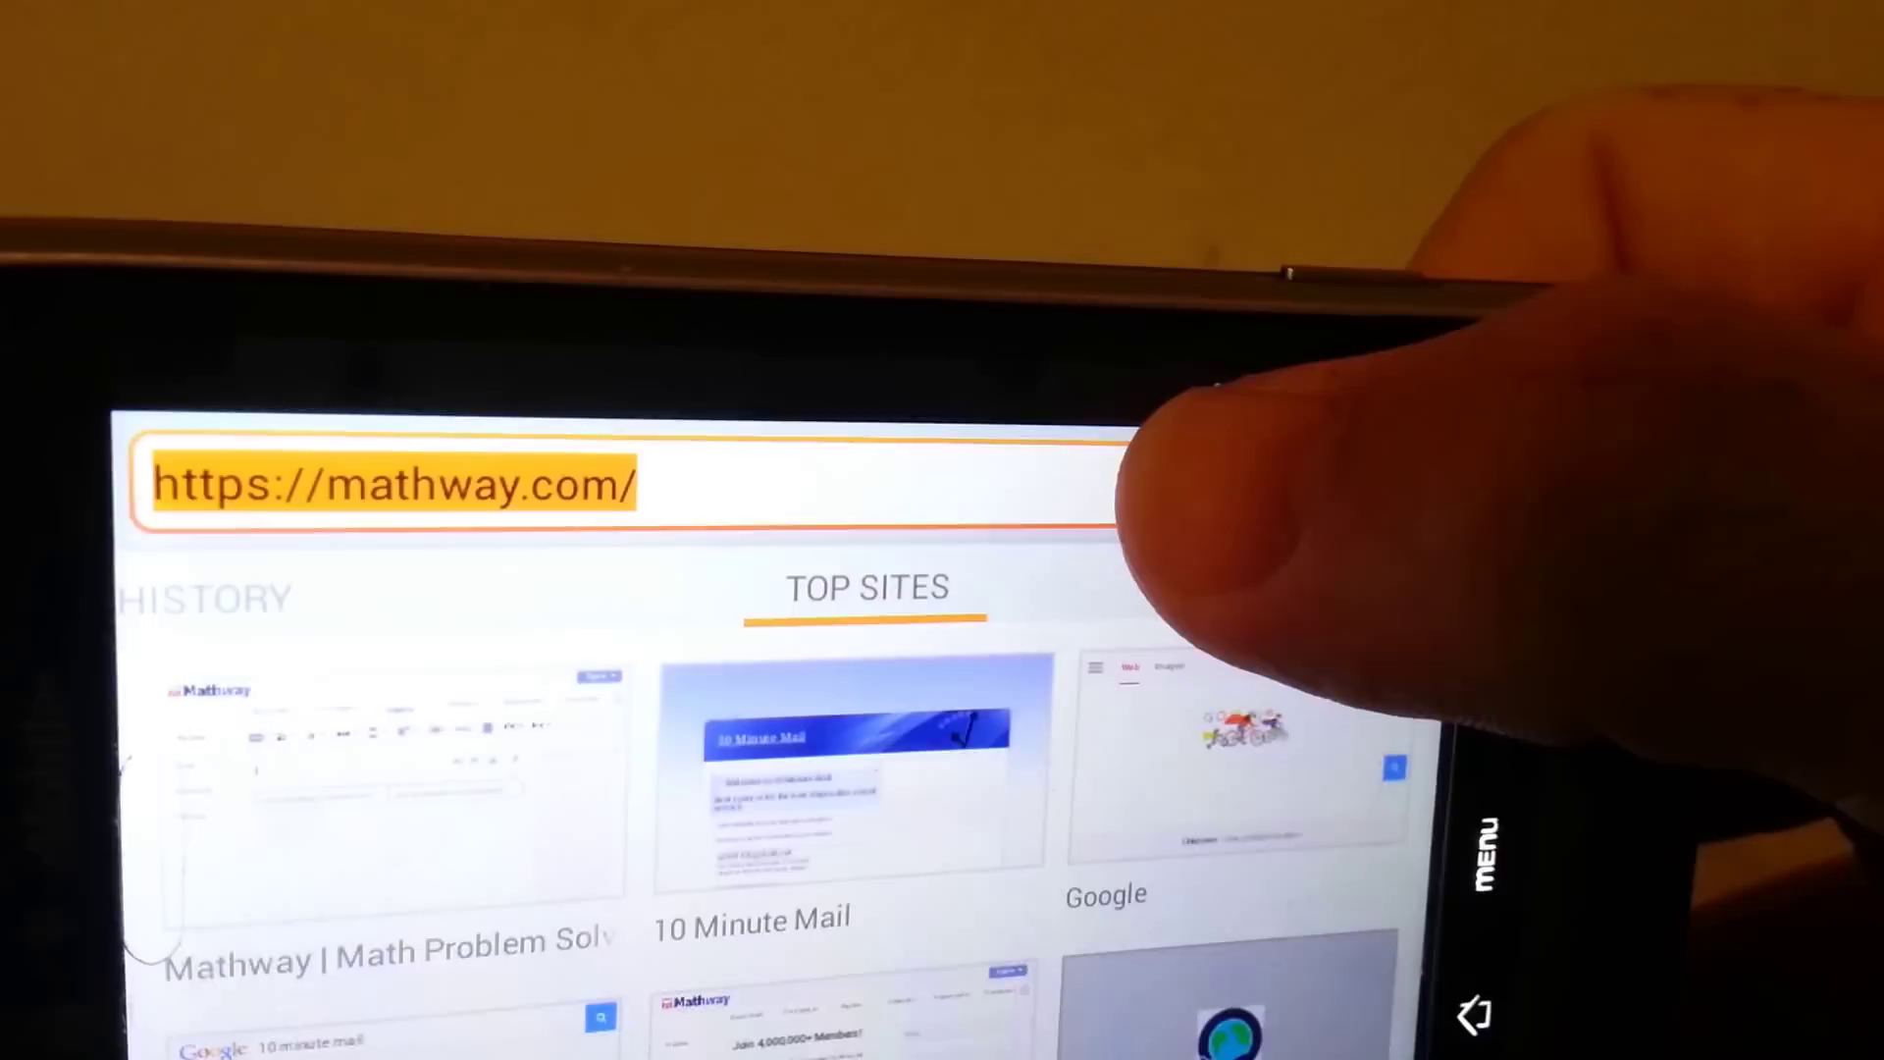
{"action": "left_click", "coordinate": [1156, 493]}
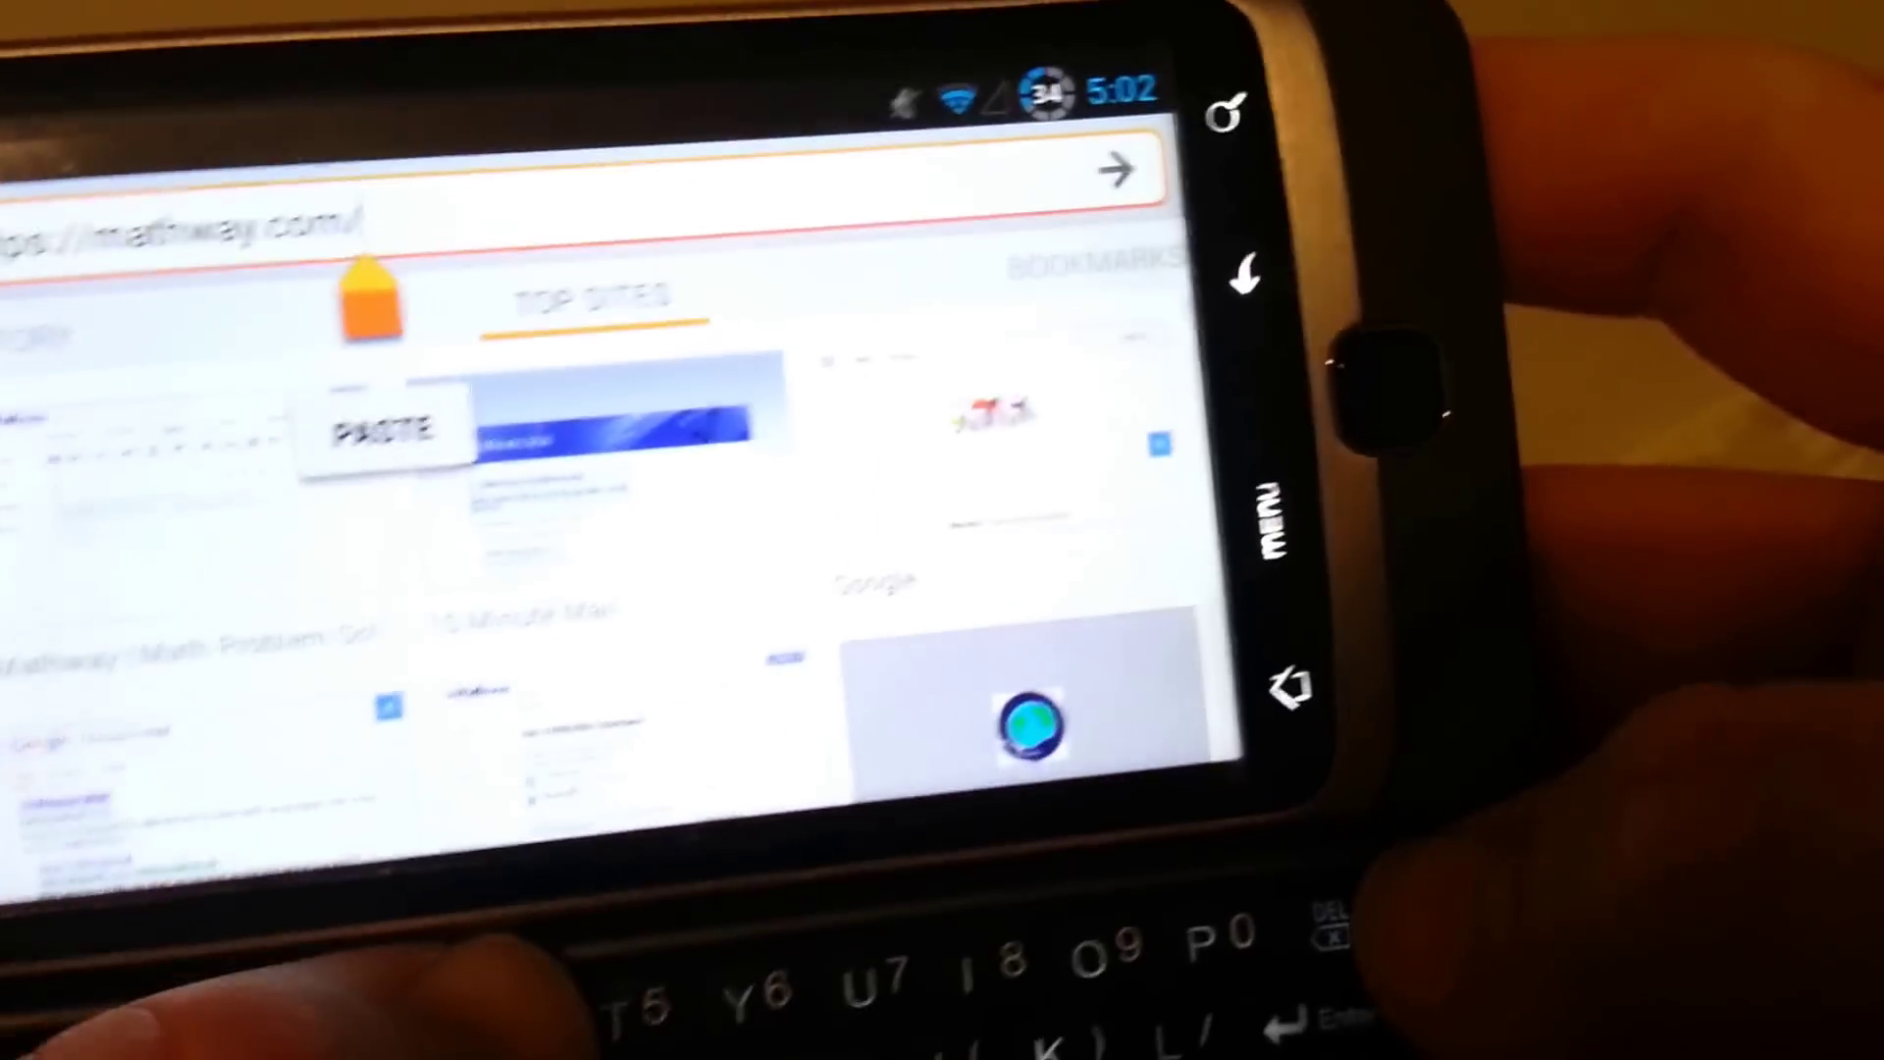
{"action": "key", "text": "BackSpace"}
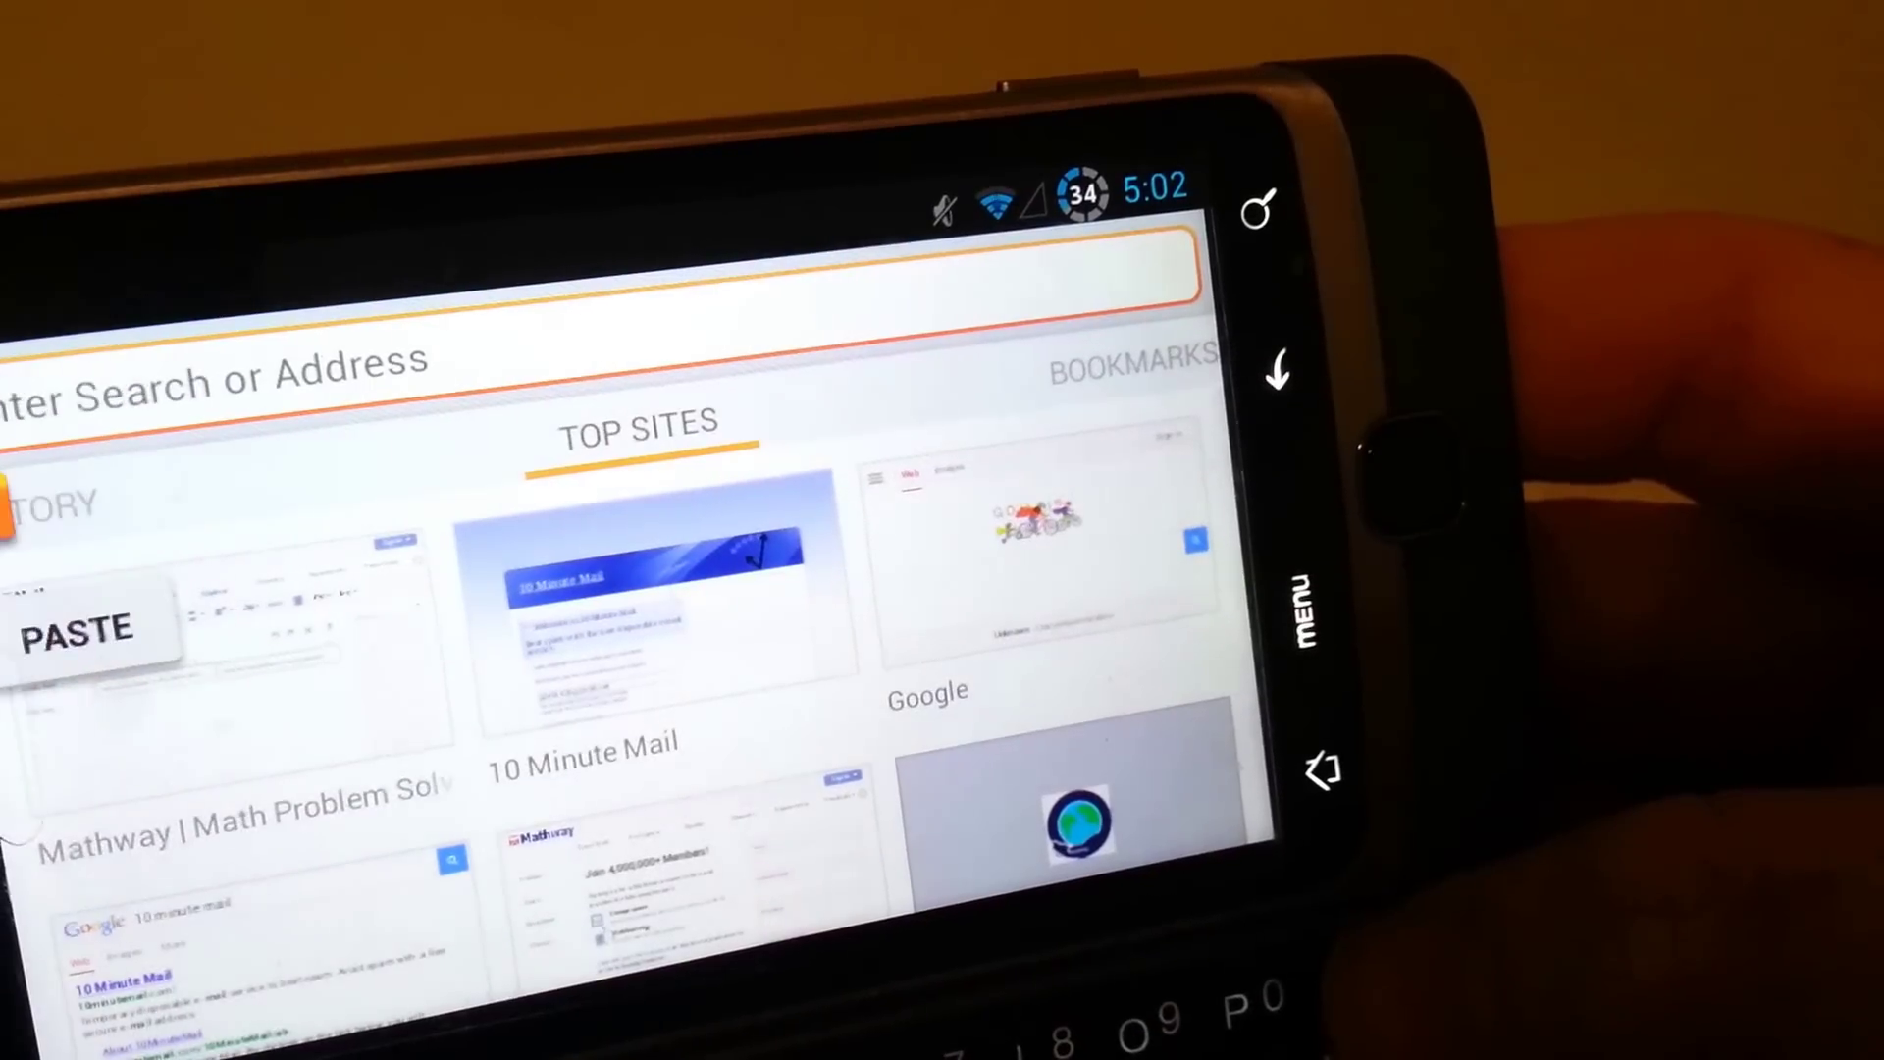
{"action": "left_click", "coordinate": [90, 629]}
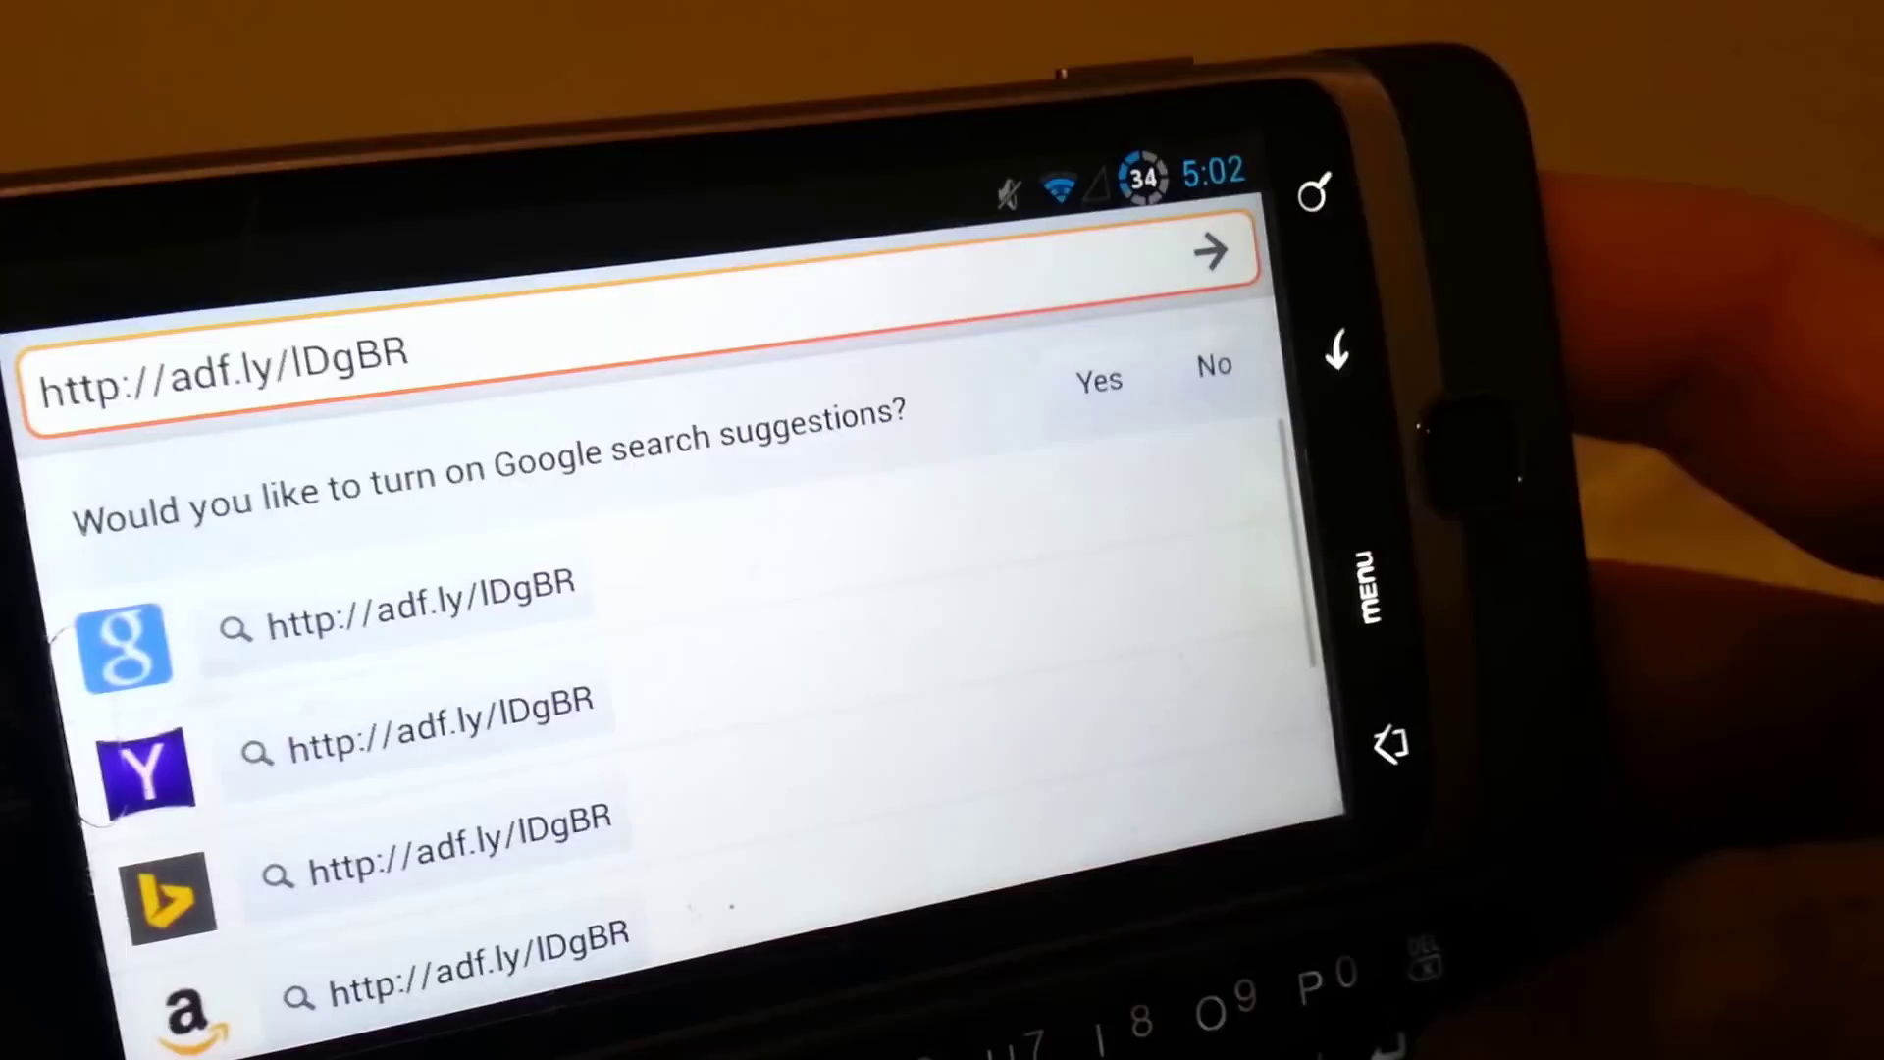
{"action": "key", "text": "Return"}
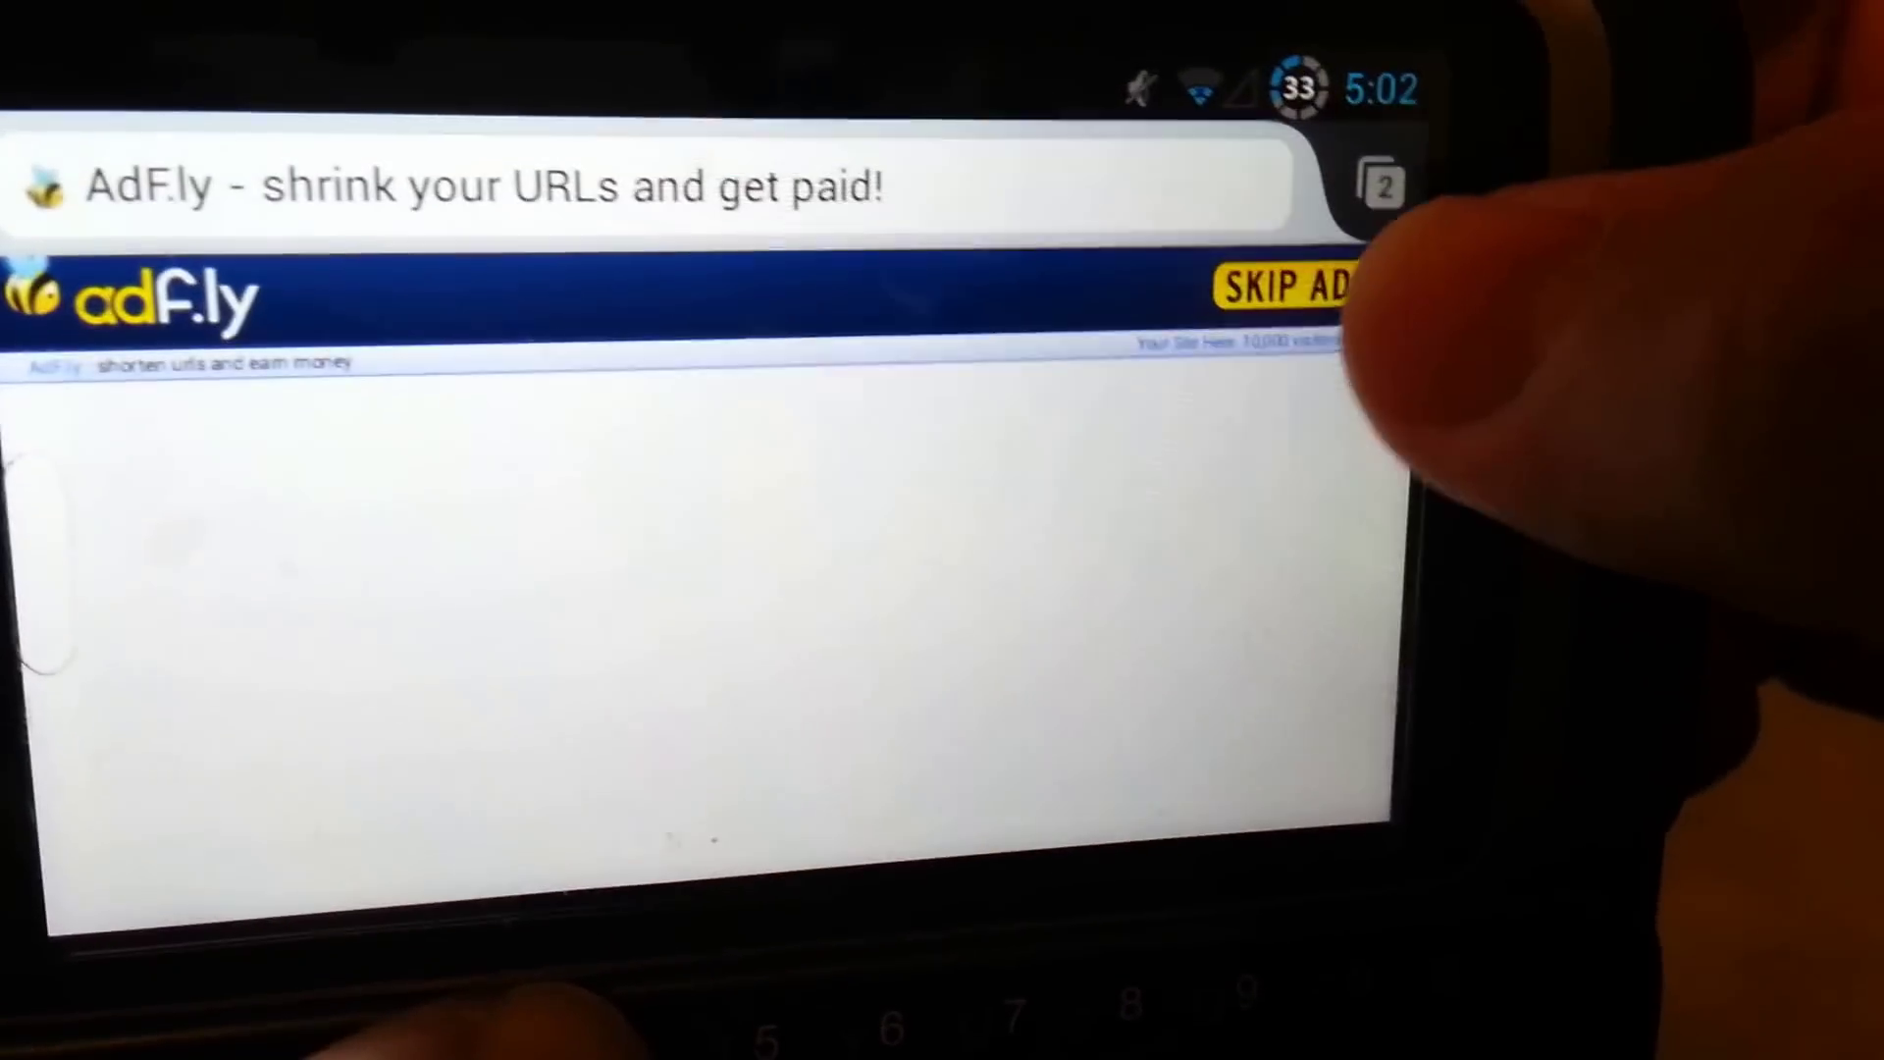
Skip the AdF.ly ad, then copy the address again from the 10 Minute Mail tab
{"action": "left_click", "coordinate": [1281, 317]}
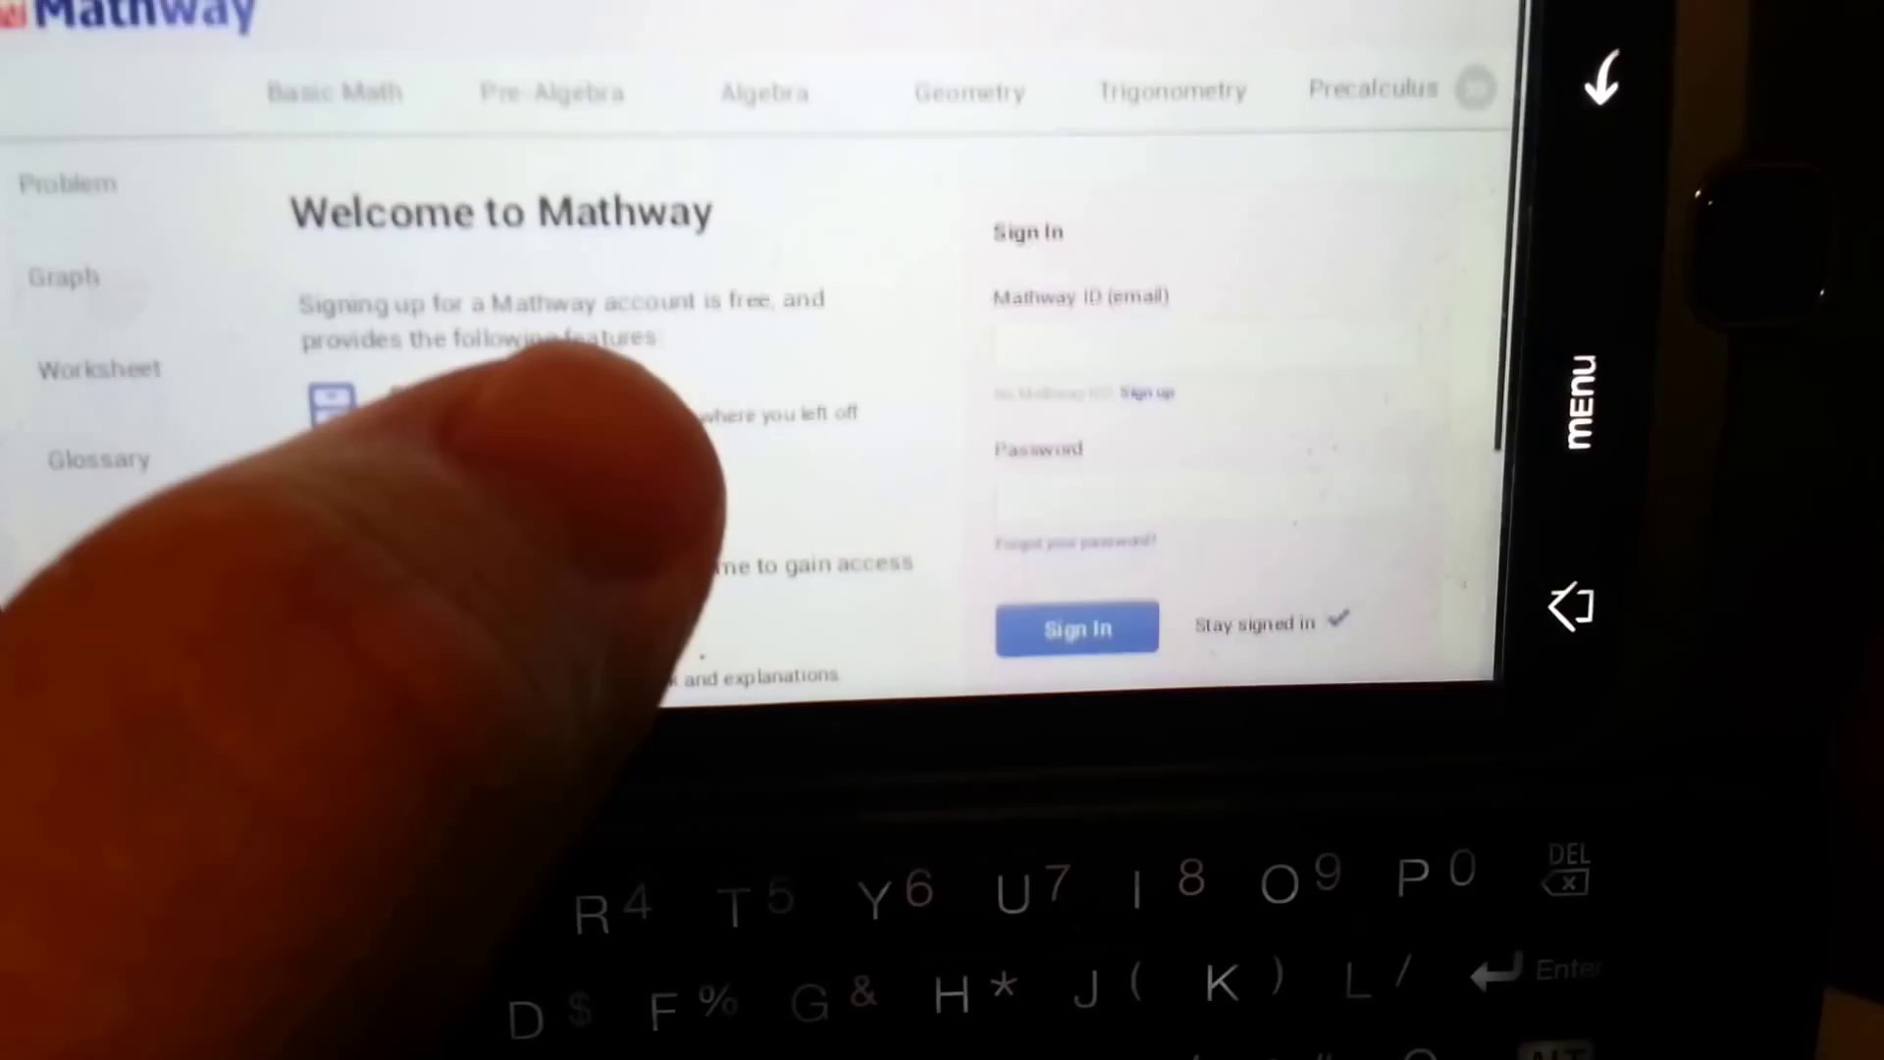
{"action": "scroll", "coordinate": [574, 354], "scroll_direction": "down", "scroll_amount": 1}
{"action": "scroll", "coordinate": [883, 442], "scroll_direction": "up", "scroll_amount": 2}
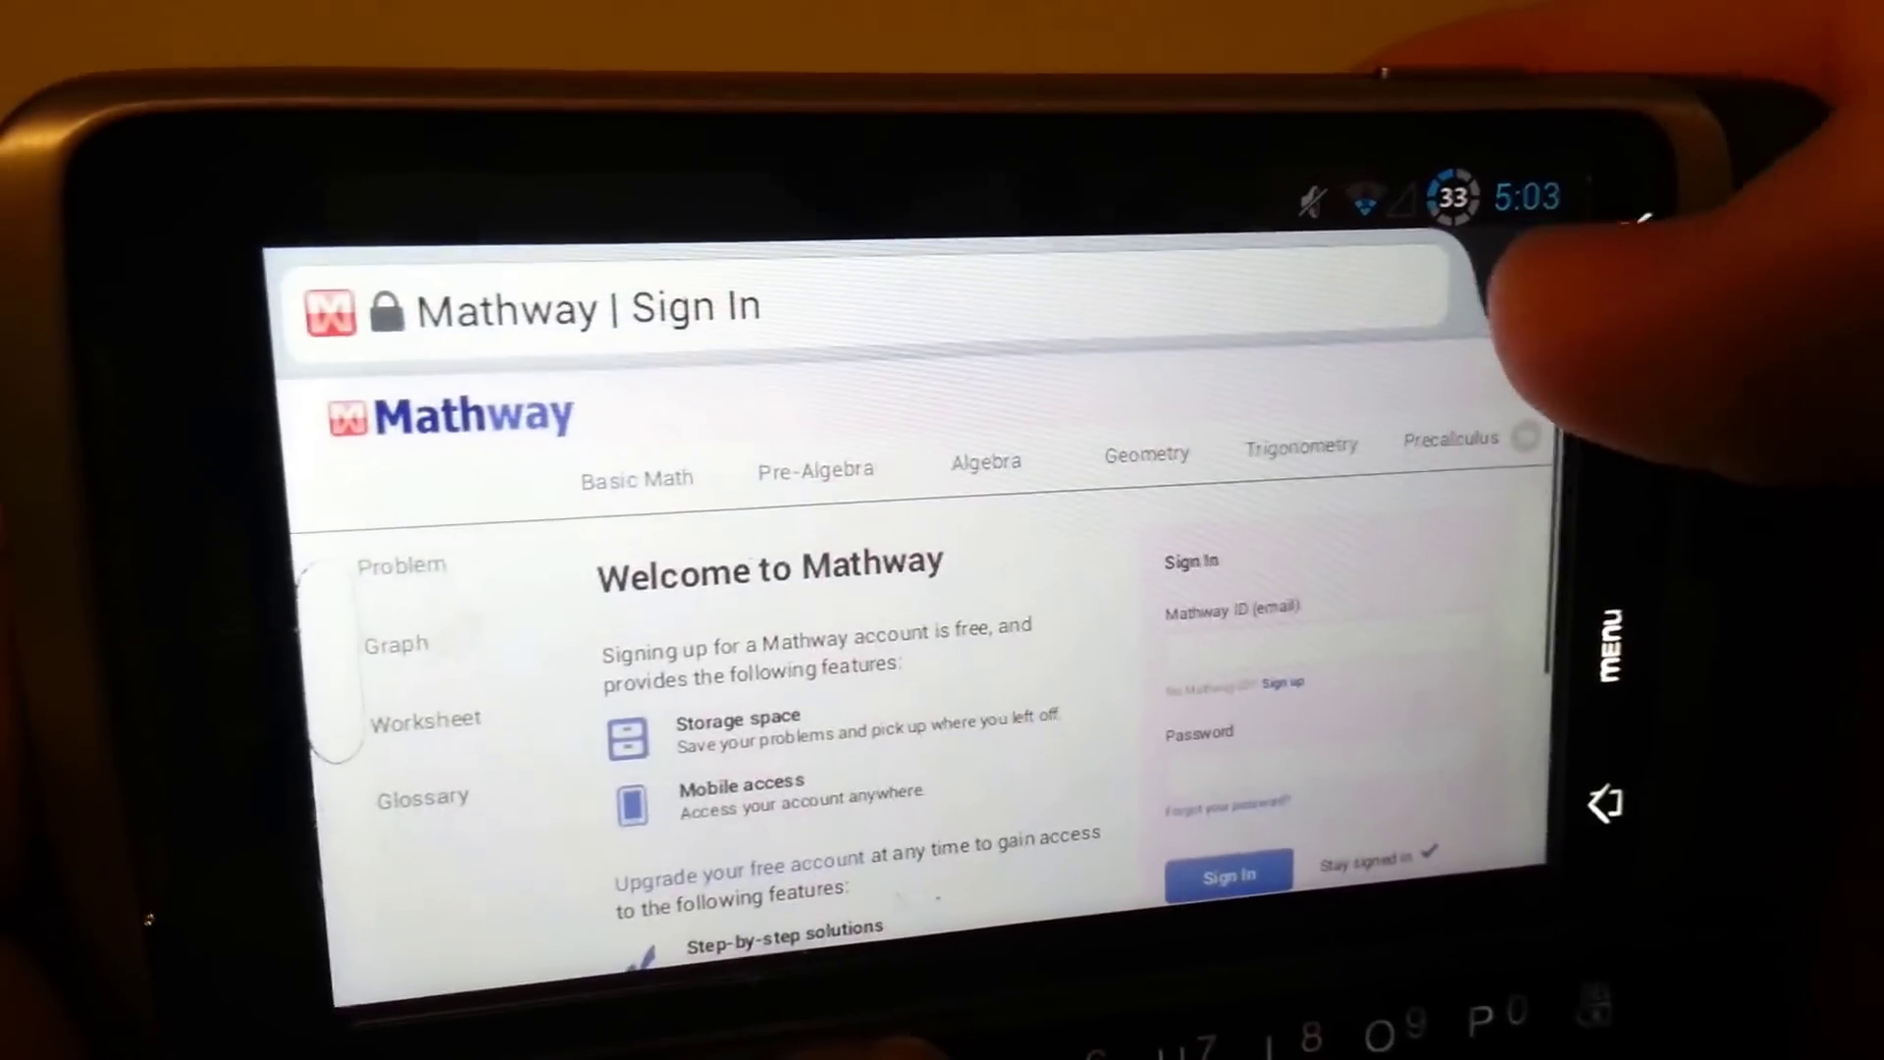
{"action": "left_click", "coordinate": [1520, 203]}
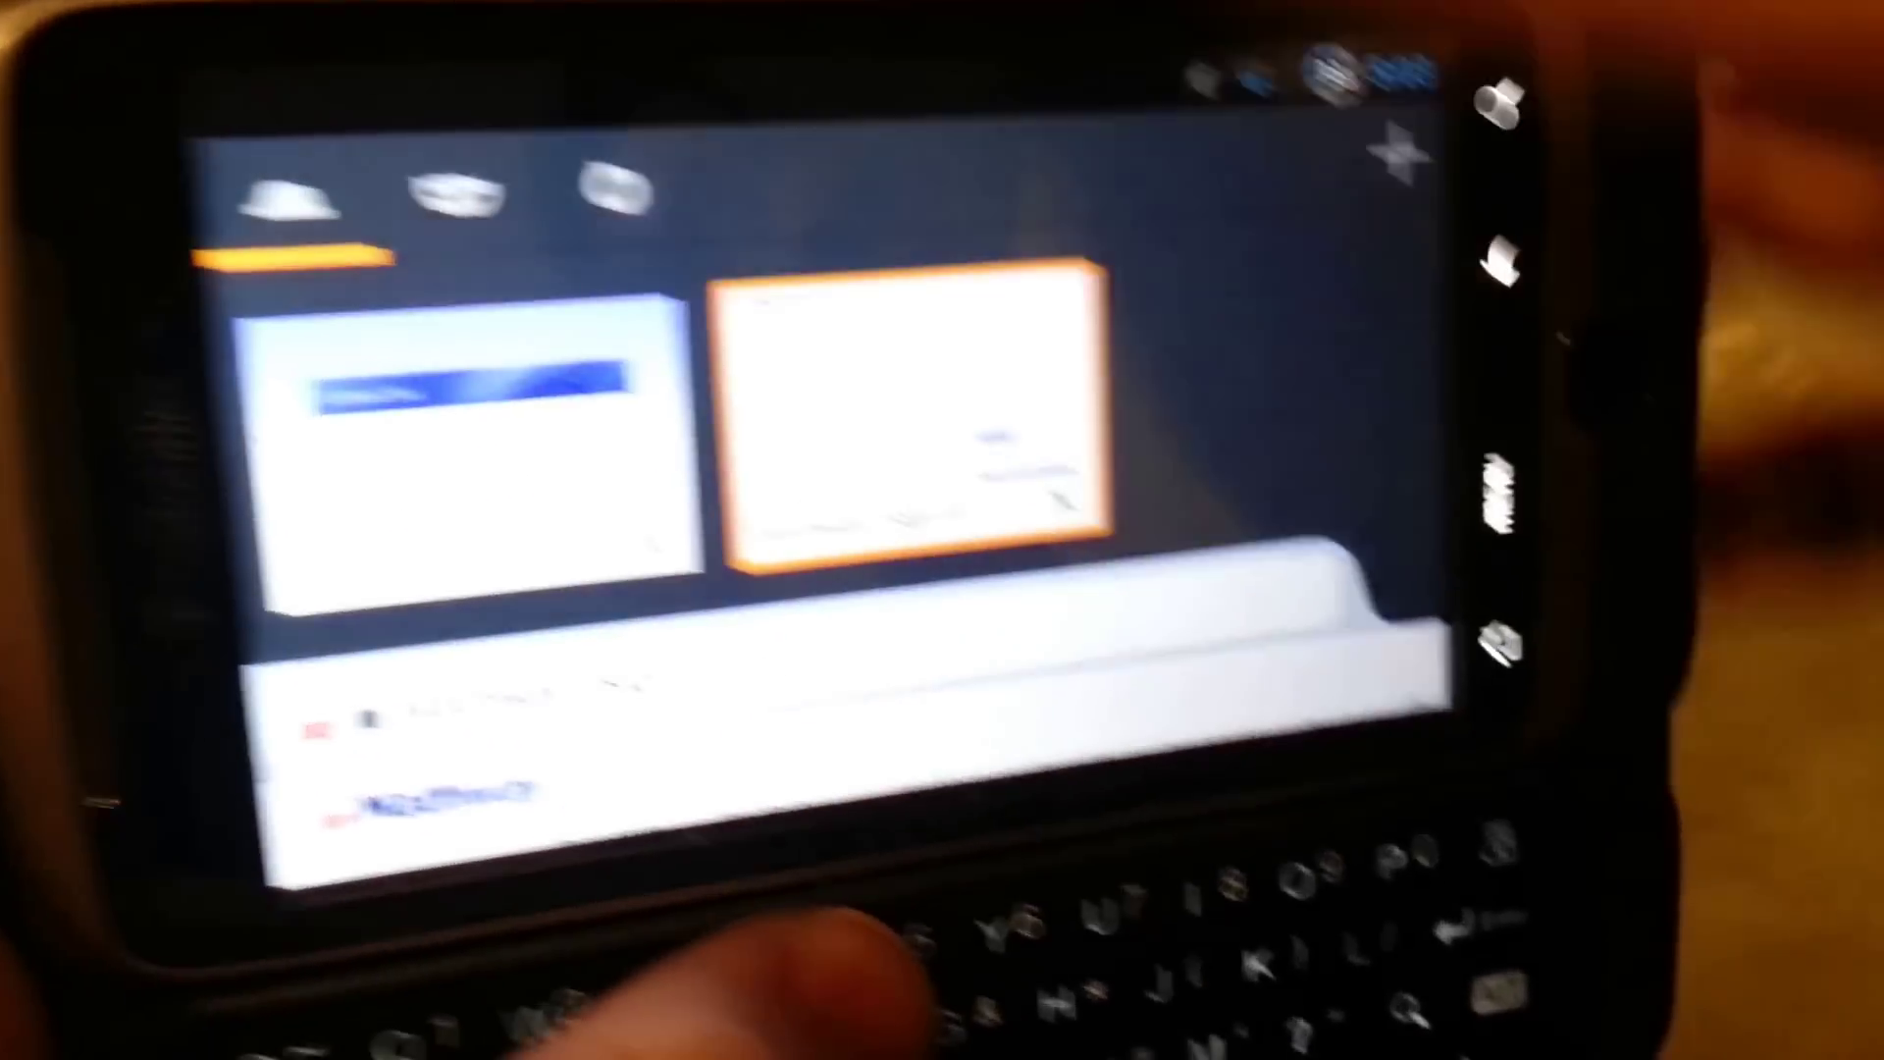
{"action": "left_click", "coordinate": [463, 450]}
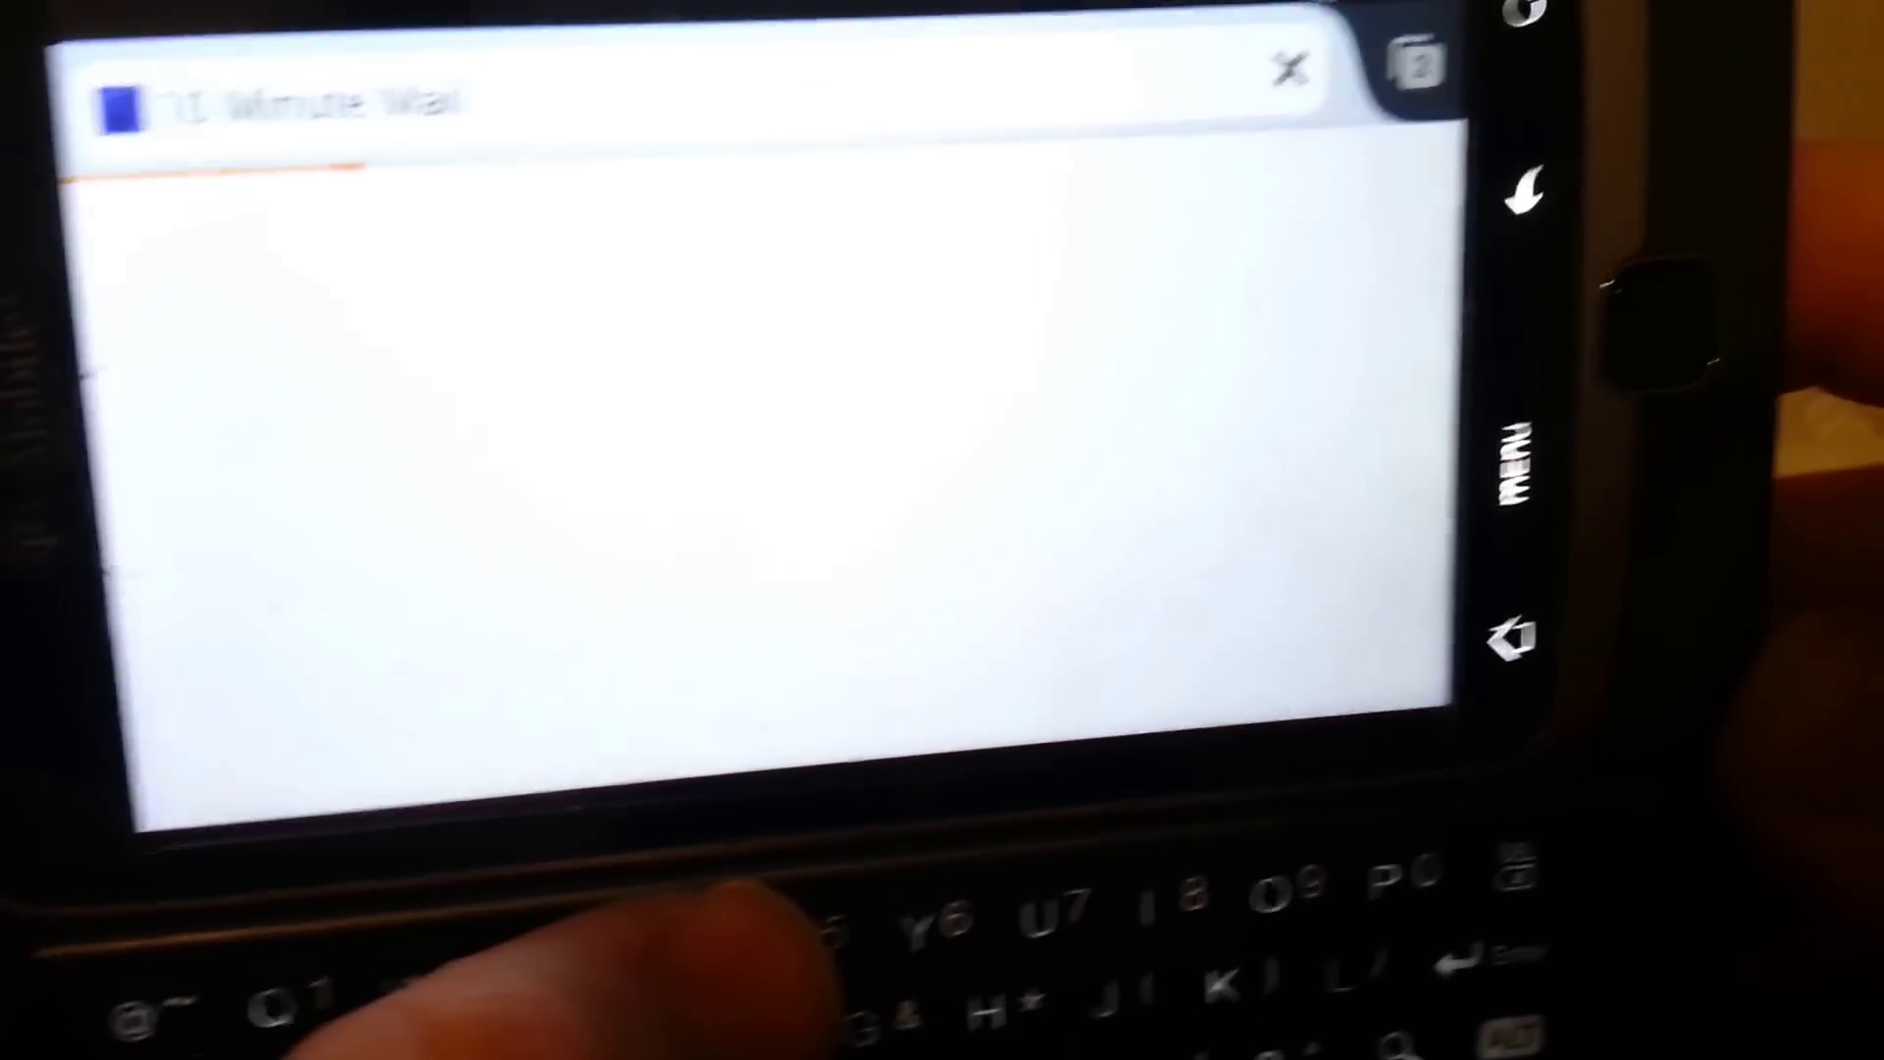
{"action": "scroll", "coordinate": [737, 515], "scroll_direction": "down", "scroll_amount": 1}
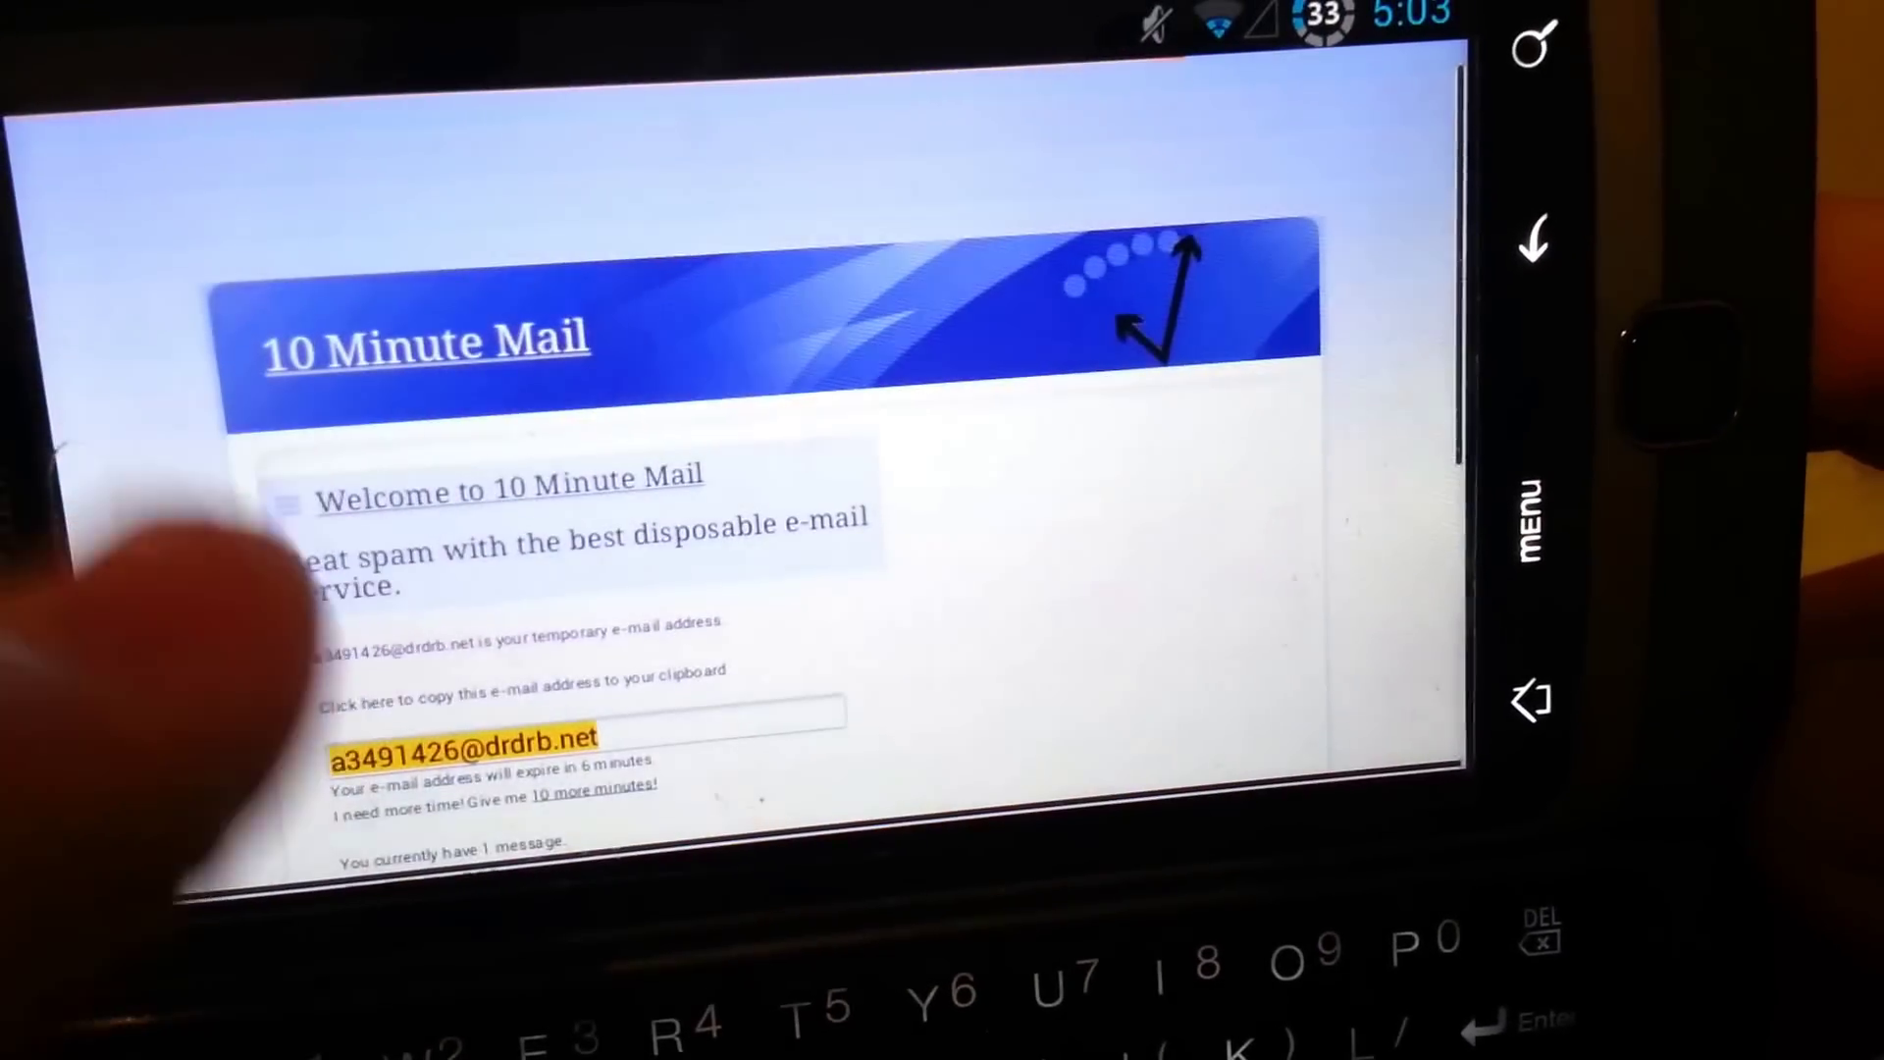
{"action": "left_click", "coordinate": [524, 724]}
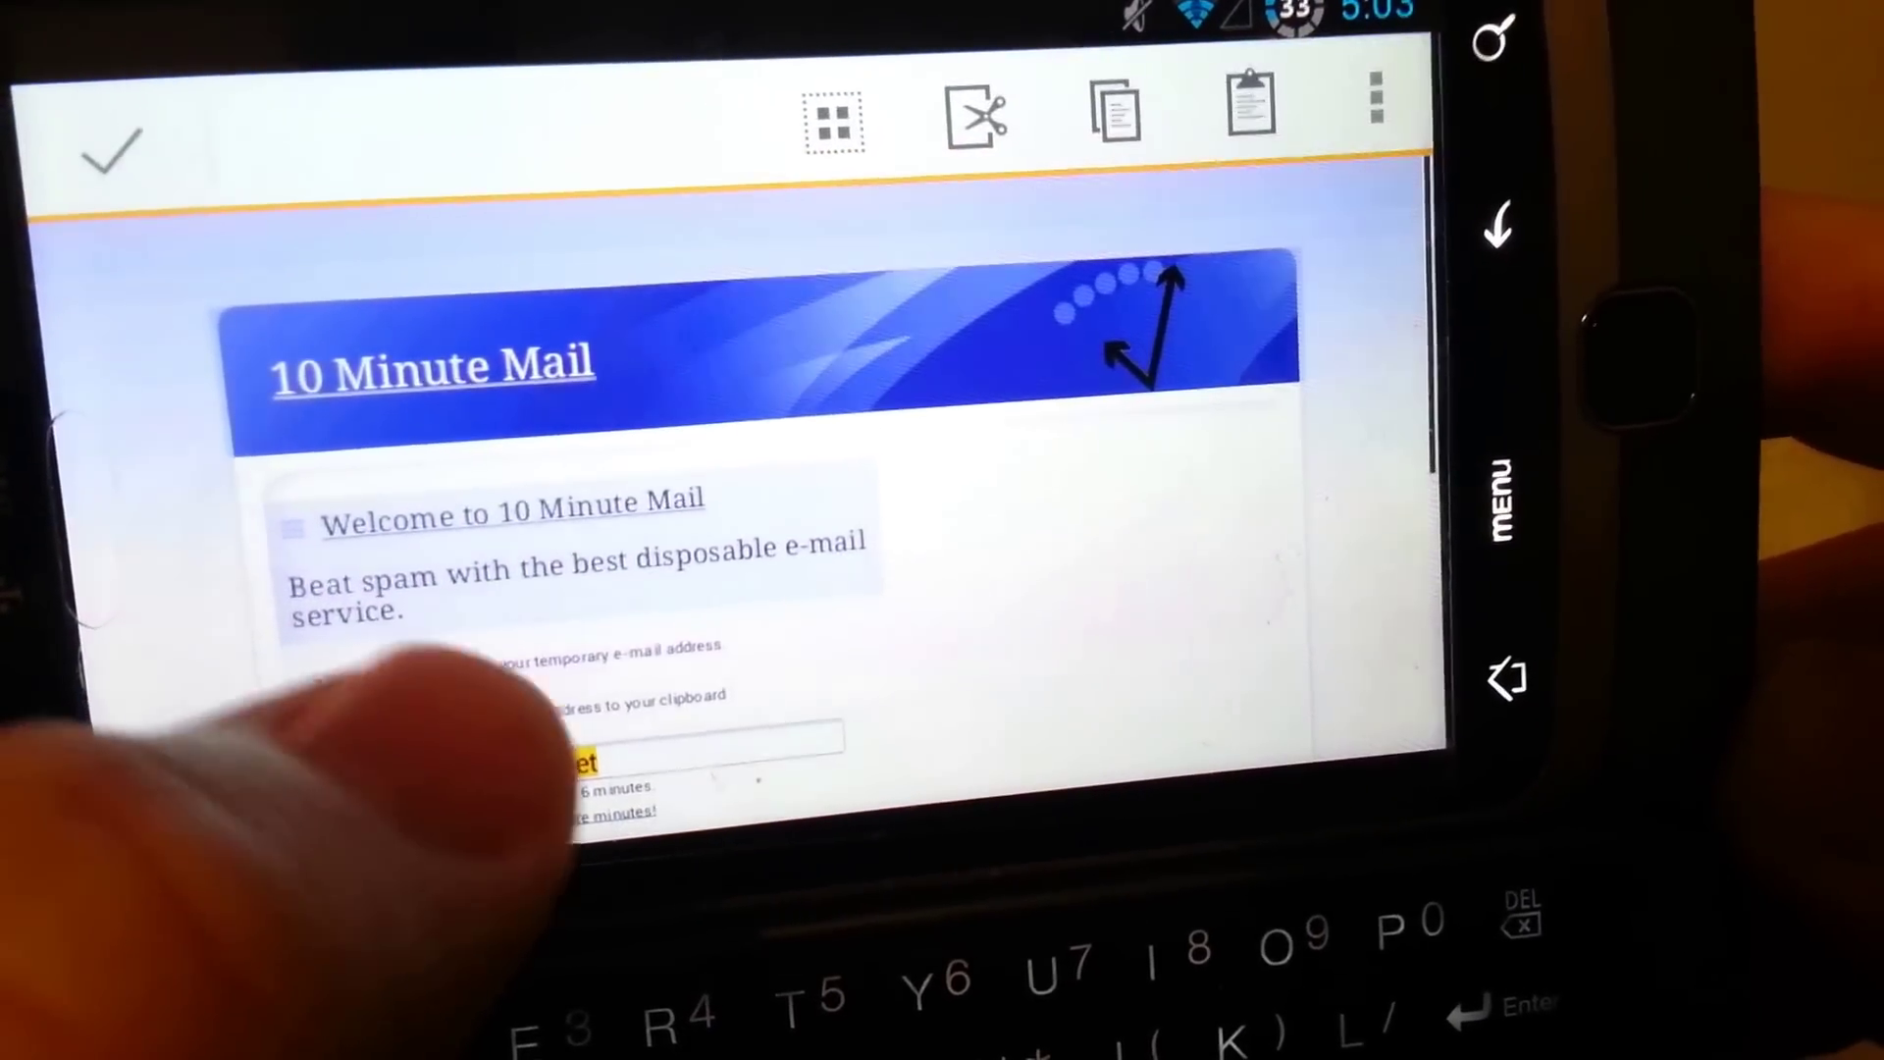
{"action": "left_click", "coordinate": [1114, 111]}
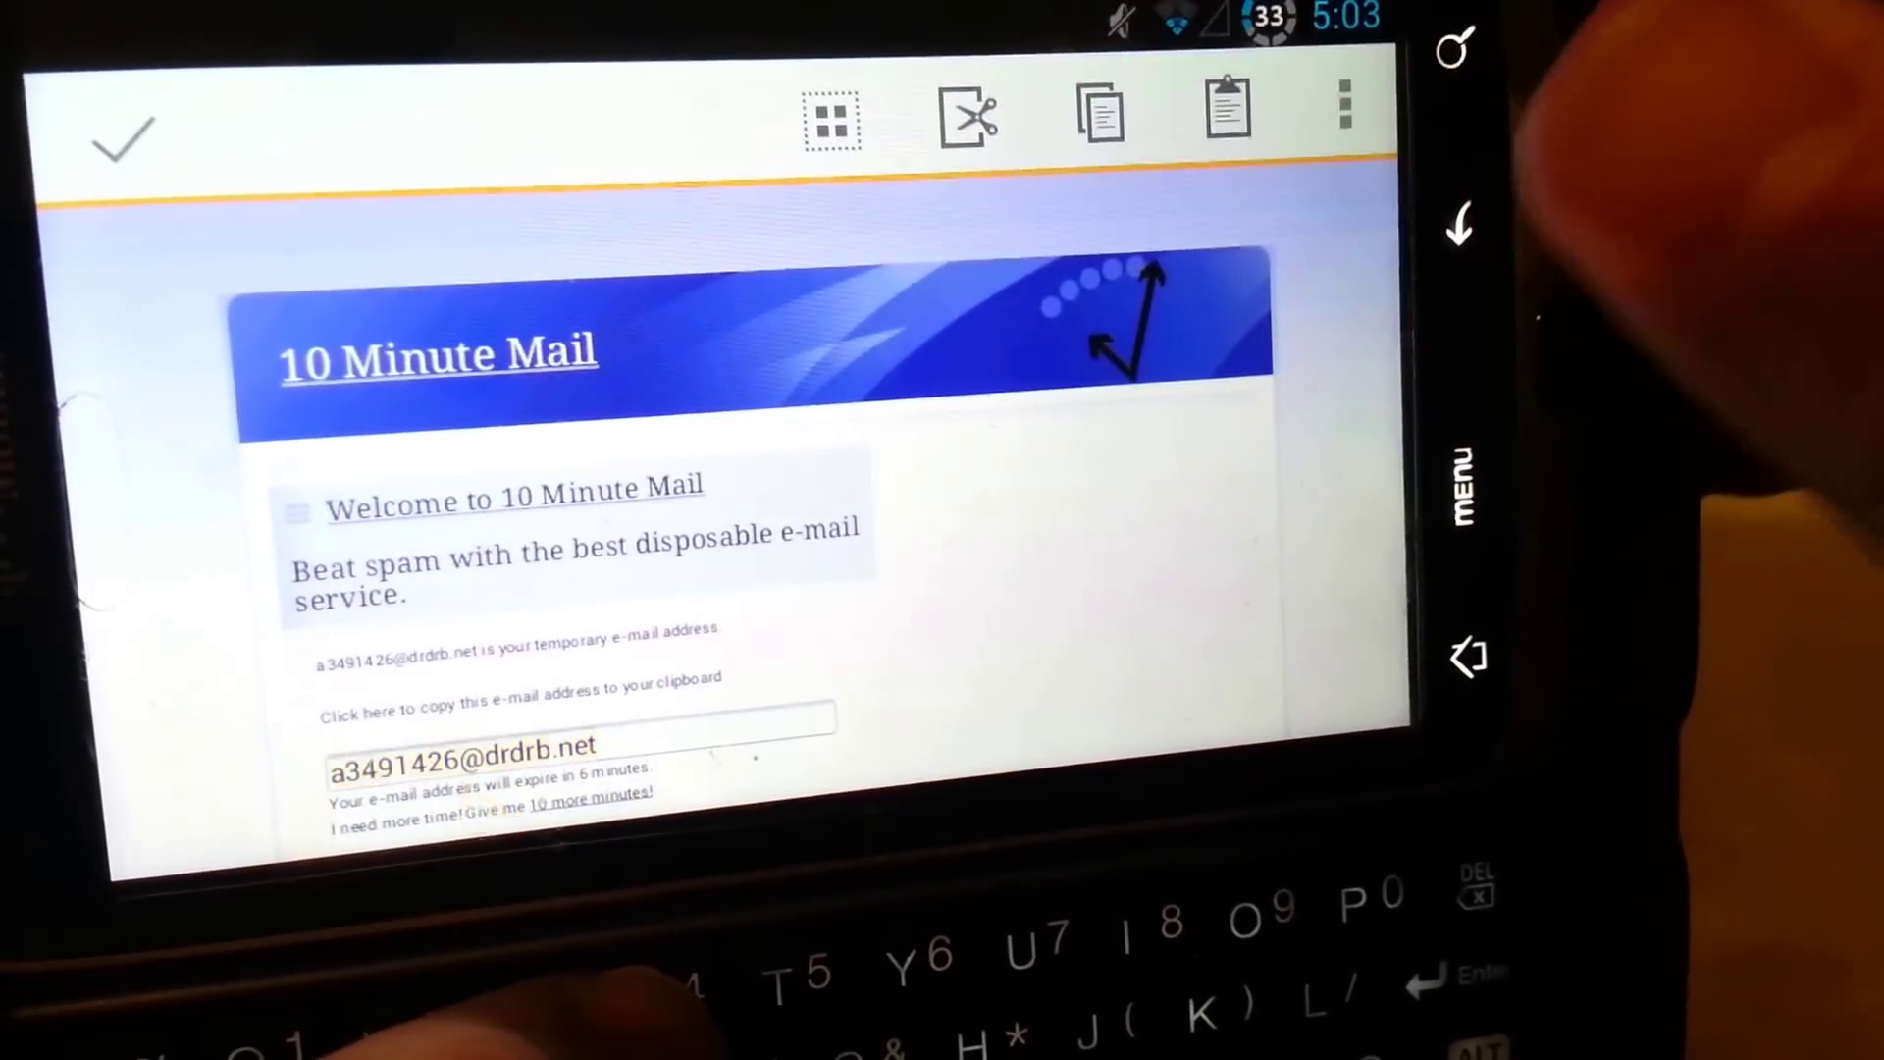
{"action": "scroll", "coordinate": [1324, 368], "scroll_direction": "up", "scroll_amount": 2}
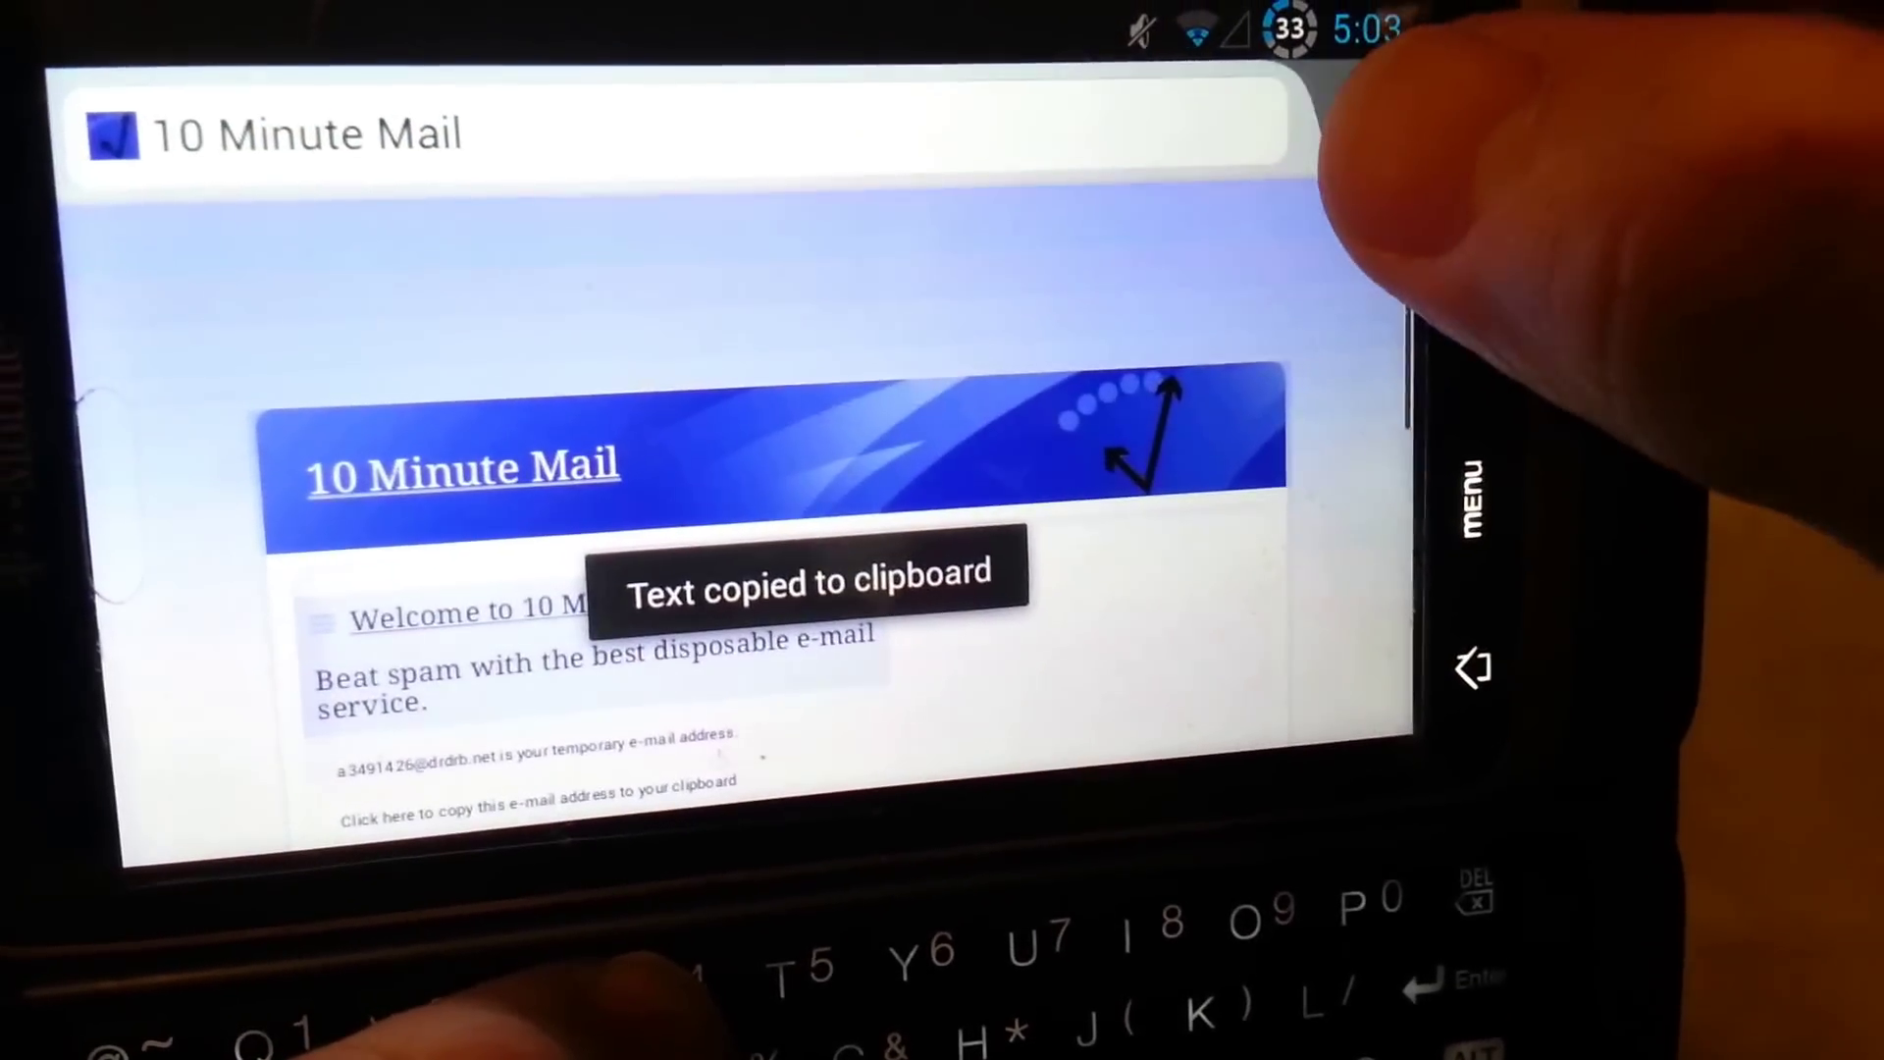
Return to the Mathway tab and zoom in on the Sign In form
{"action": "left_click", "coordinate": [1362, 117]}
{"action": "left_click", "coordinate": [839, 369]}
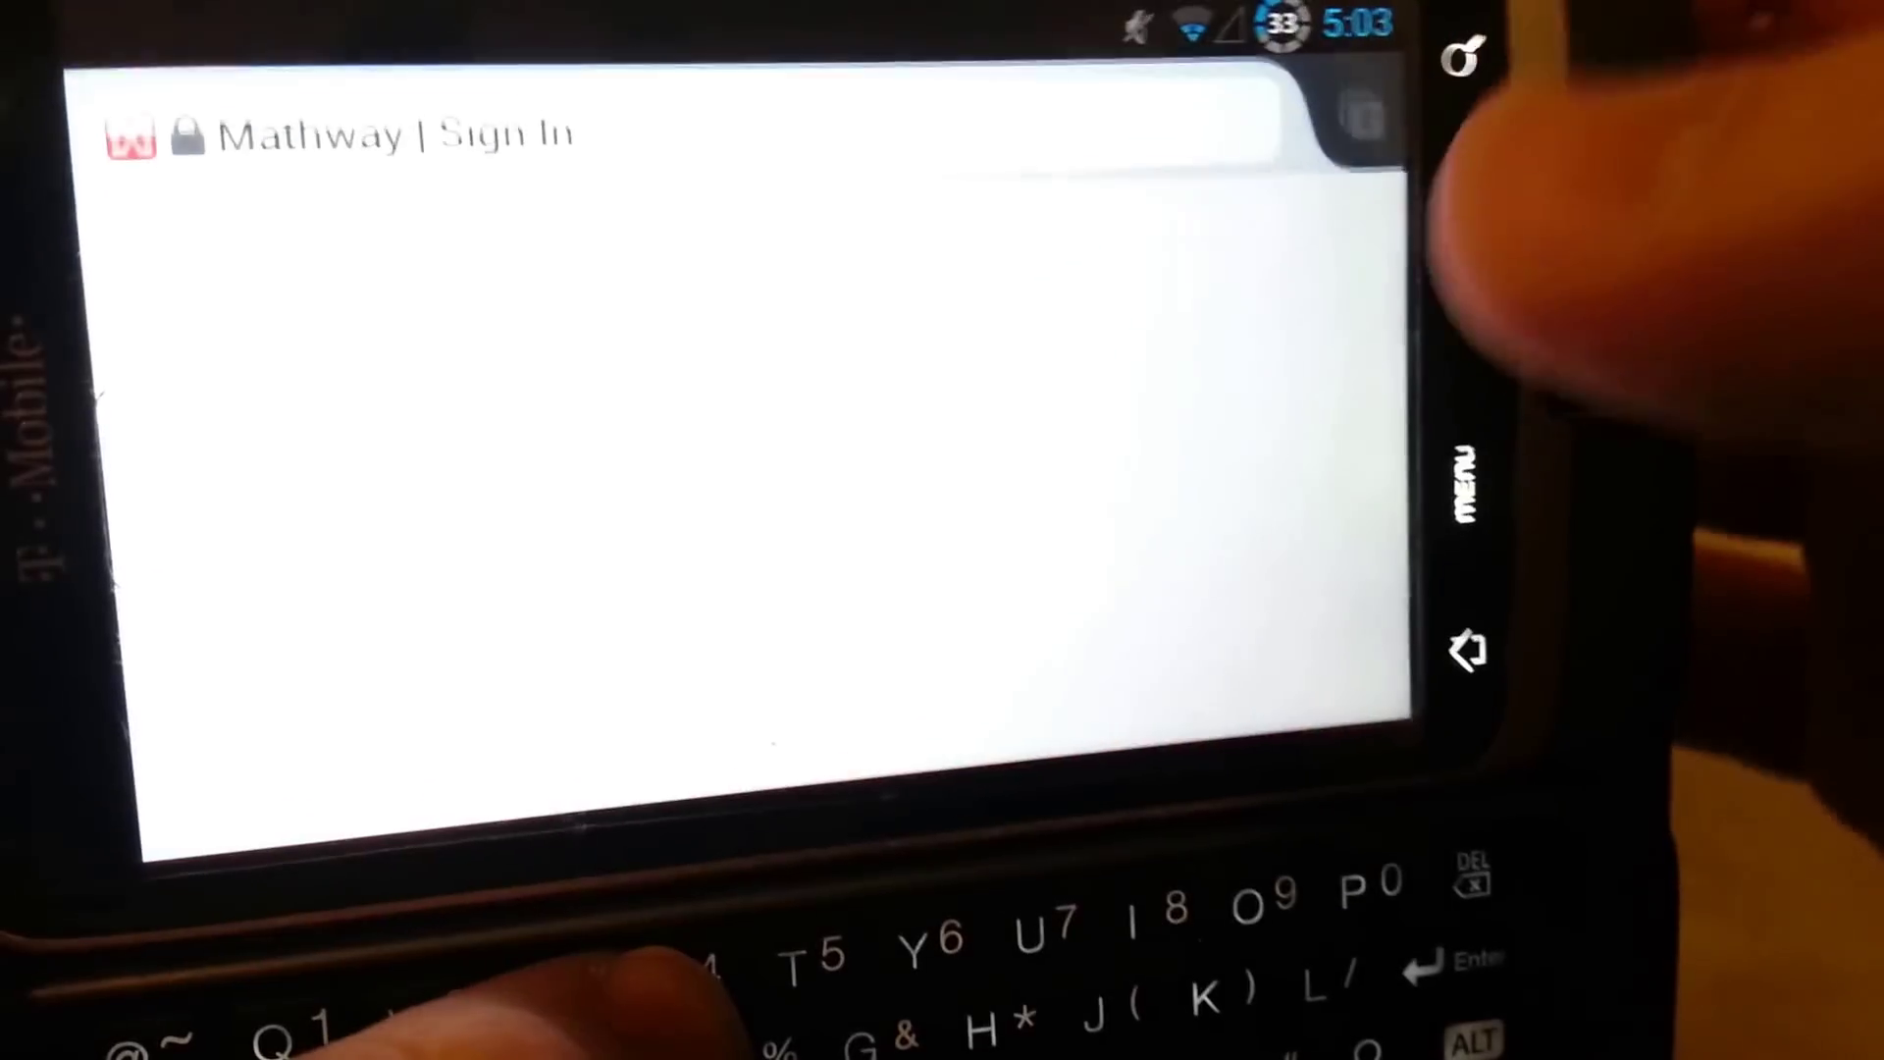
{"action": "scroll", "coordinate": [942, 502], "scroll_direction": "up", "scroll_amount": 3}
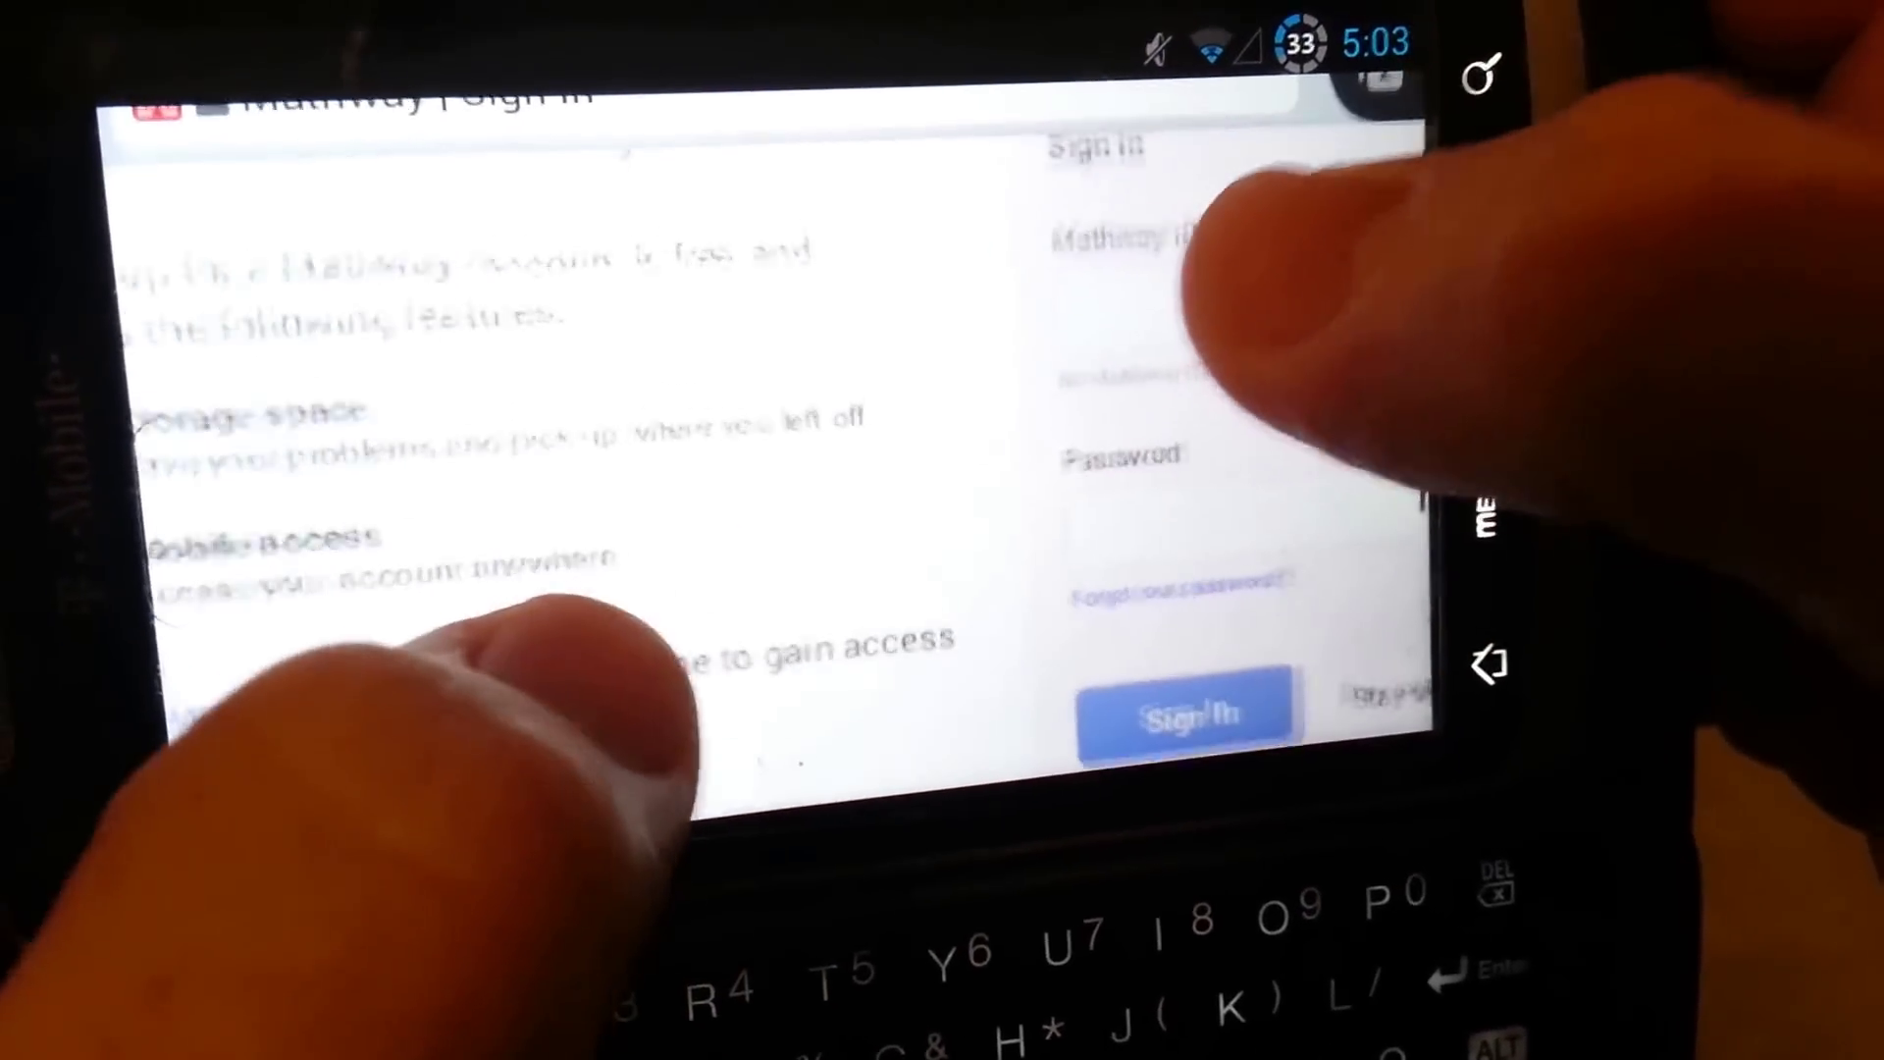
{"action": "double_click", "coordinate": [1207, 294]}
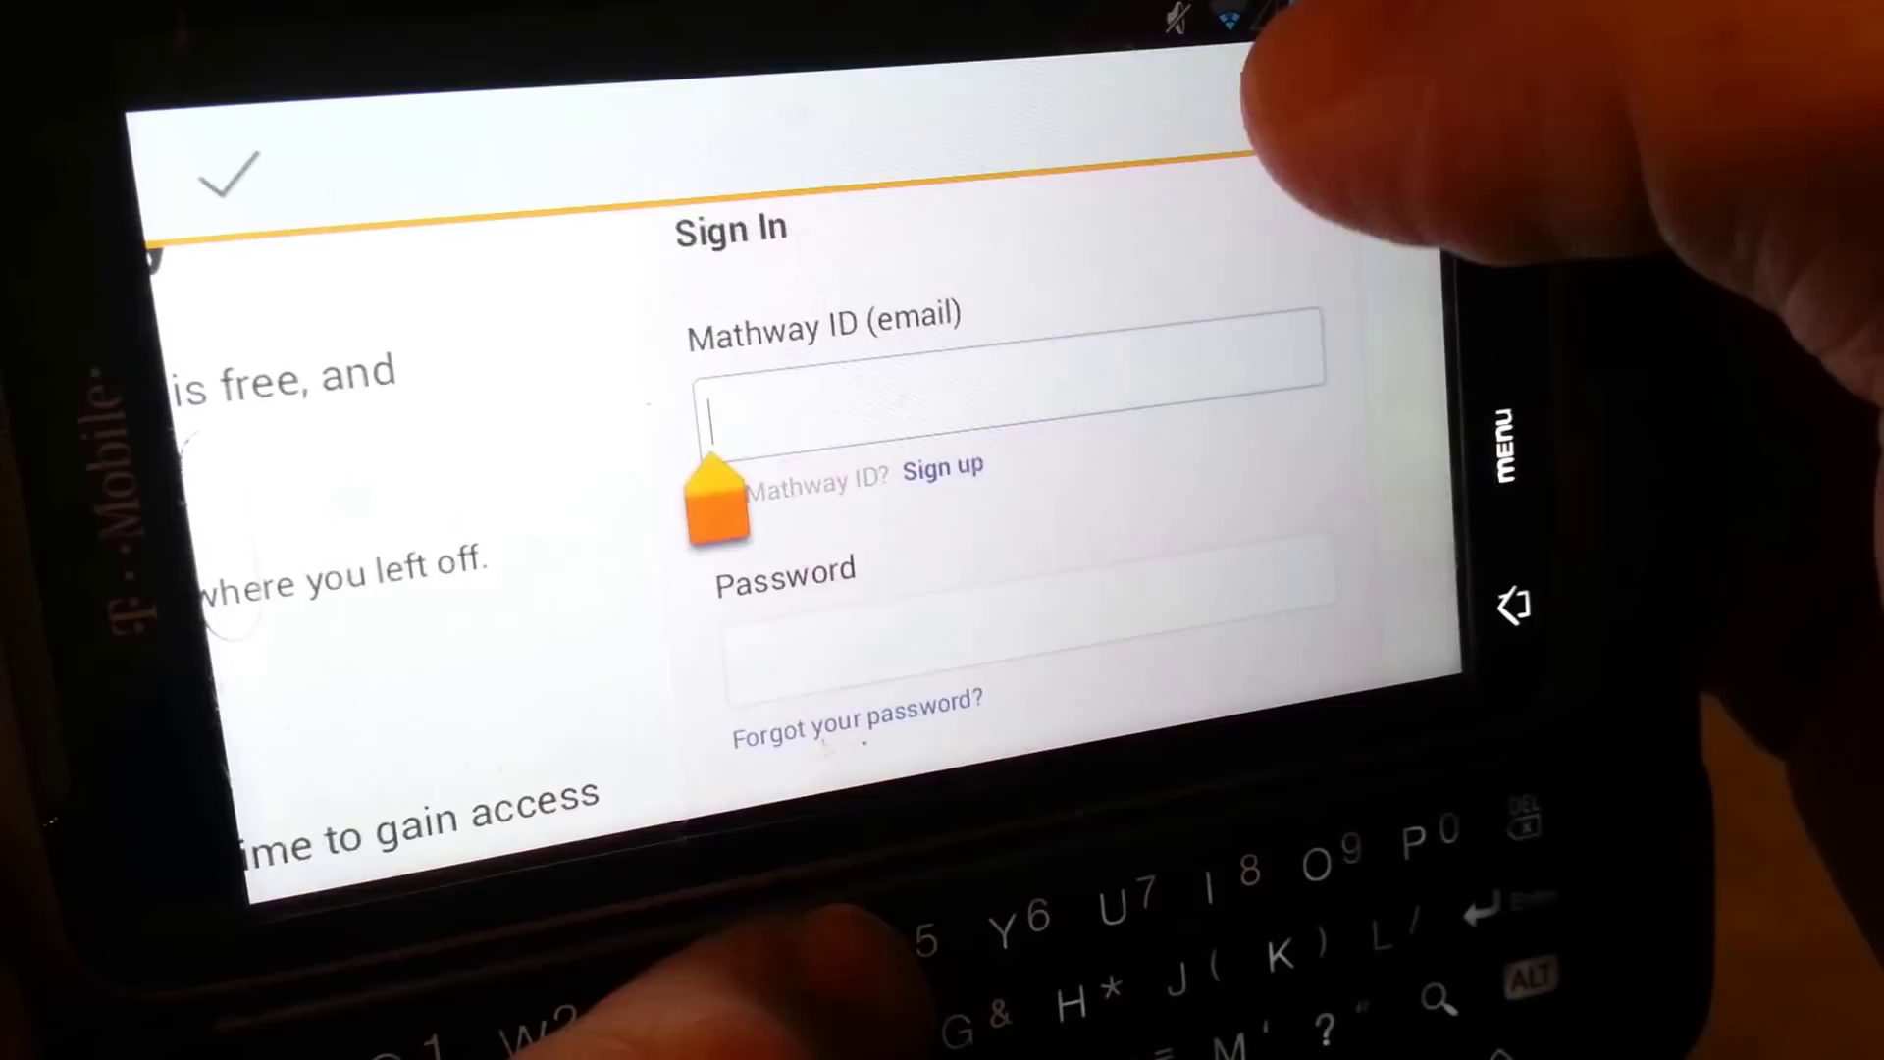
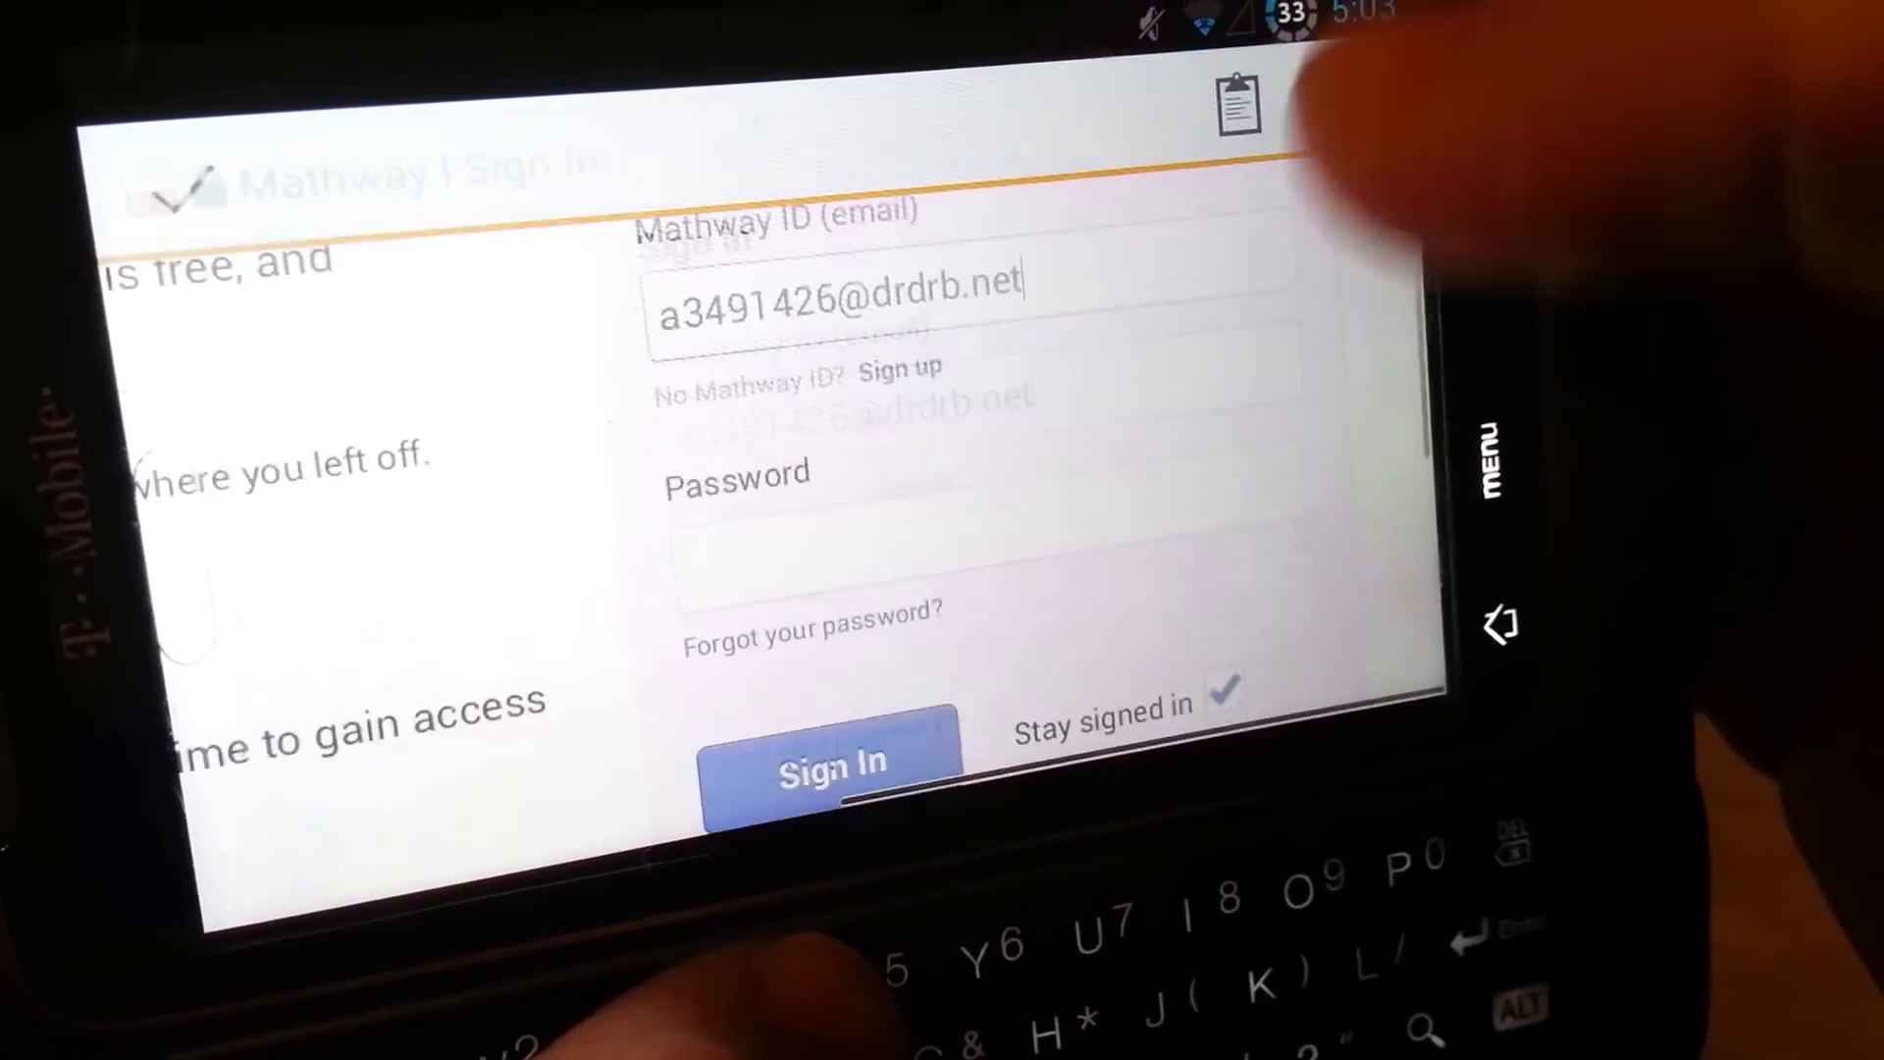
Enter the password, uncheck Stay signed in, and submit the sign-in
{"action": "left_click", "coordinate": [943, 501]}
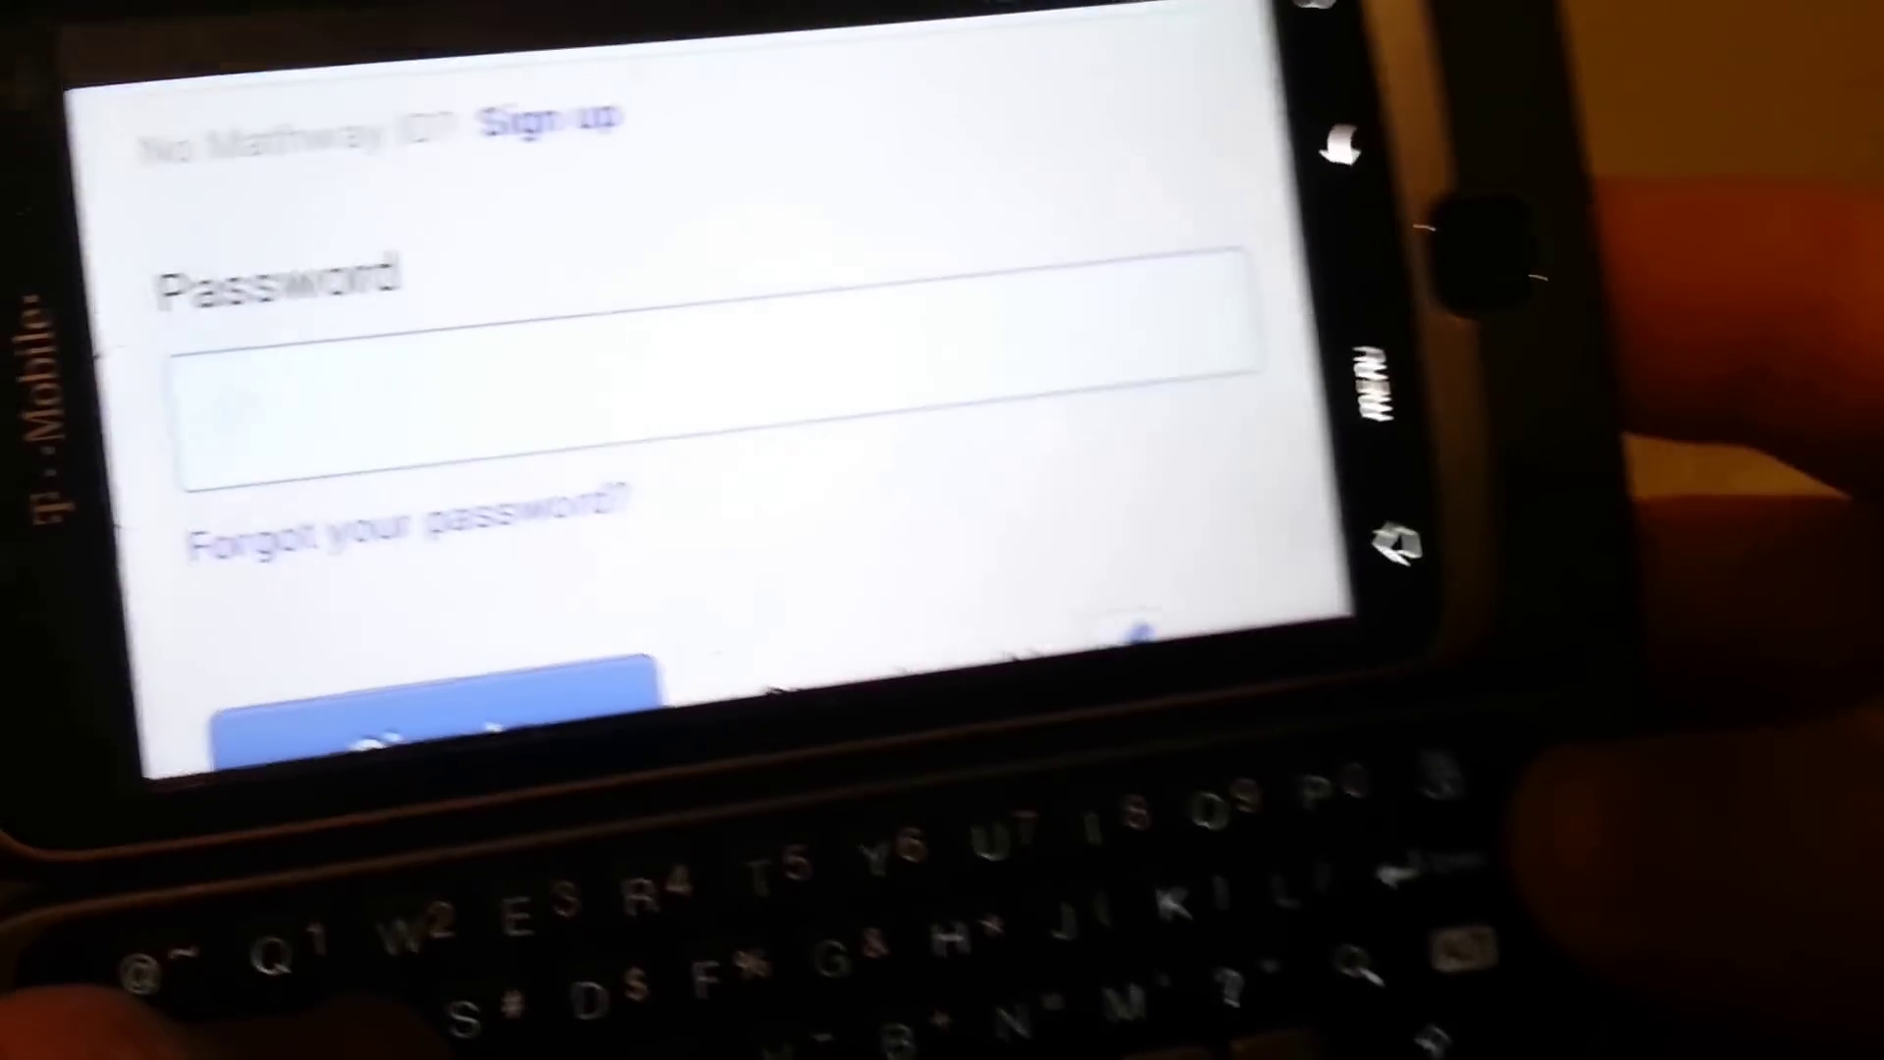
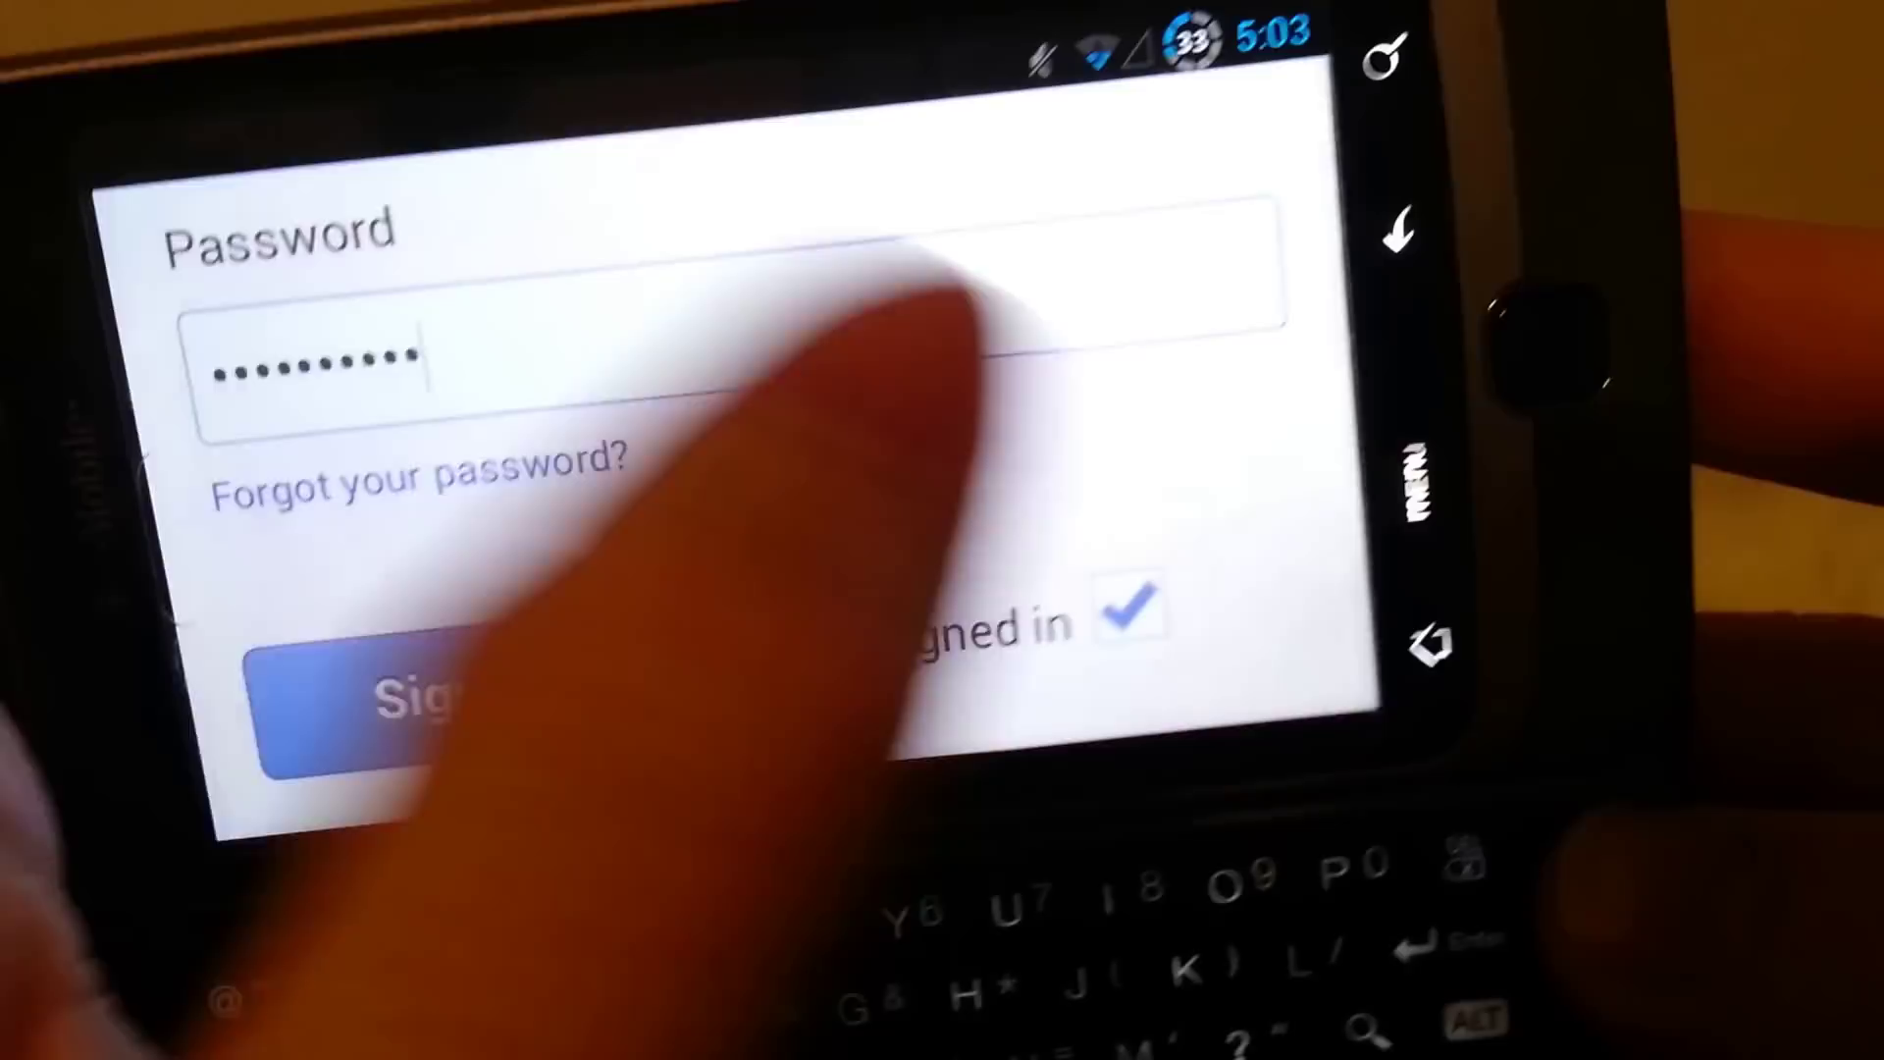
{"action": "left_click", "coordinate": [1129, 604]}
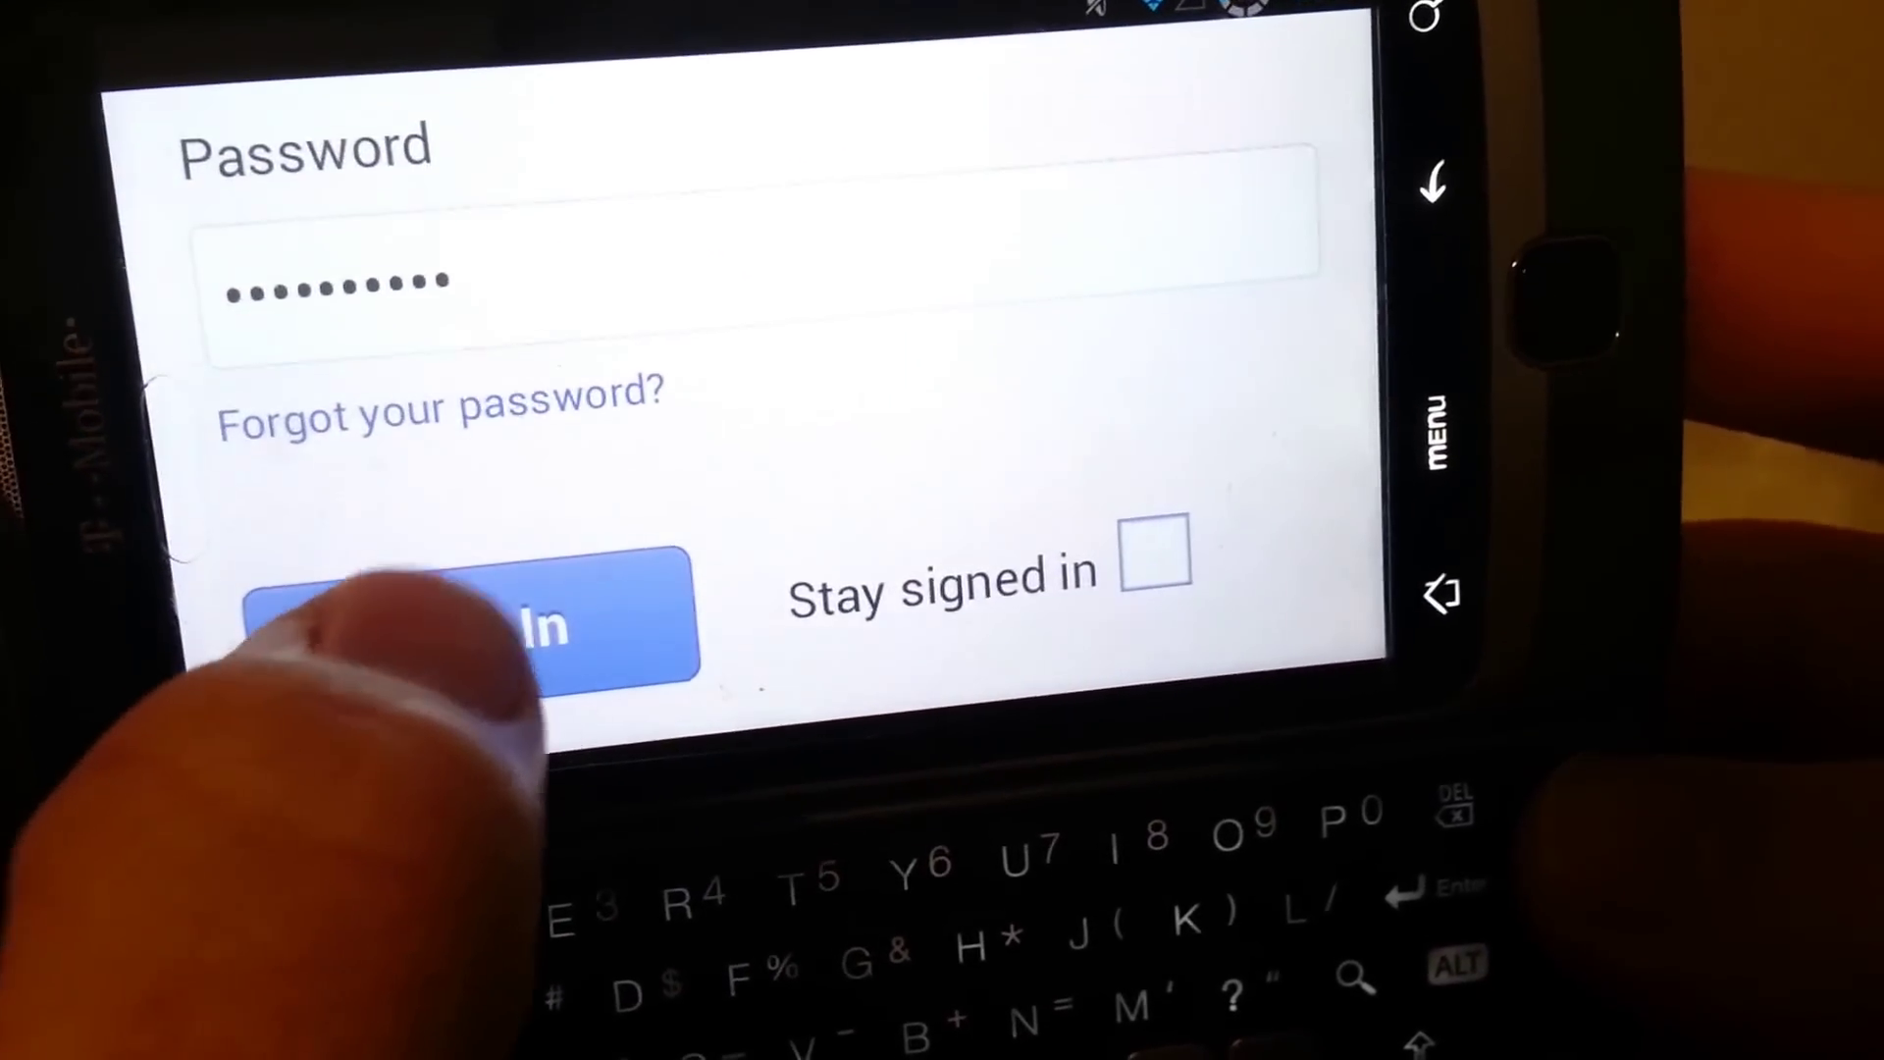
{"action": "left_click", "coordinate": [486, 626]}
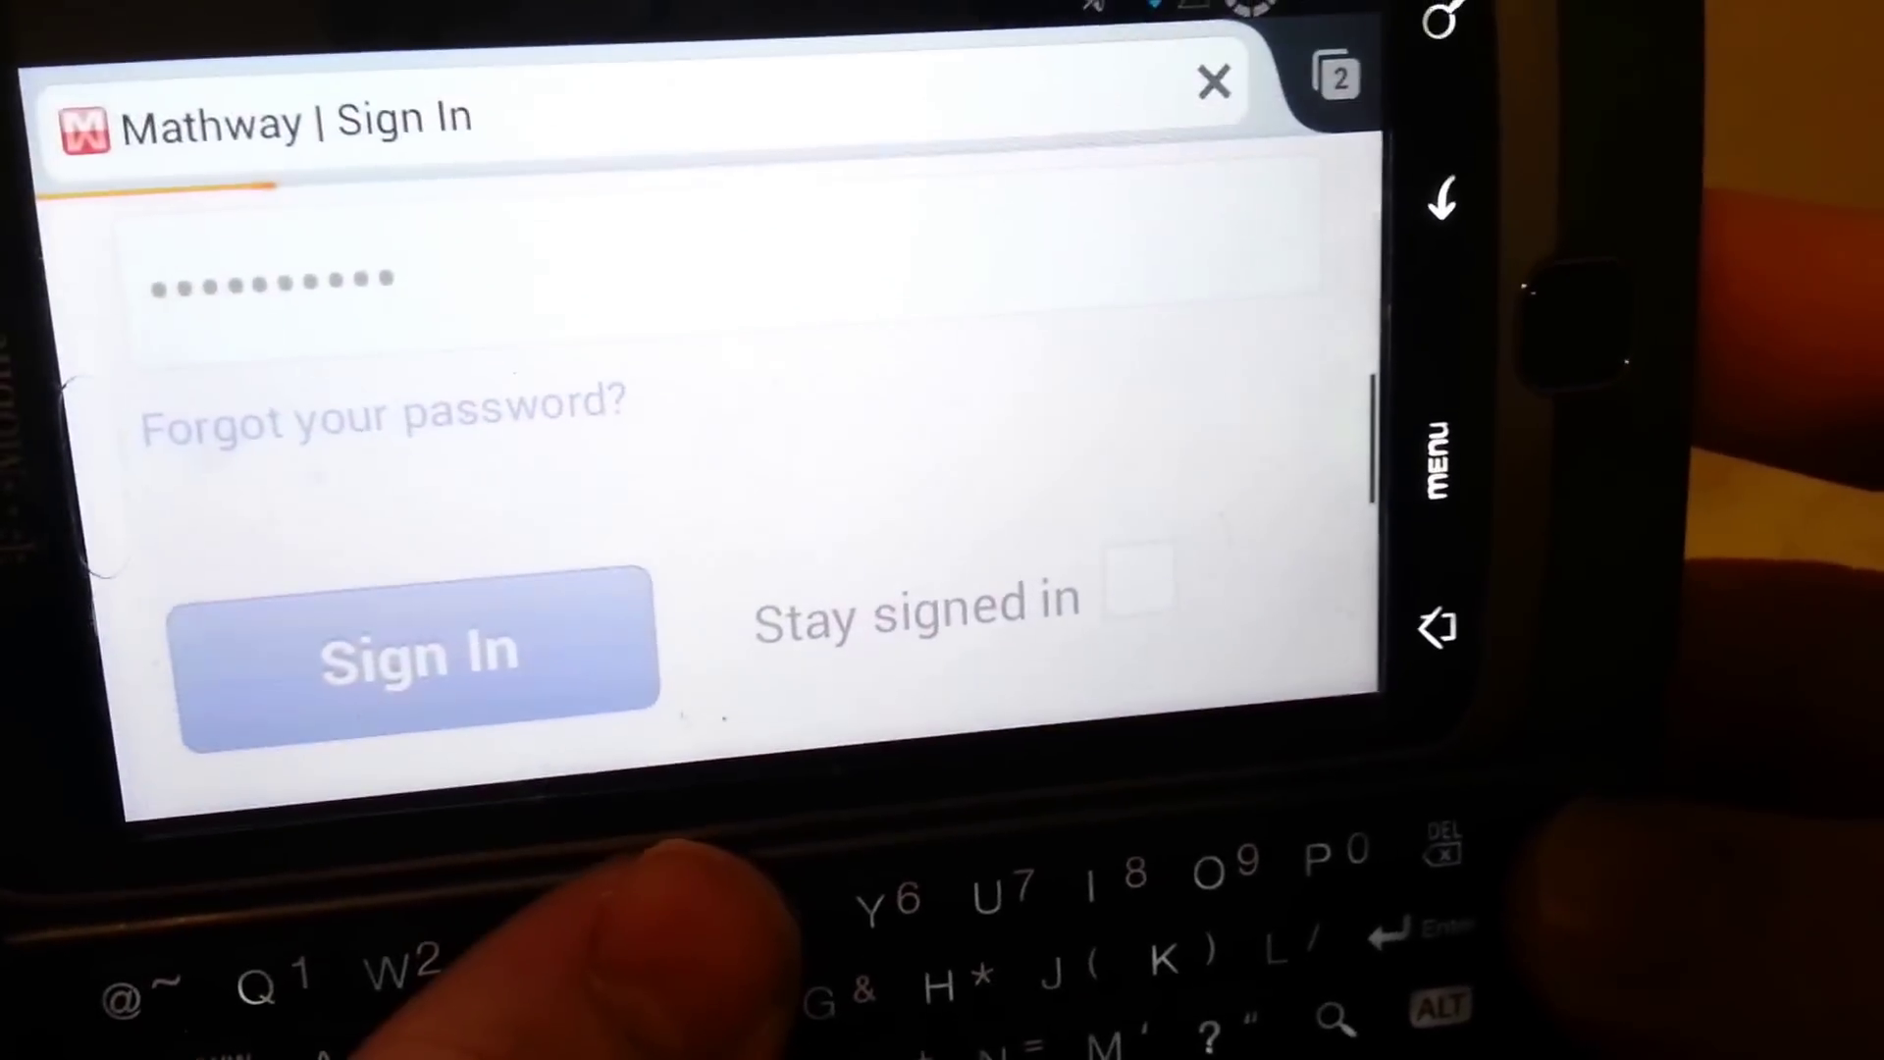